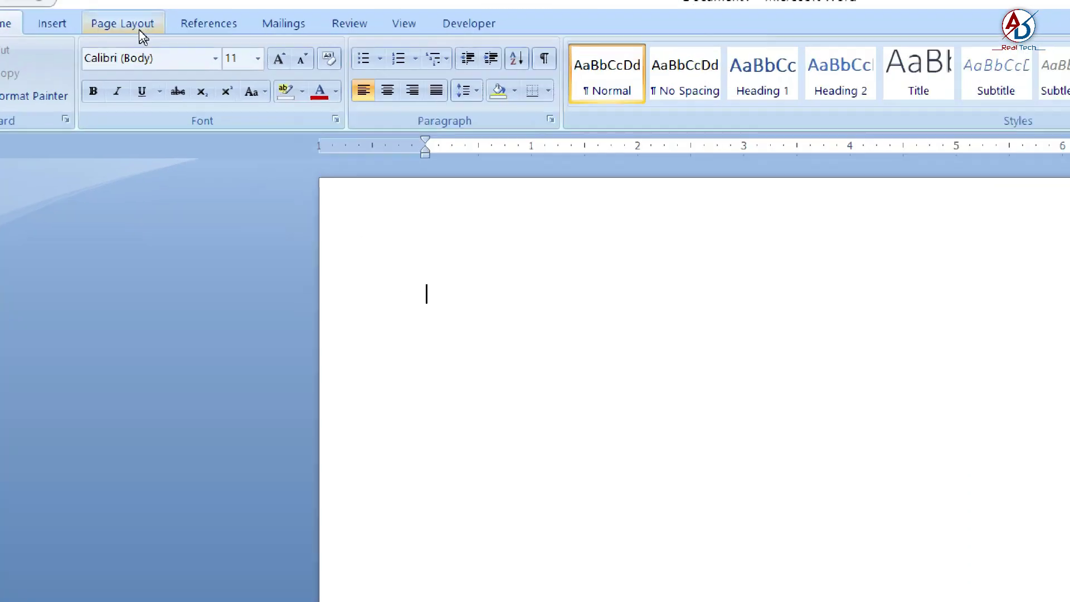
Apply Narrow 0.5-inch margins to the document
left_click(131, 28)
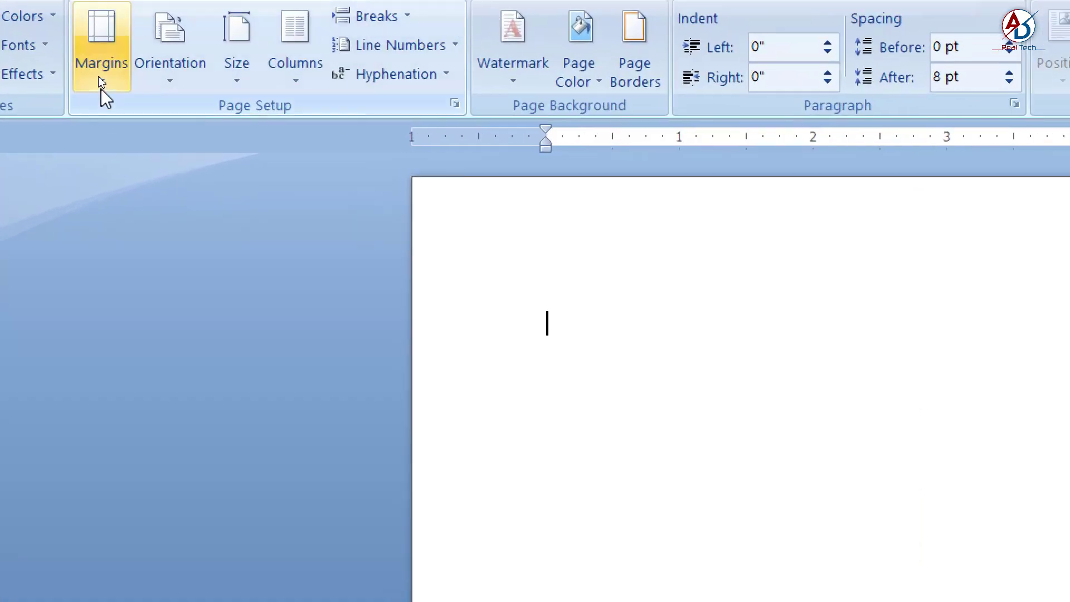
left_click(97, 73)
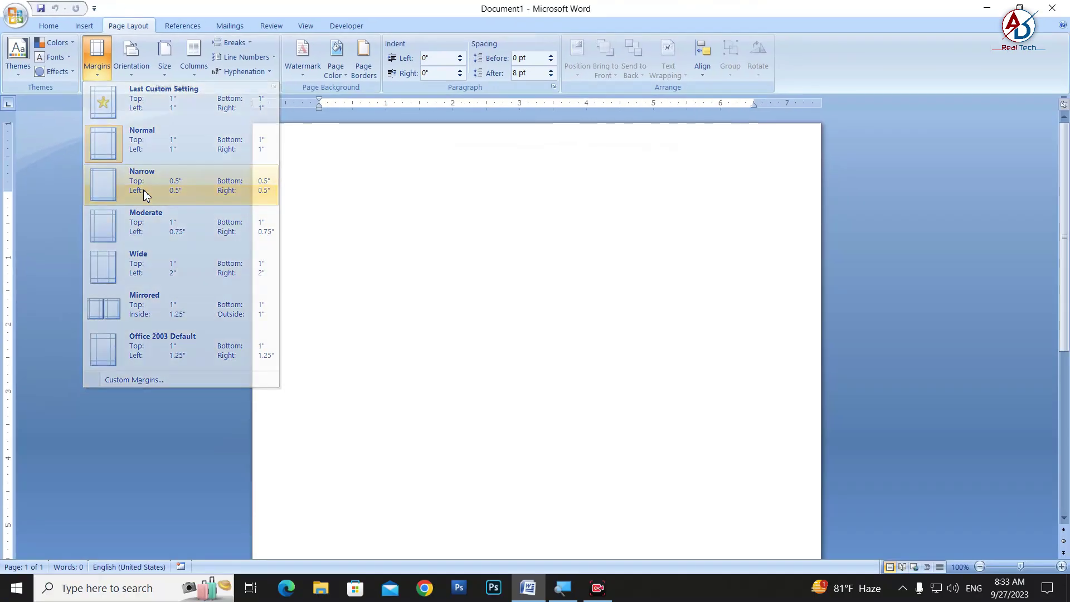
left_click(195, 309)
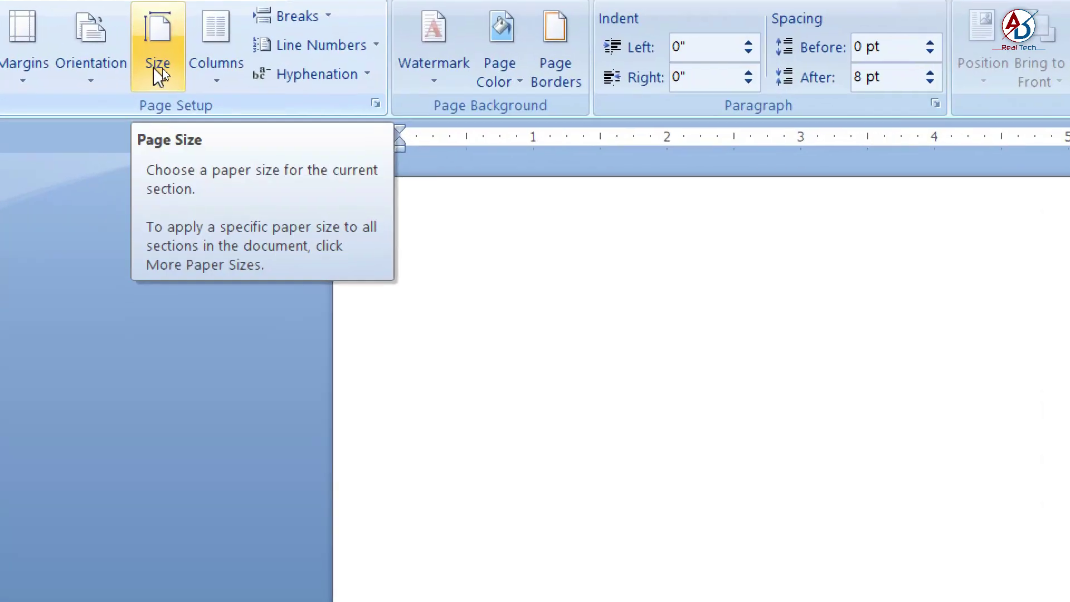
Set a custom paper size of 5 by 5 inches
left_click(167, 70)
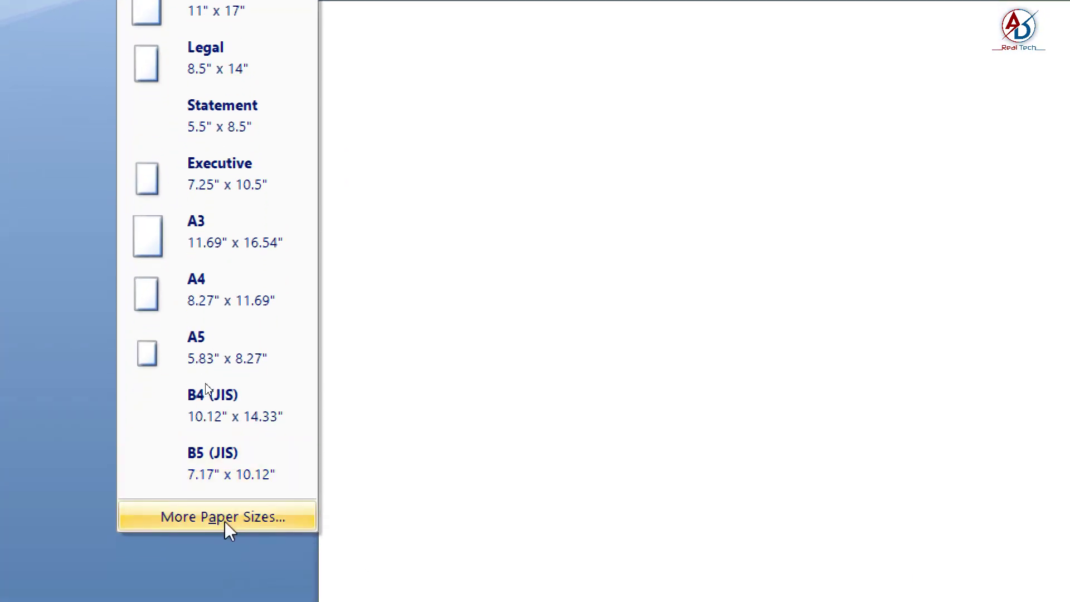
left_click(225, 540)
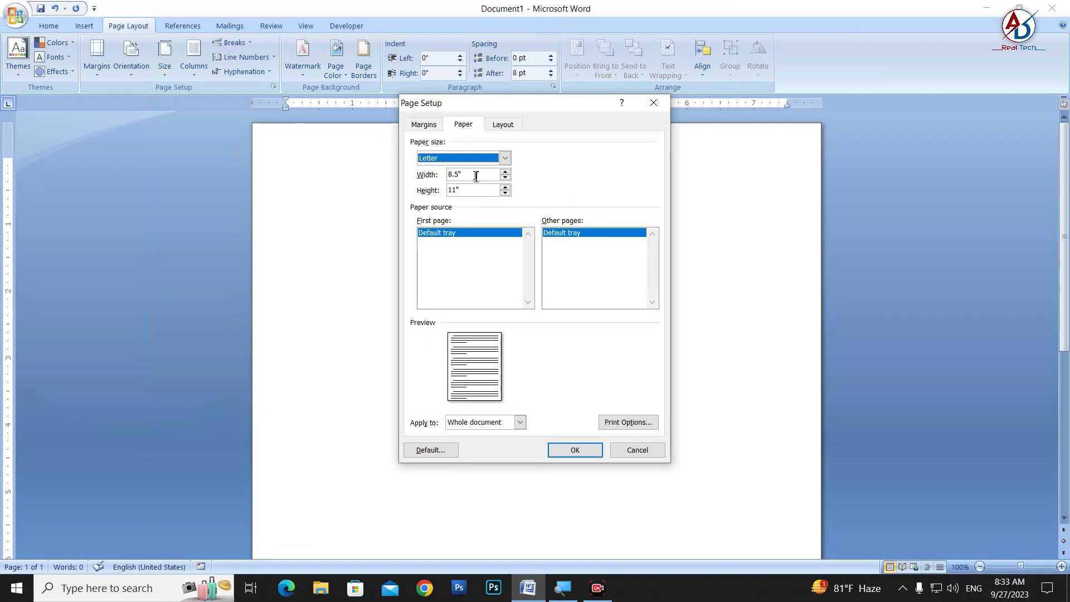
left_click_drag(476, 176, 433, 176)
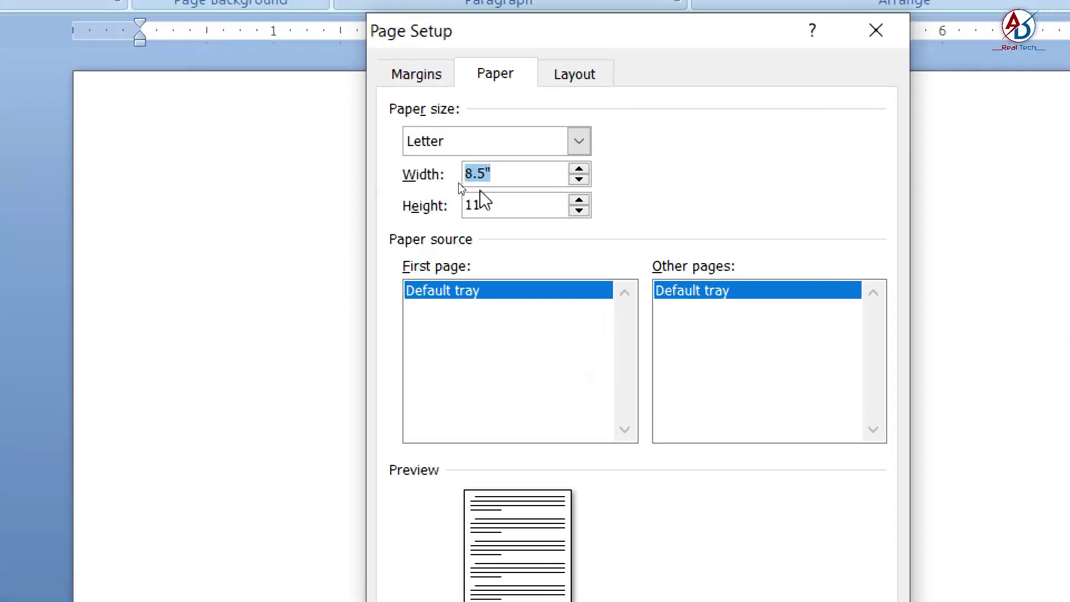
type("5")
key("Tab")
type("5")
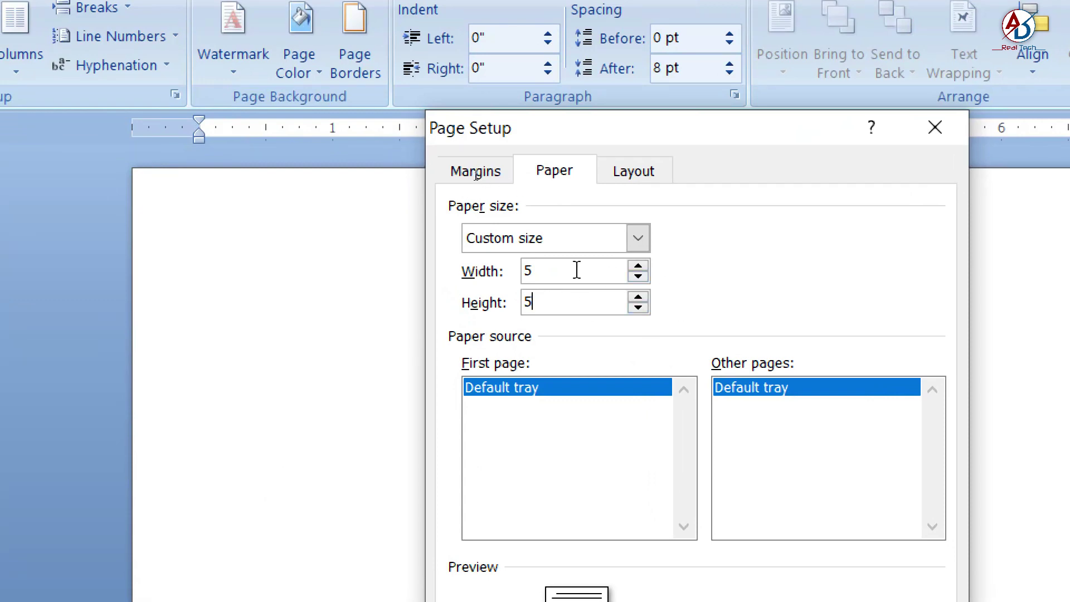
left_click(577, 270)
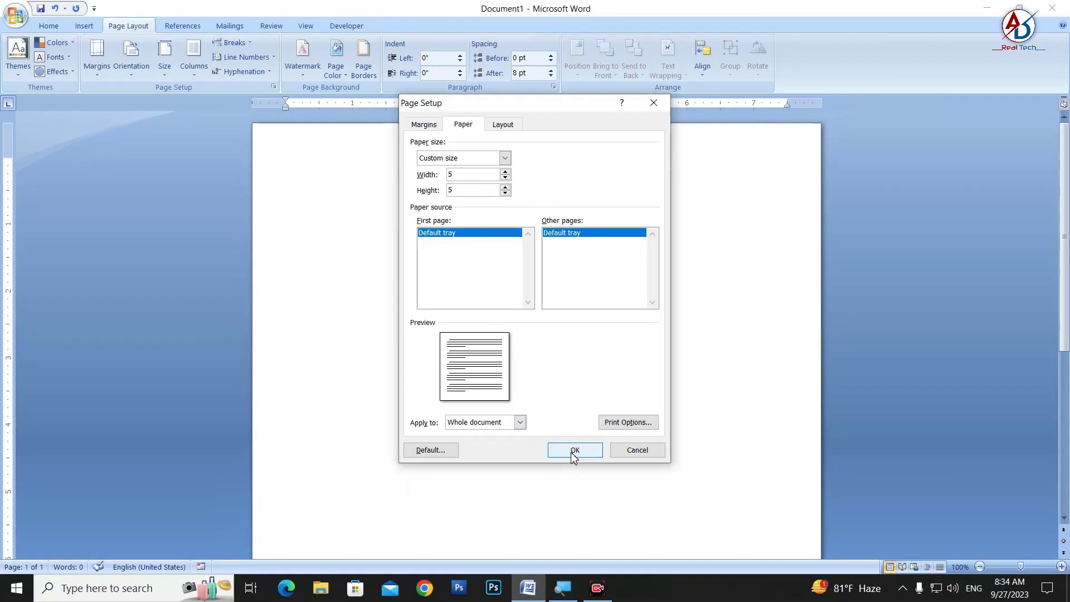
left_click(573, 450)
scroll(483, 307, "up", 2)
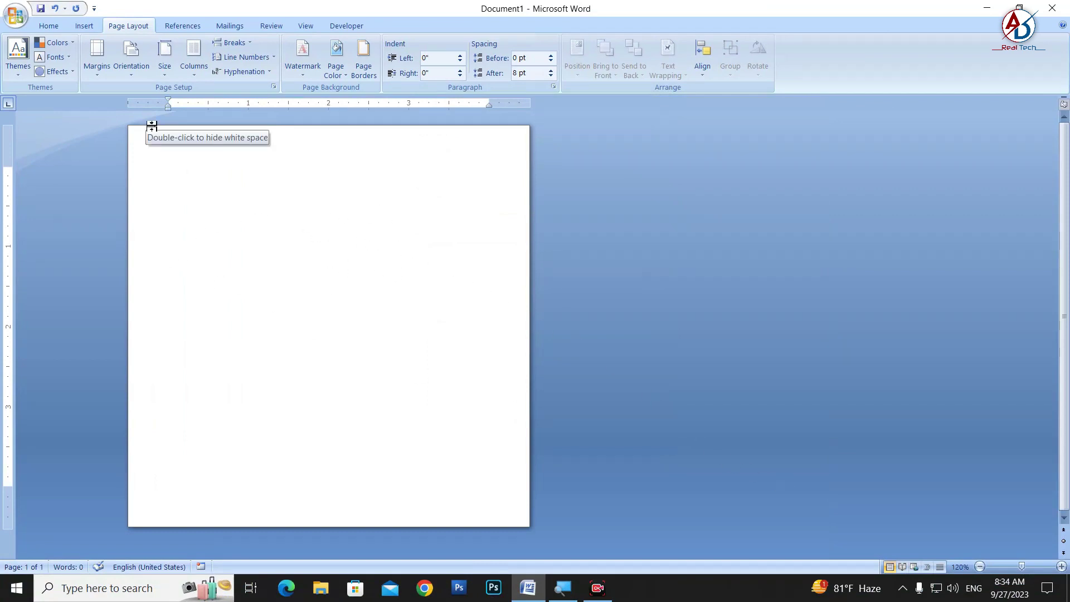
Draw an oval circle in the middle of the page
scroll(581, 278, "up", 1)
scroll(611, 277, "up", 2)
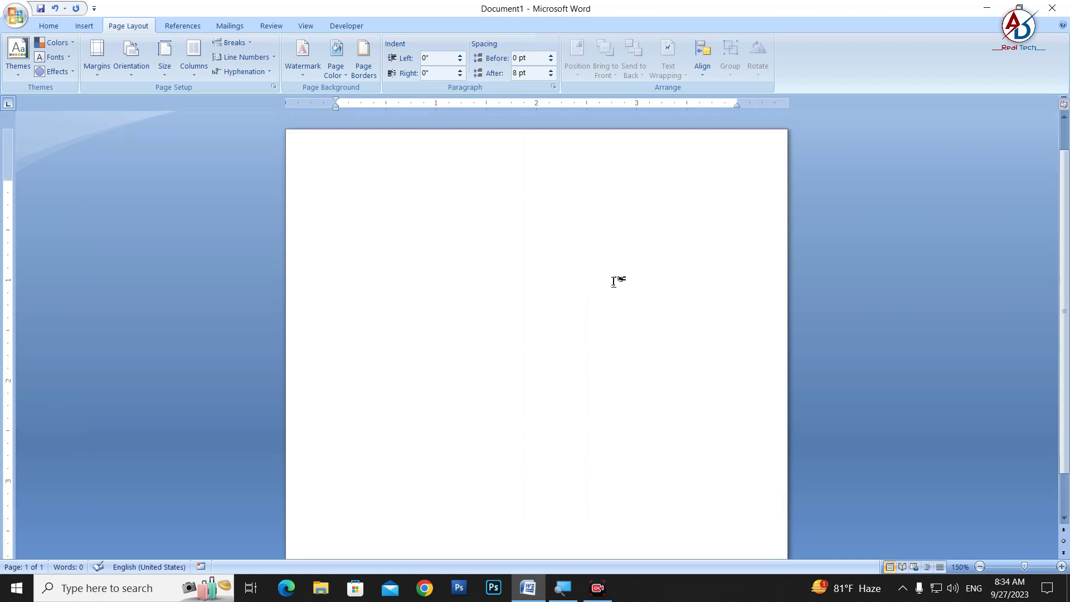
scroll(613, 280, "down", 2)
scroll(594, 286, "down", 1)
scroll(390, 288, "down", 1)
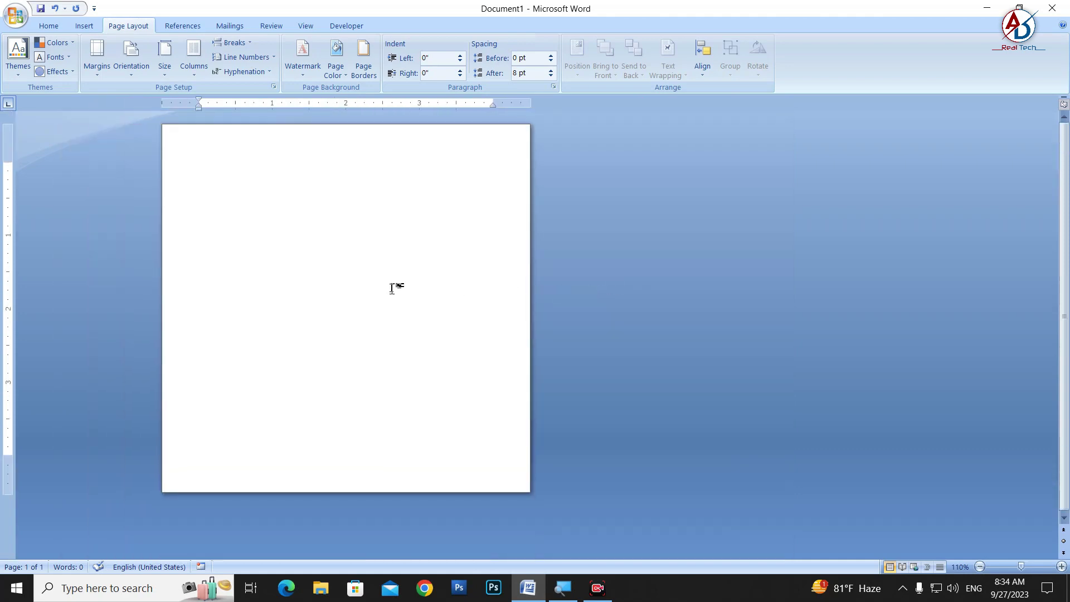
left_click(84, 26)
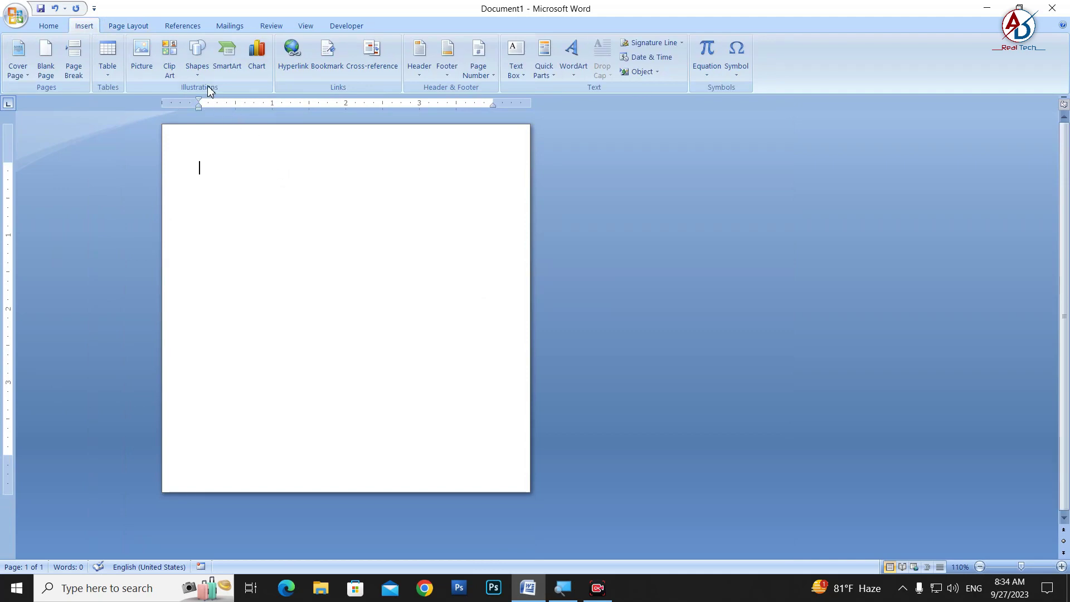
left_click(198, 61)
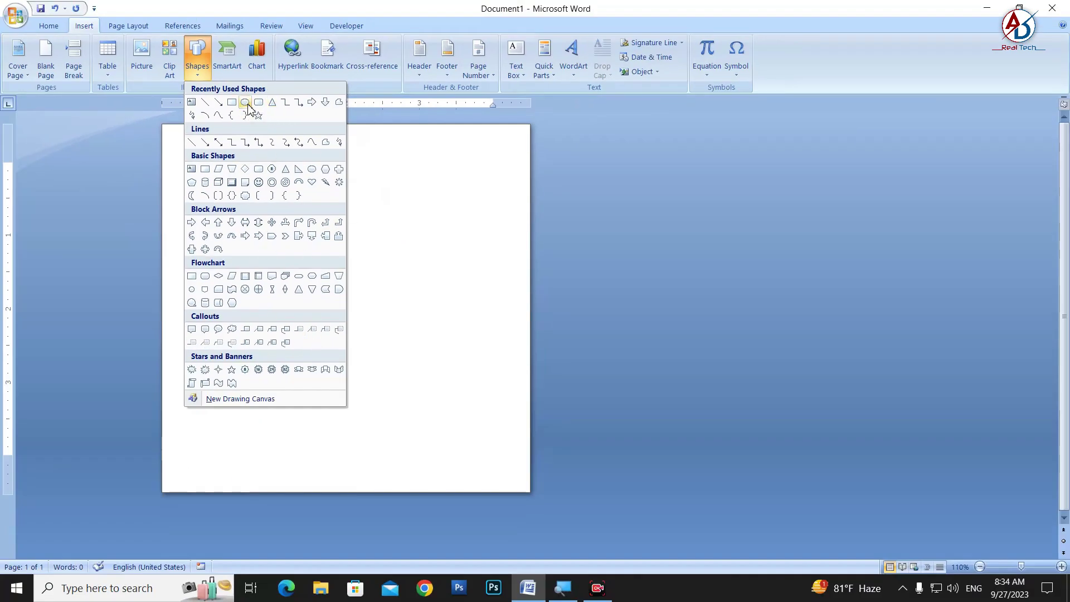
left_click(246, 103)
left_click_drag(223, 184, 462, 371)
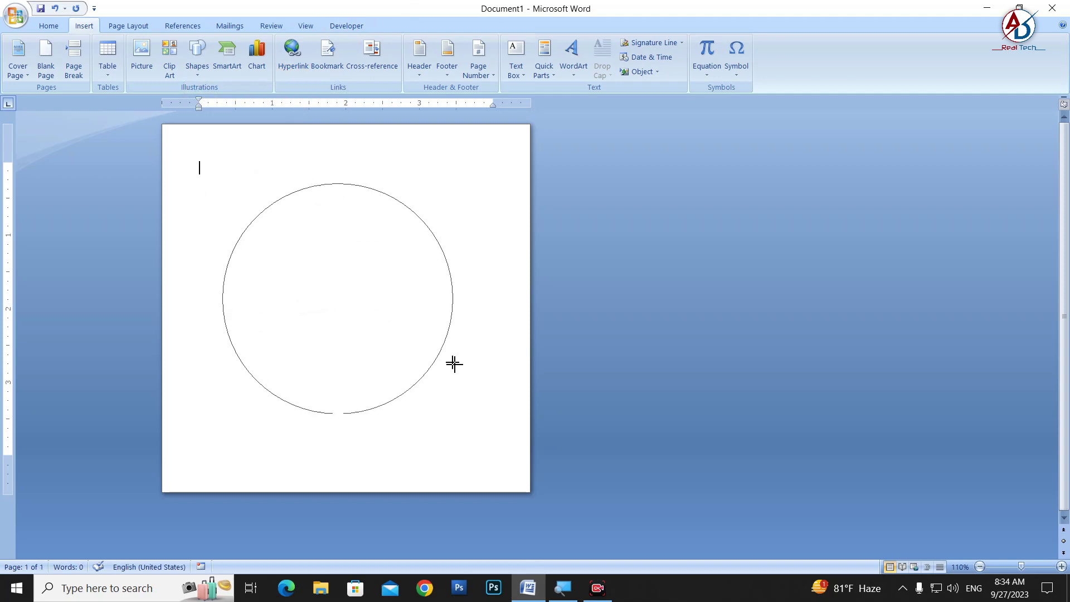
Reposition the circle and enlarge it to 3.74 inches
left_click_drag(418, 340, 419, 318)
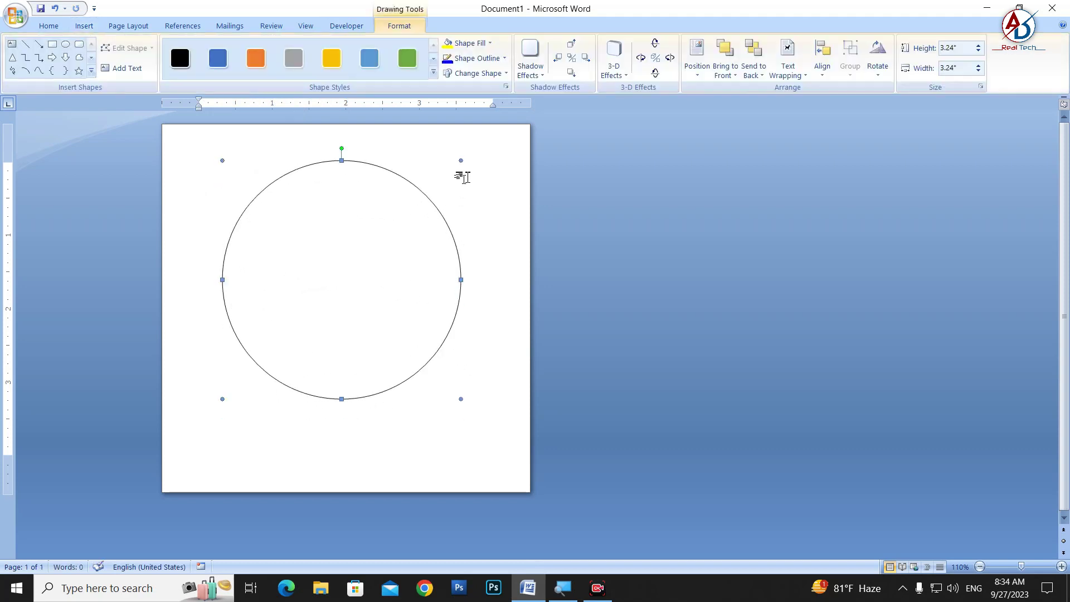
left_click_drag(461, 162, 470, 151)
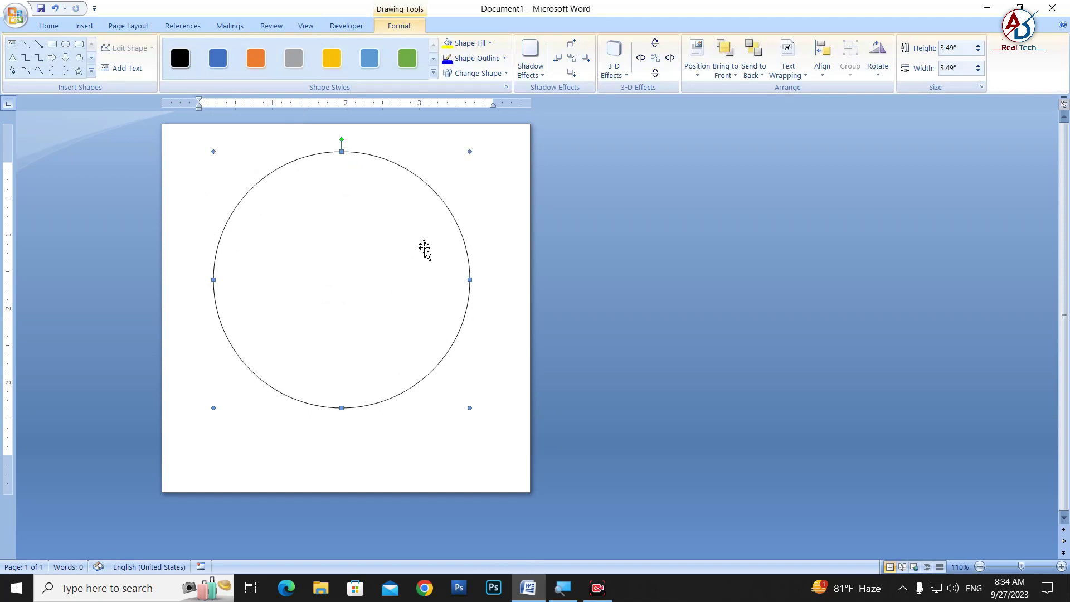
left_click_drag(423, 247, 424, 242)
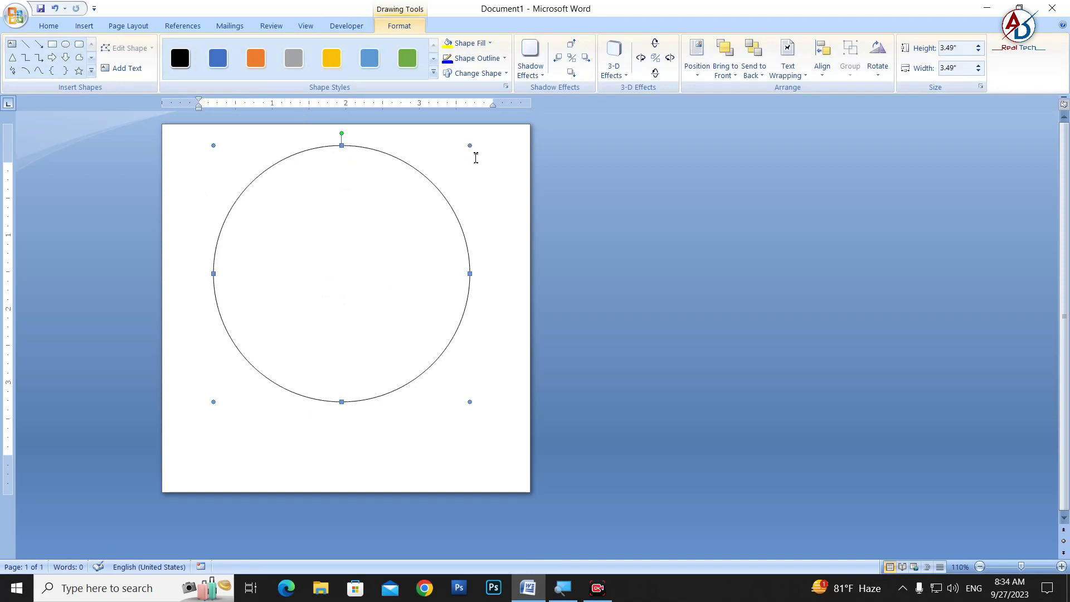
left_click_drag(471, 147, 479, 136)
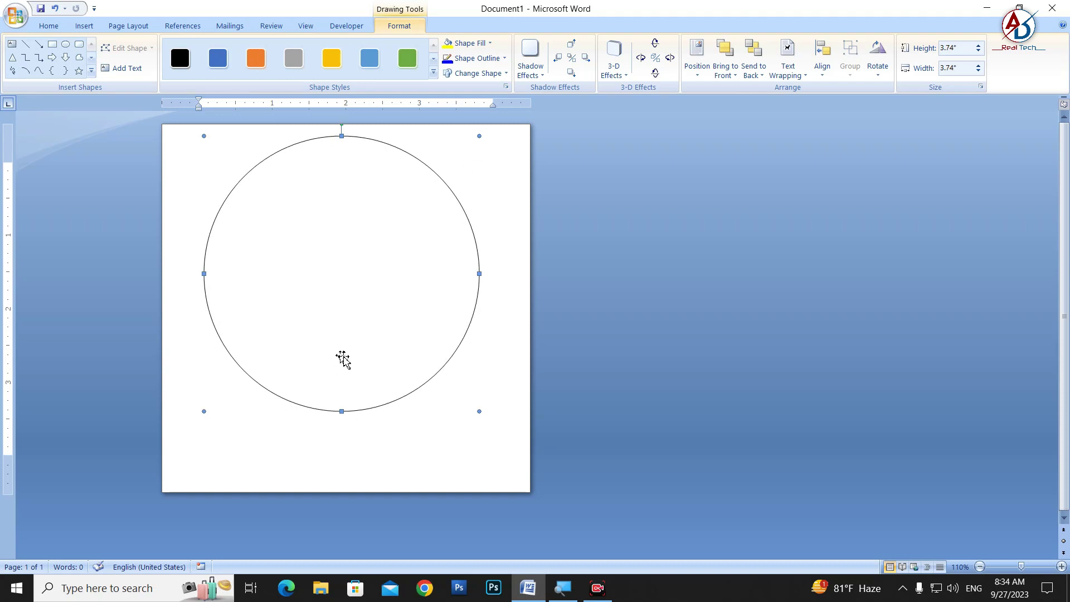
Give the circle a 3 pt outline, then drag out an offset duplicate
left_click(478, 58)
mouse_move(493, 204)
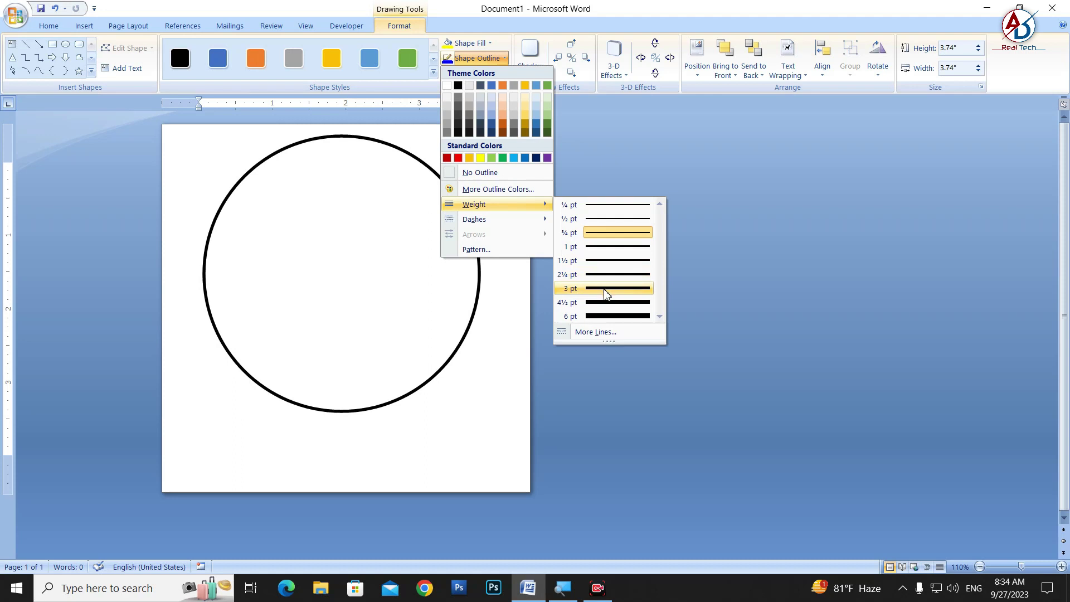
left_click(607, 289)
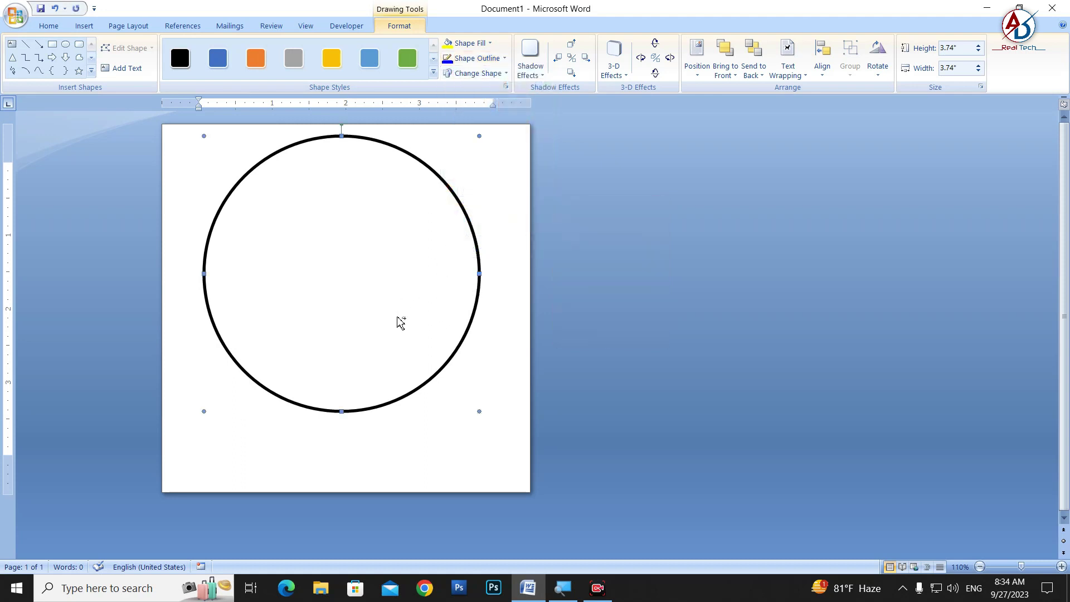
left_click_drag(400, 323, 412, 335)
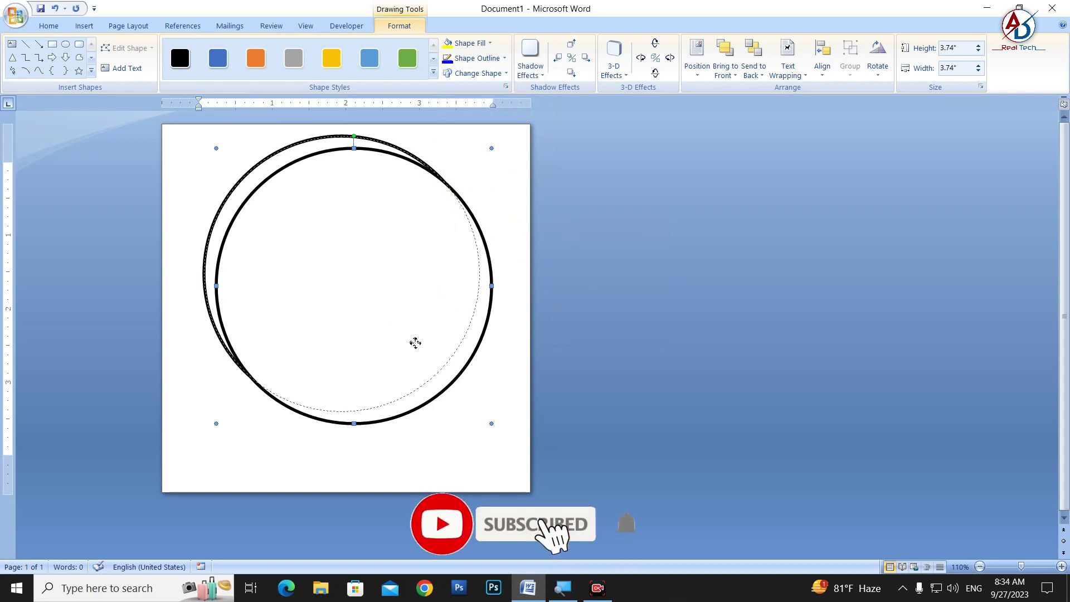
Undo the offset duplicate and make a smaller centred copy inside the big circle
key("ctrl+z")
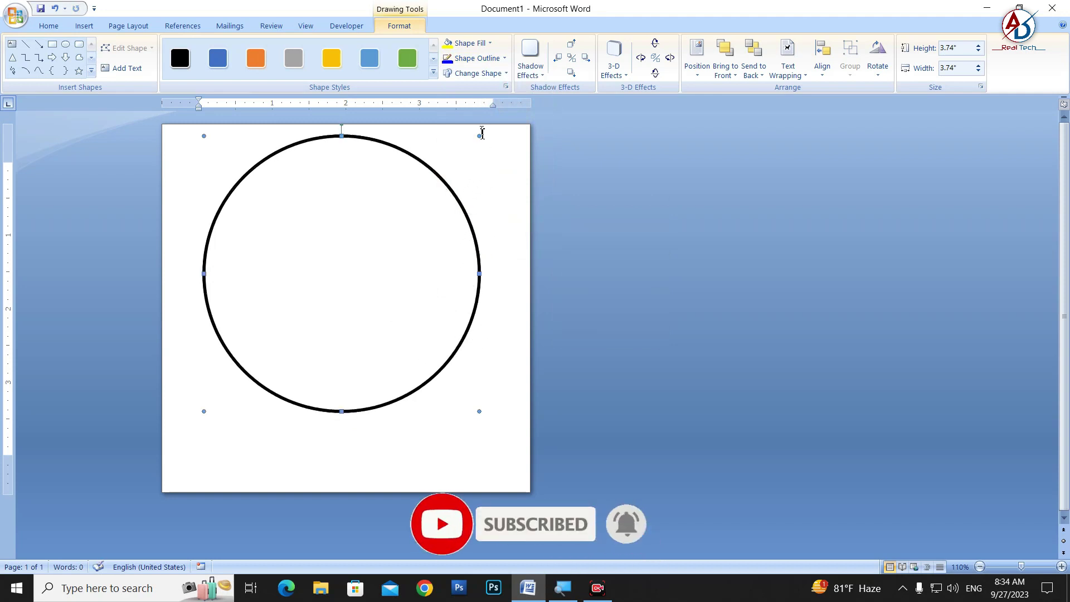
left_click_drag(480, 139, 435, 189)
left_click(454, 356)
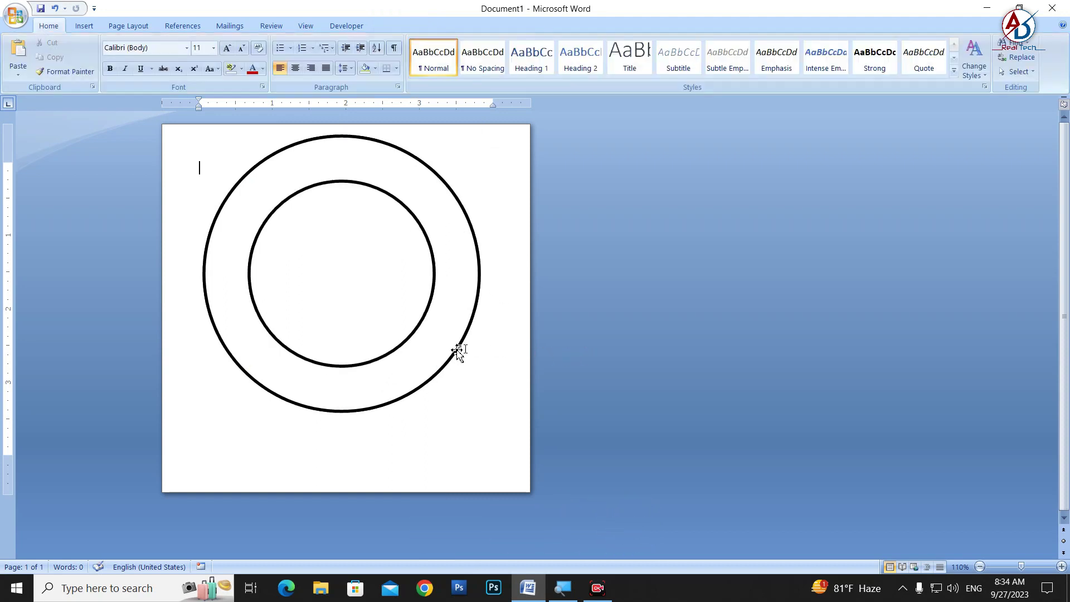
scroll(432, 361, "down", 5, "ctrl")
scroll(457, 362, "up", 7, "ctrl")
scroll(502, 362, "down", 3, "ctrl")
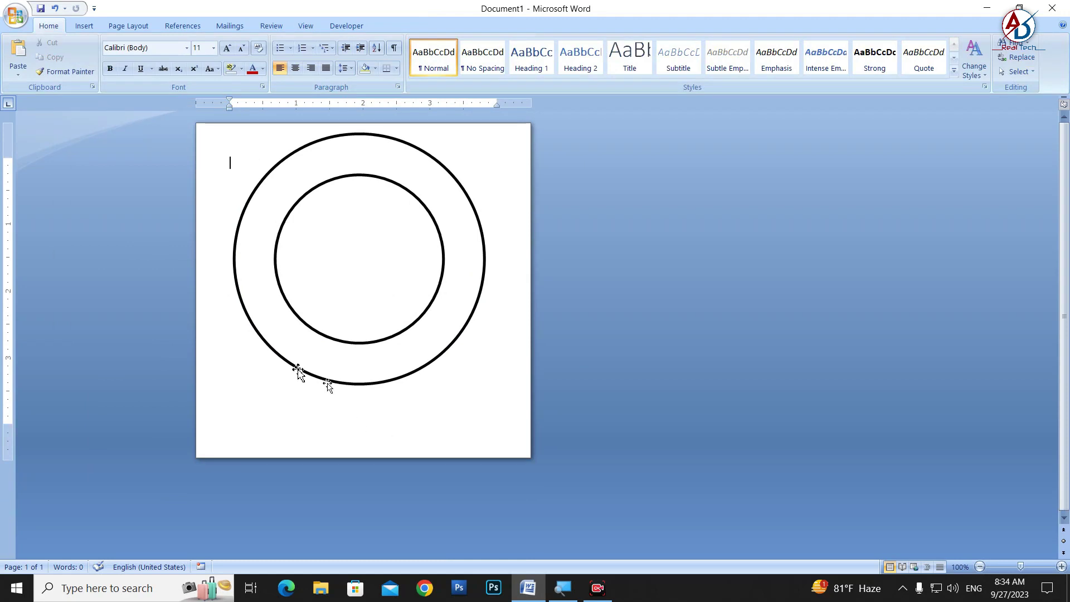
left_click(84, 25)
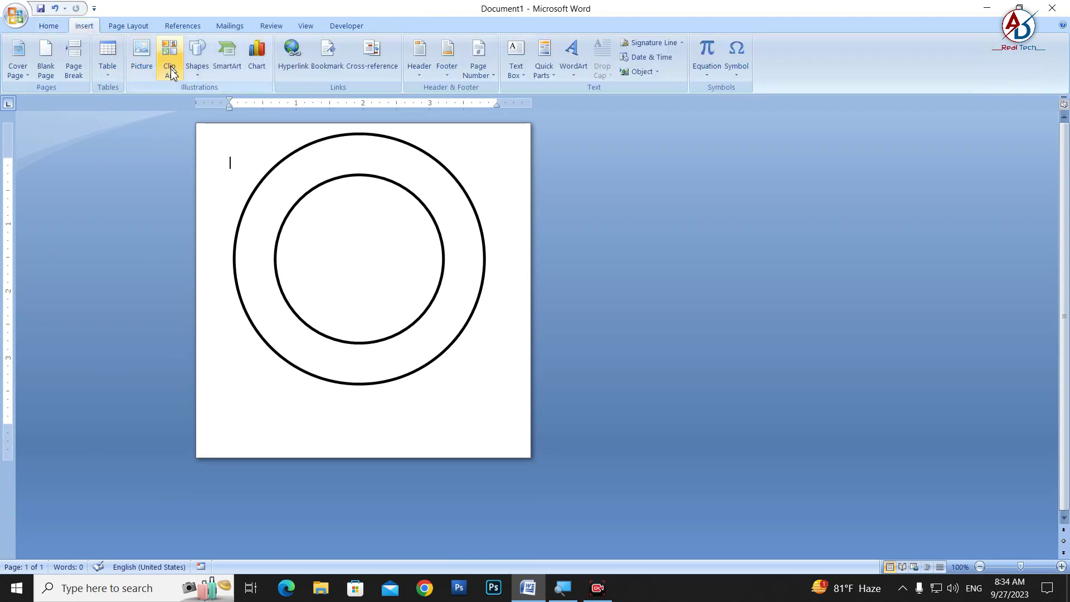
left_click(198, 62)
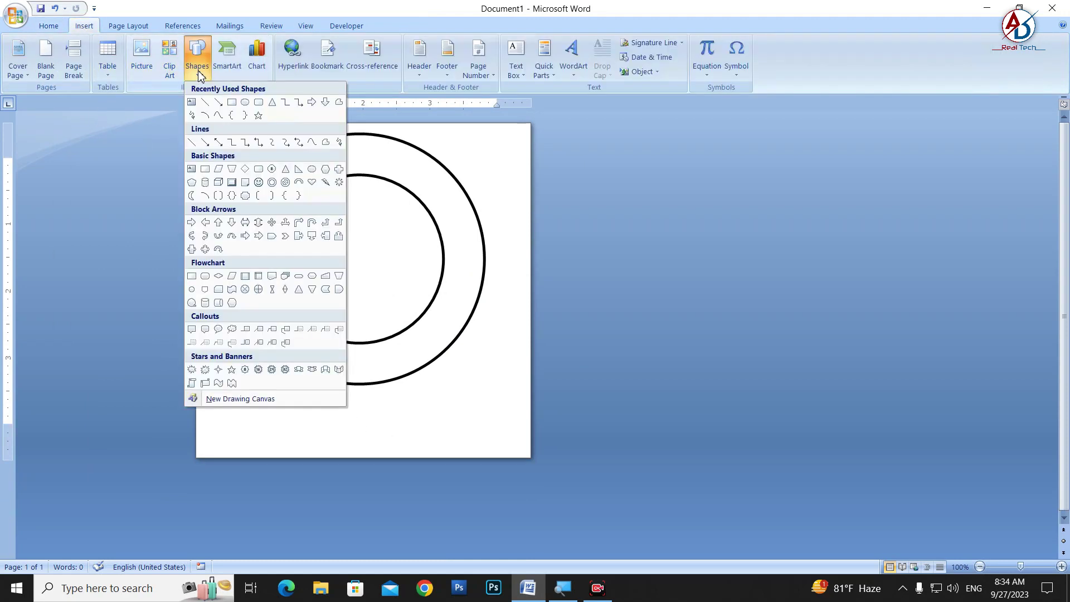
Draw a ribbon banner below the circles and move it up toward them
left_click(338, 370)
left_click_drag(256, 384, 508, 435)
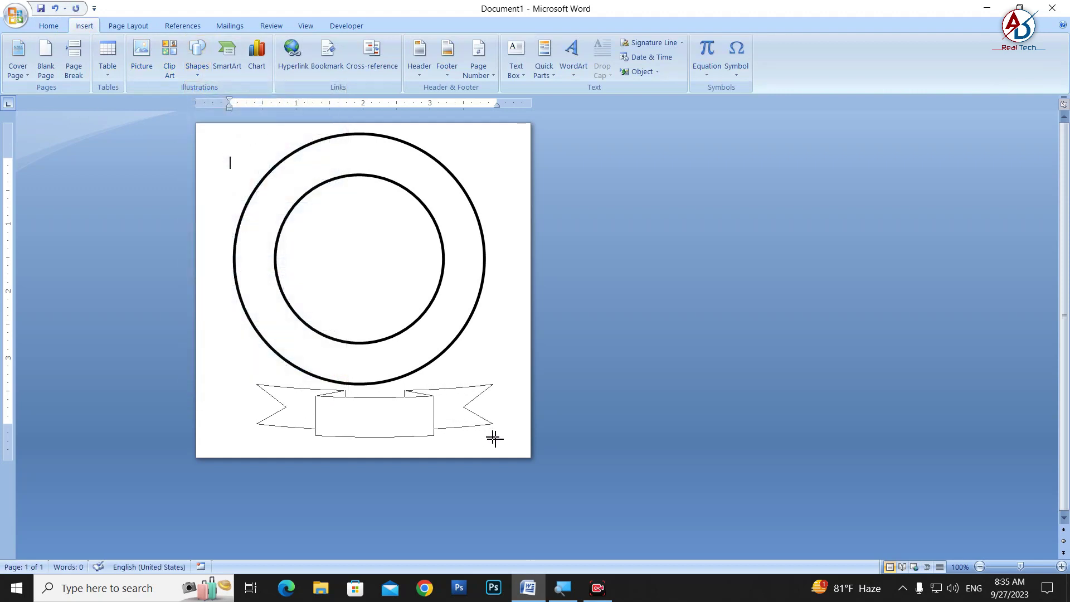
mouse_move(387, 413)
left_mouse_down()
mouse_move(355, 419)
mouse_move(373, 412)
mouse_move(354, 409)
left_mouse_up()
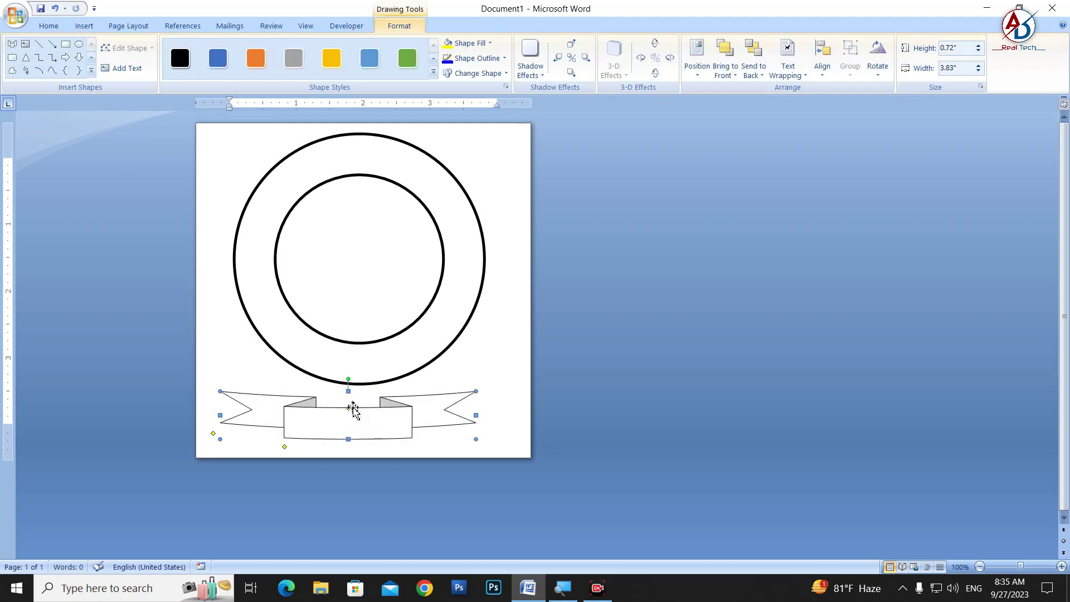
mouse_move(279, 446)
left_mouse_down()
mouse_move(214, 423)
mouse_move(217, 442)
mouse_move(234, 449)
left_mouse_up()
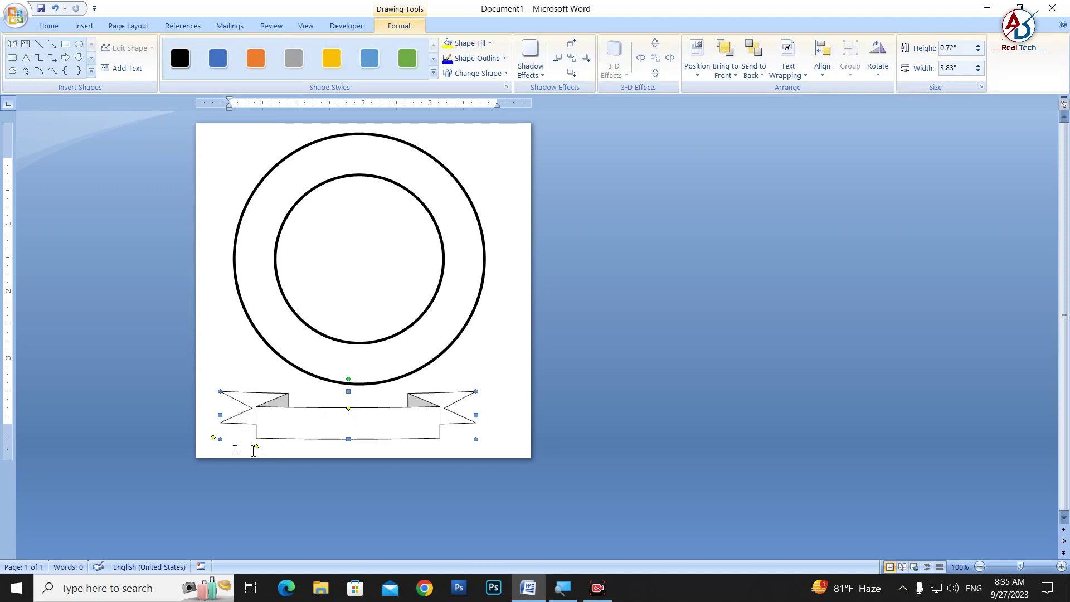
key("ctrl+z")
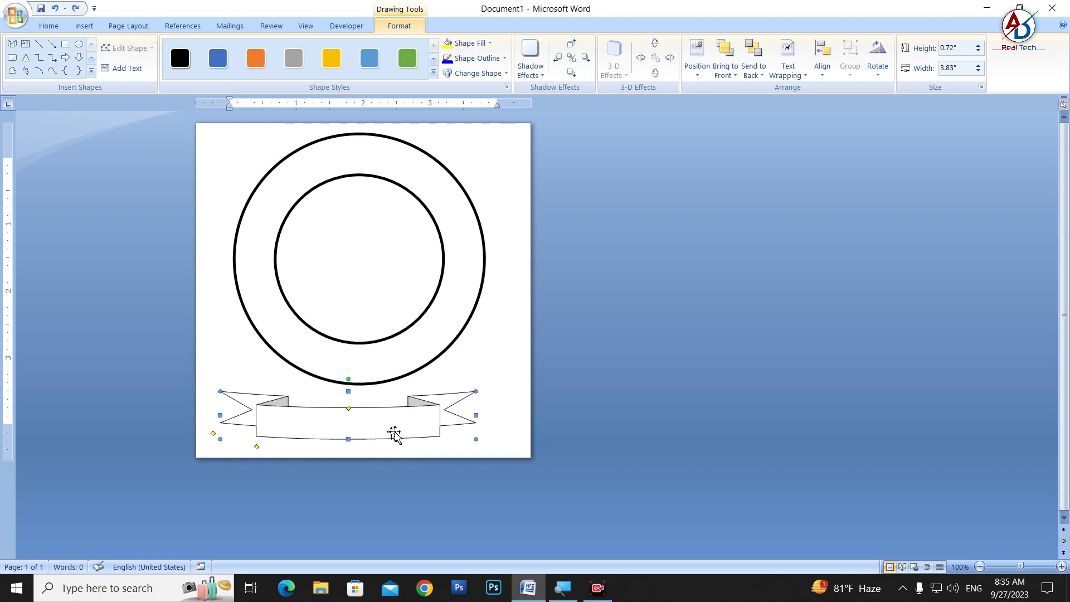
left_click_drag(394, 433, 413, 411)
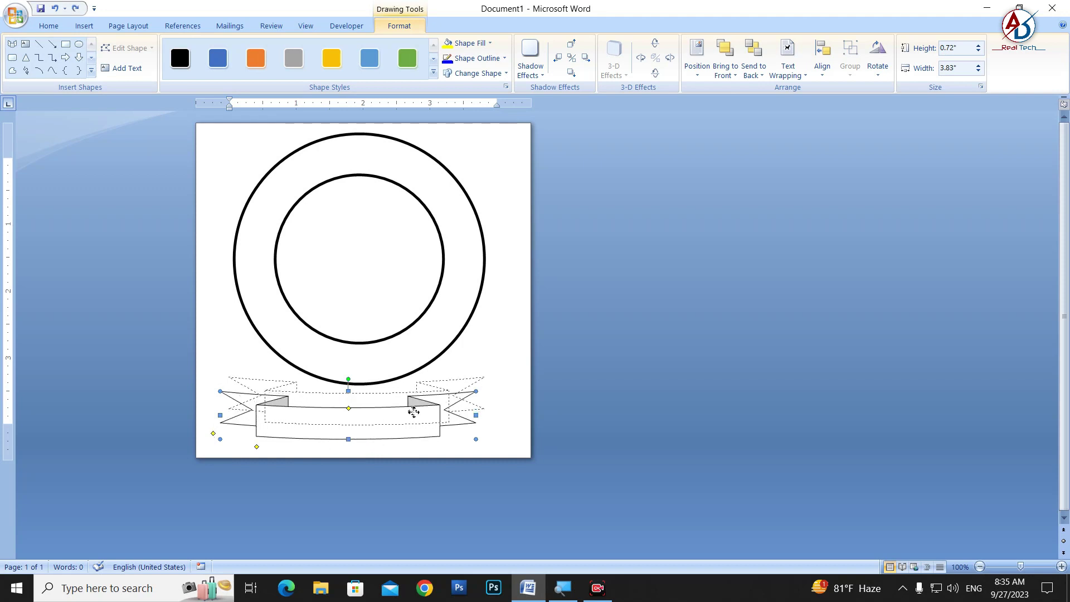
Align Center both the outer and inner circles horizontally on the page
left_click(465, 328)
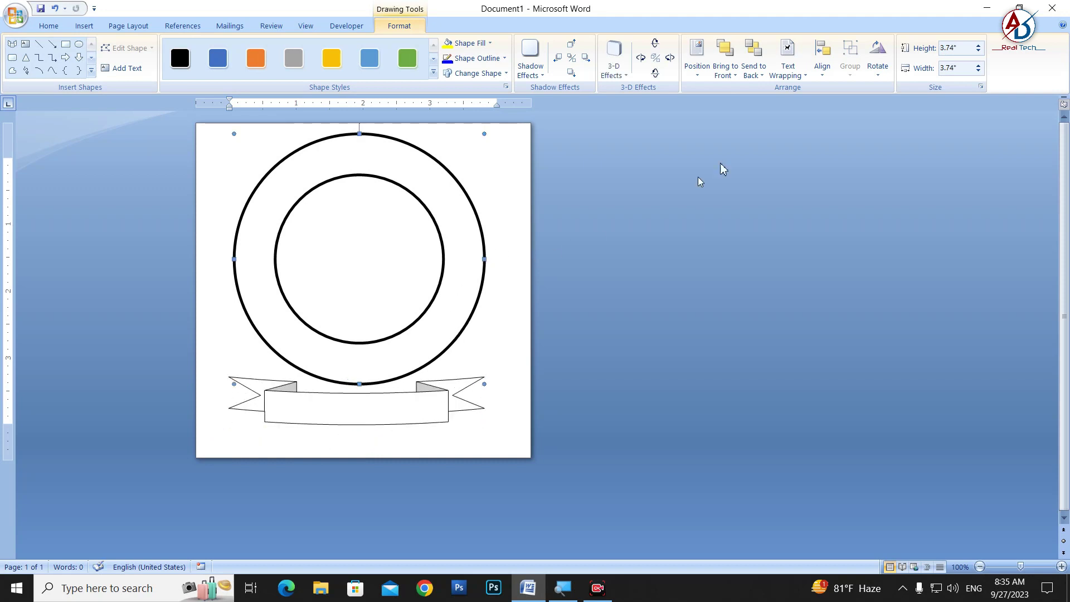
left_click(822, 56)
left_click(841, 105)
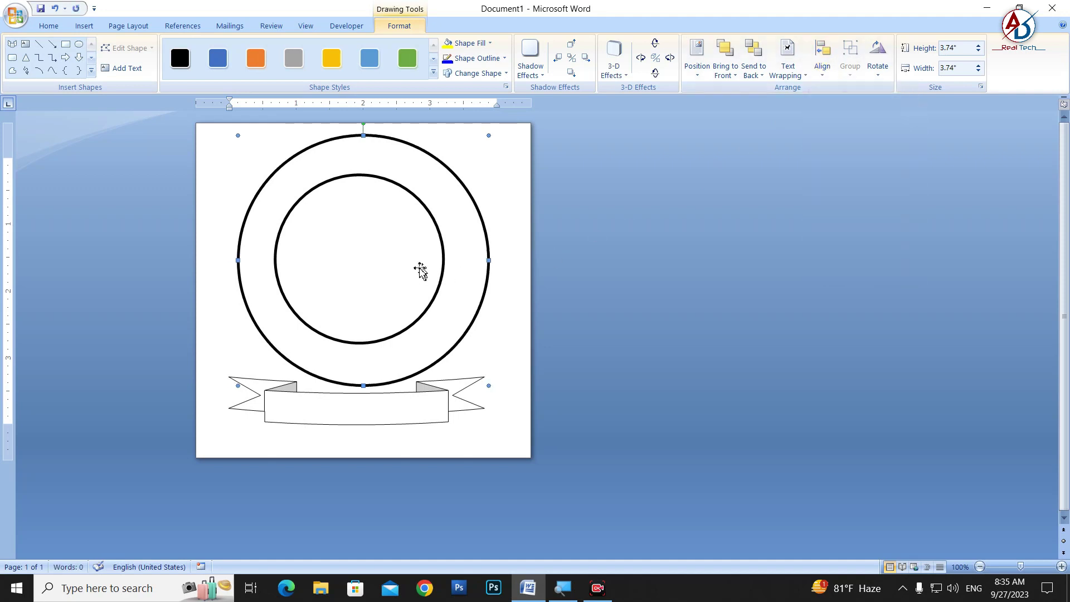
left_click(421, 270)
left_click(822, 56)
left_click(841, 105)
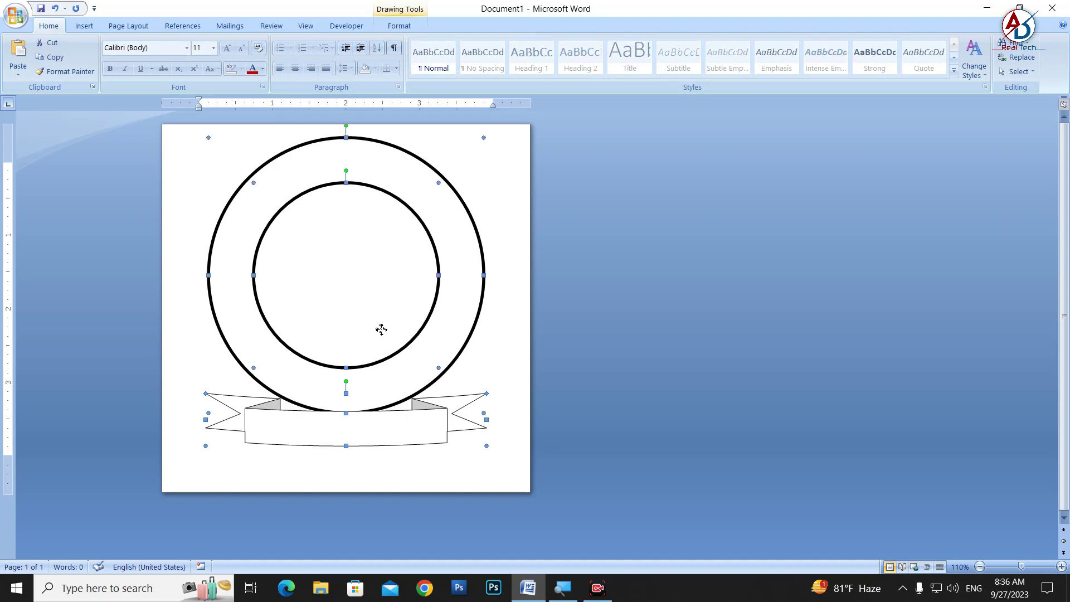
Move the circles and banner together lower on the page
left_click_drag(382, 329, 401, 360)
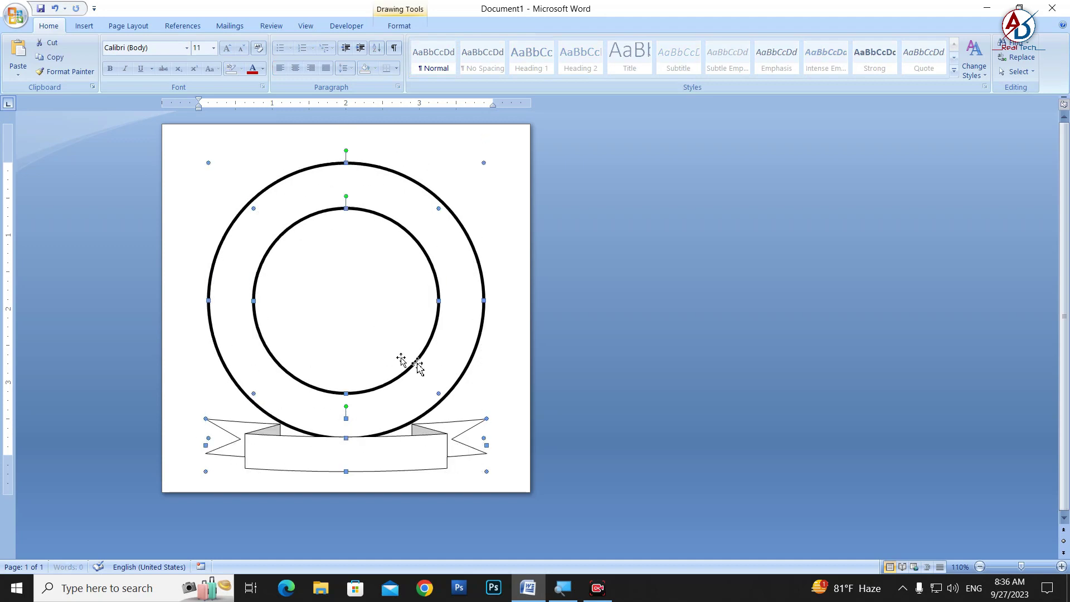
left_click(587, 358)
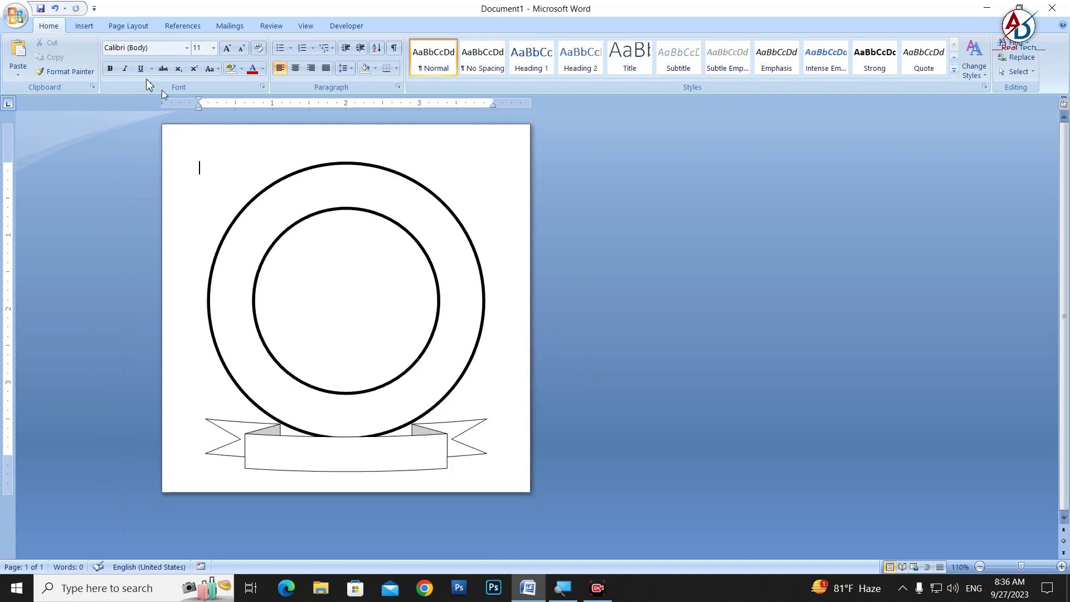
left_click(83, 25)
left_click(197, 56)
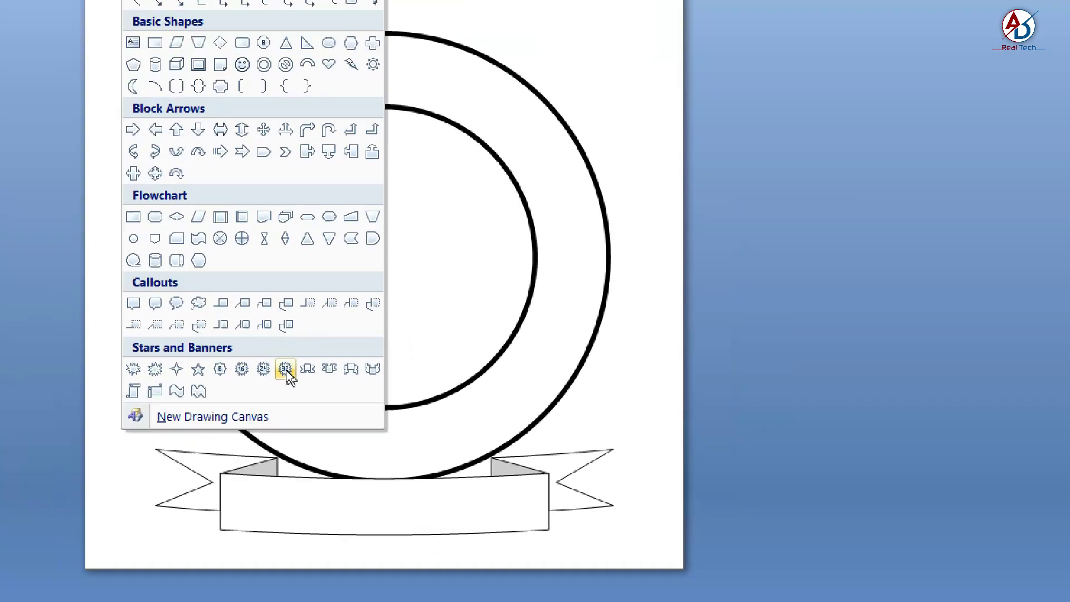
Draw a many-pointed starburst, enlarge it to 4.32 inches and shorten its points
left_click(287, 371)
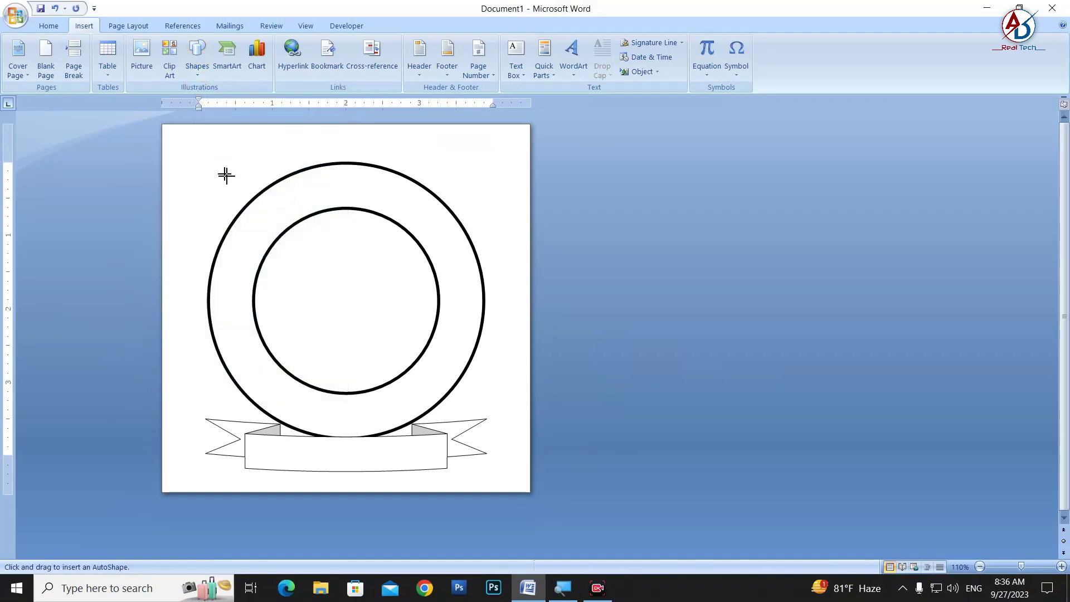
left_click_drag(226, 175, 474, 401)
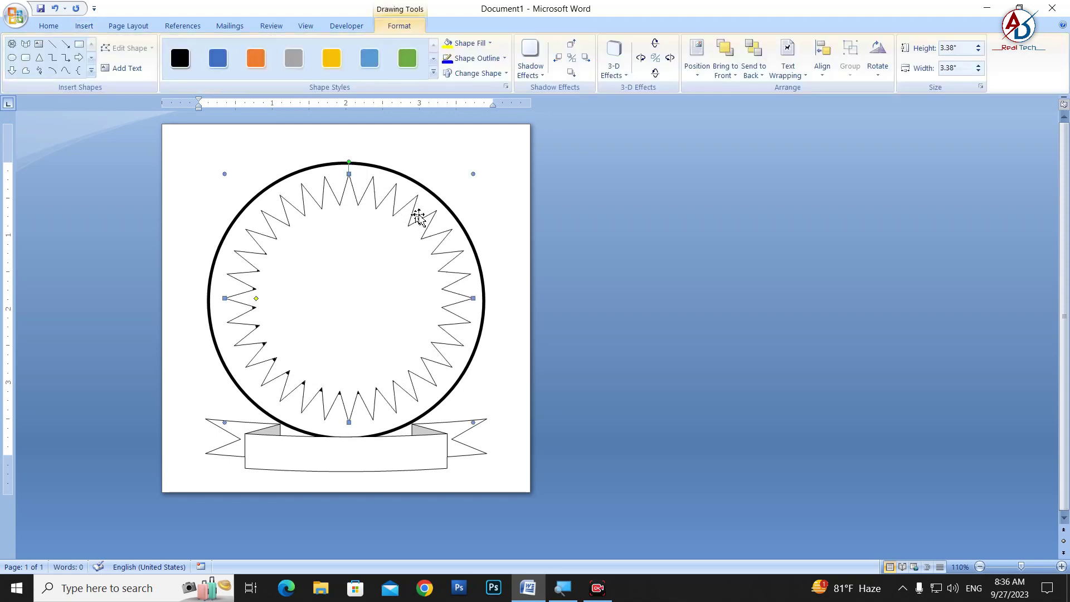
left_click_drag(474, 175, 509, 141)
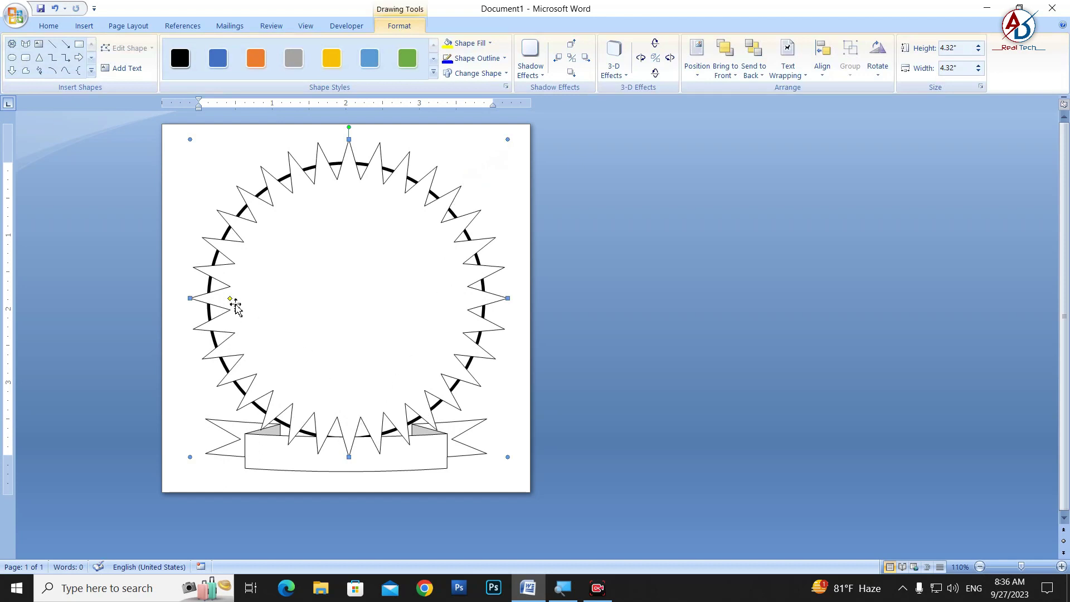
left_click_drag(228, 300, 219, 299)
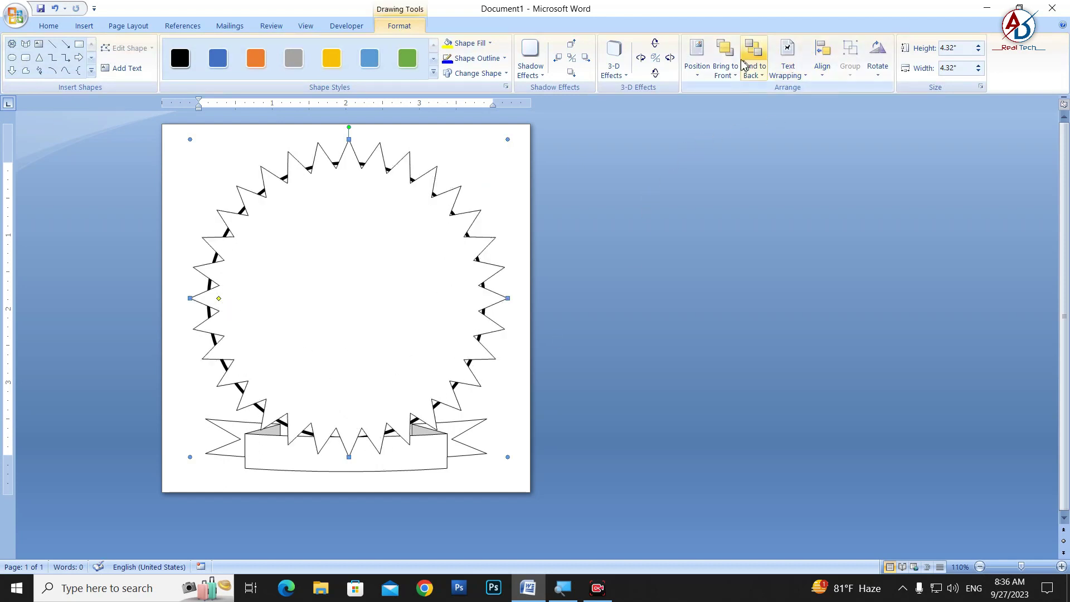
Keep the starburst black, send it to back and reduce its height to 4.06 inches
left_click(480, 44)
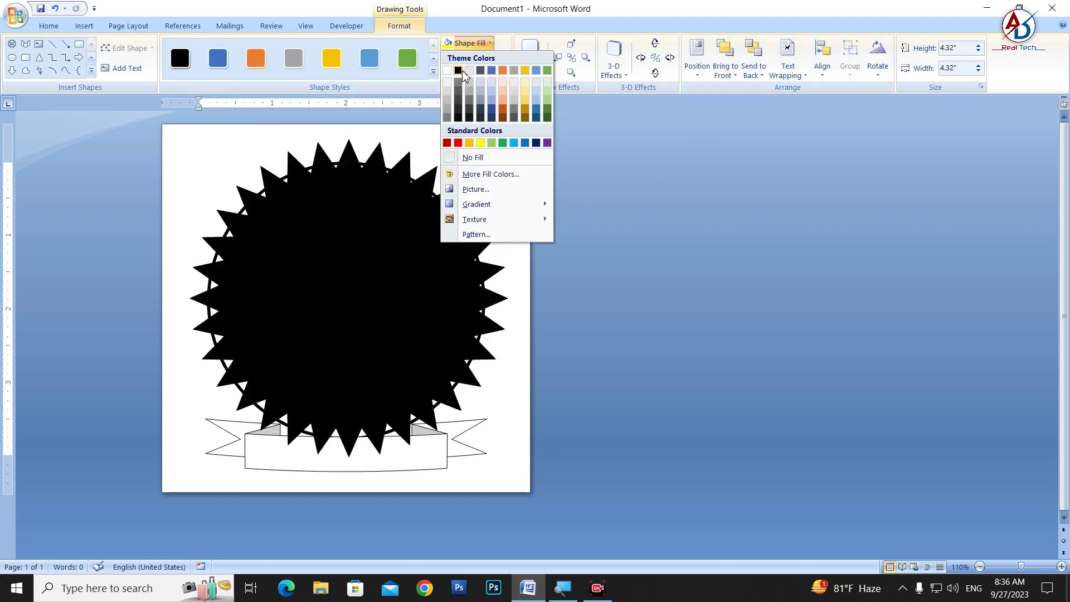
left_click(460, 71)
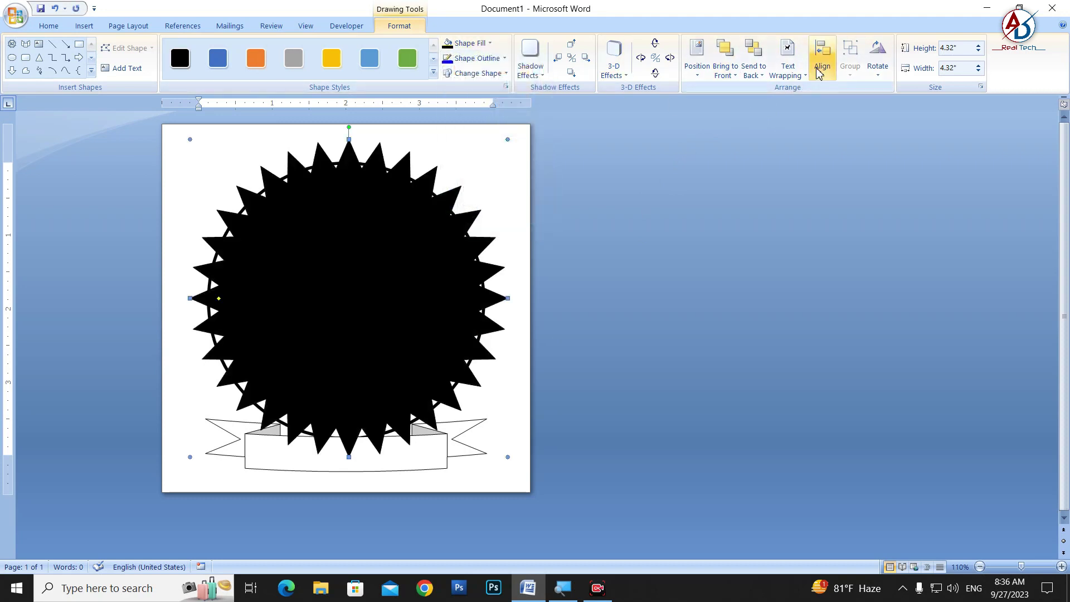
left_click(753, 55)
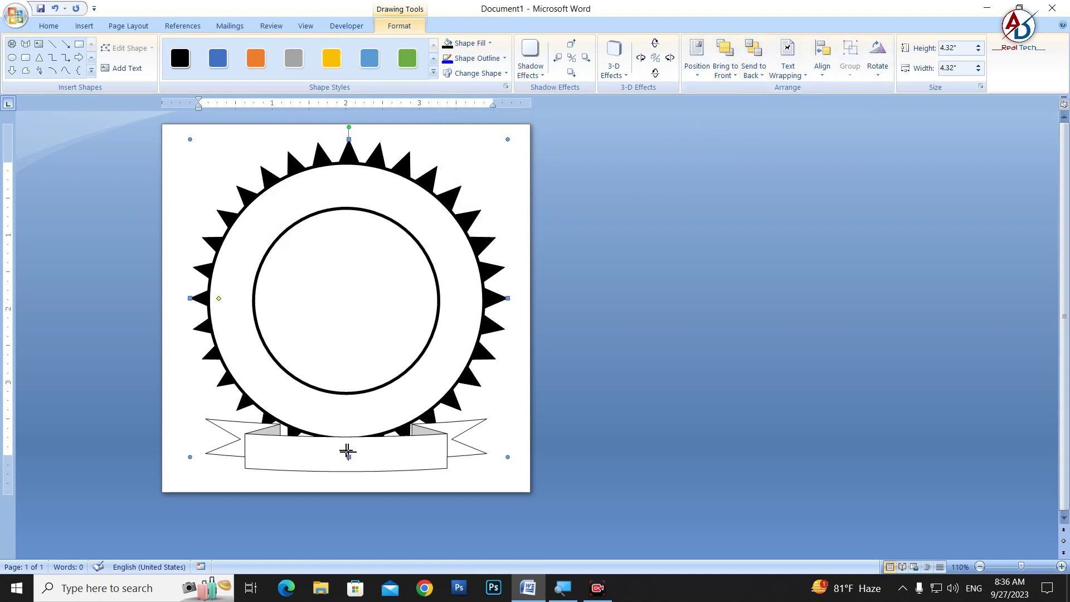
left_click_drag(347, 451, 348, 438)
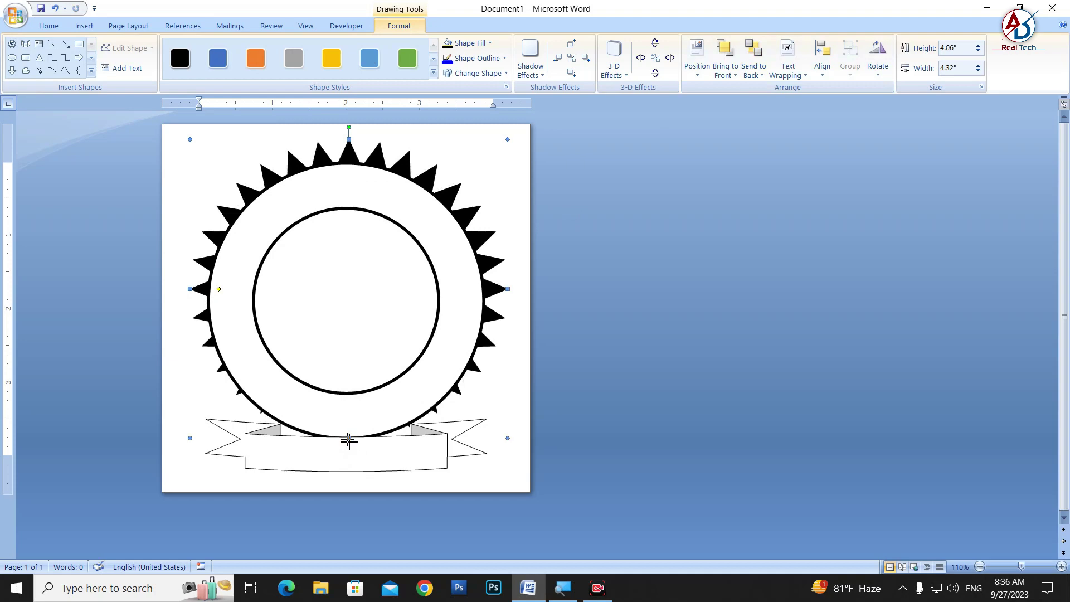
left_click(628, 383)
scroll(348, 334, "down", 5, "ctrl")
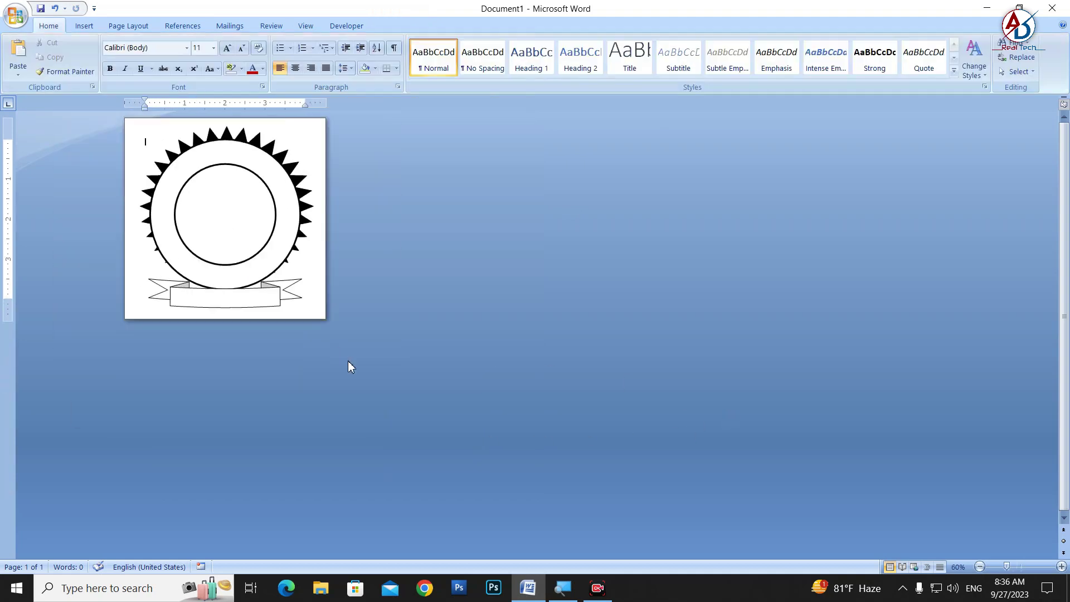
scroll(490, 363, "up", 6, "ctrl")
scroll(489, 361, "down", 3, "ctrl")
scroll(390, 312, "up", 4, "ctrl")
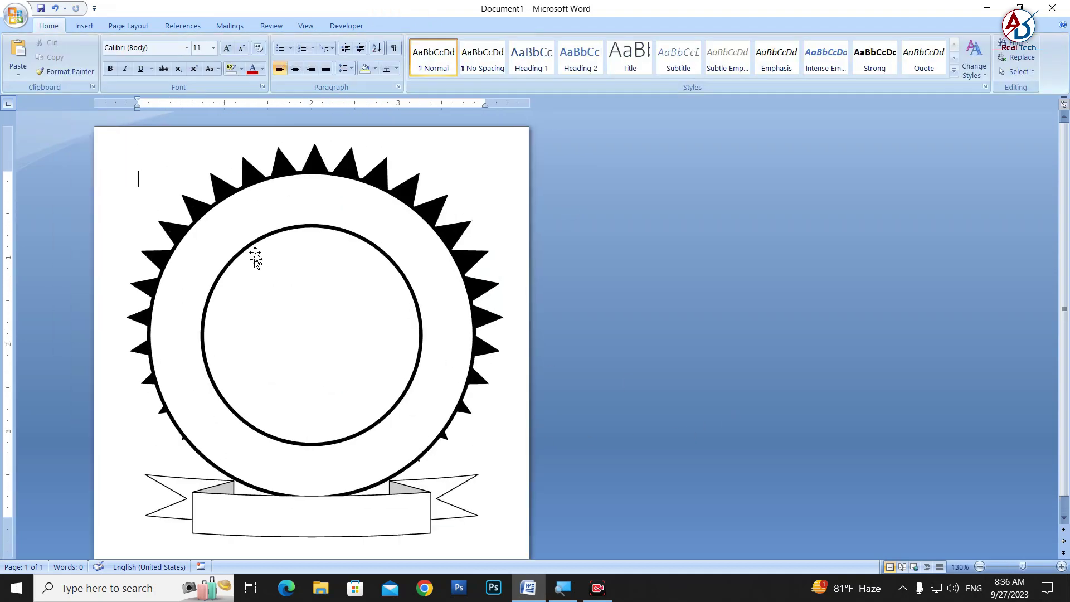
Fill the starburst blue and give the outer circle a blue outline
left_click(346, 173)
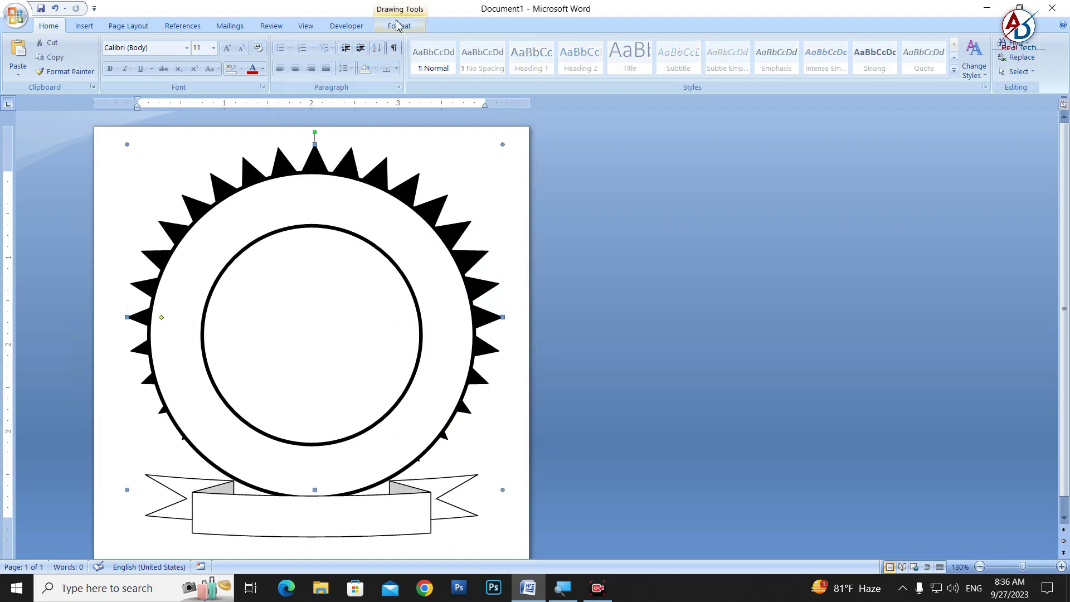
left_click(409, 29)
left_click(489, 43)
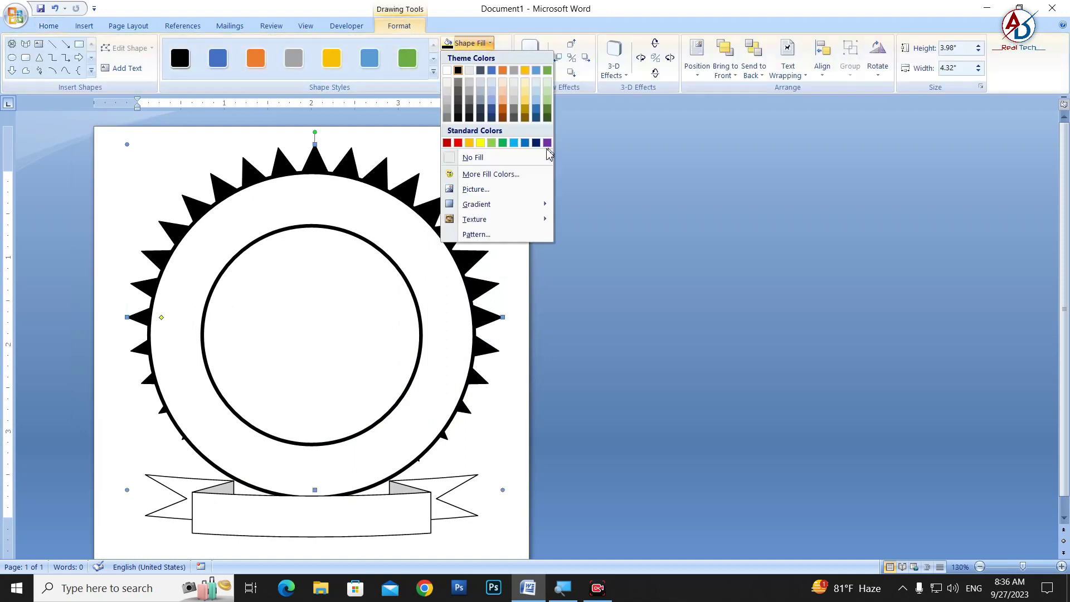
left_click(526, 144)
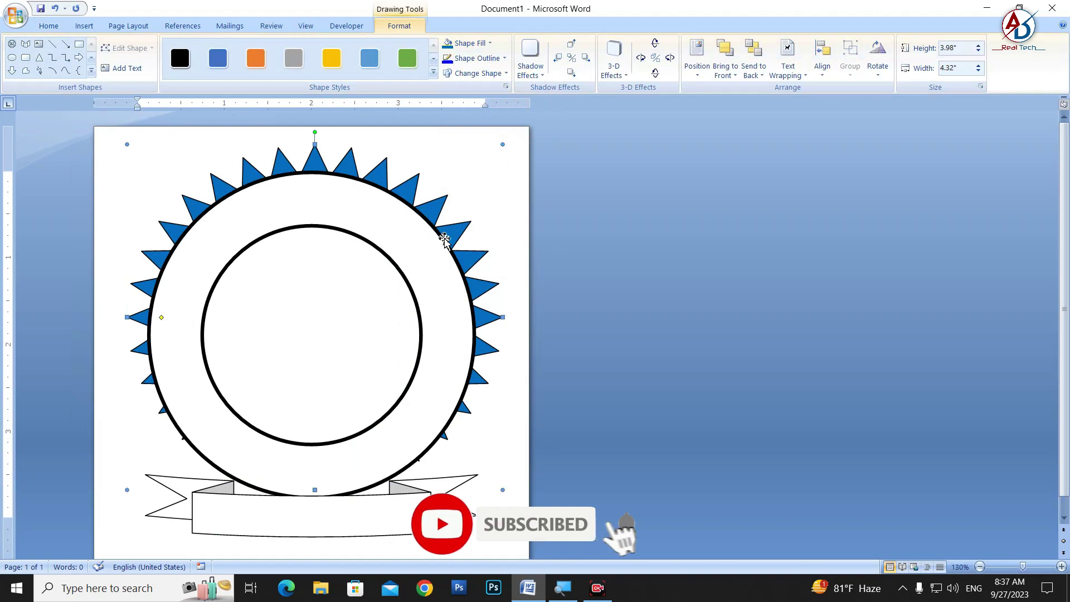
left_click(479, 58)
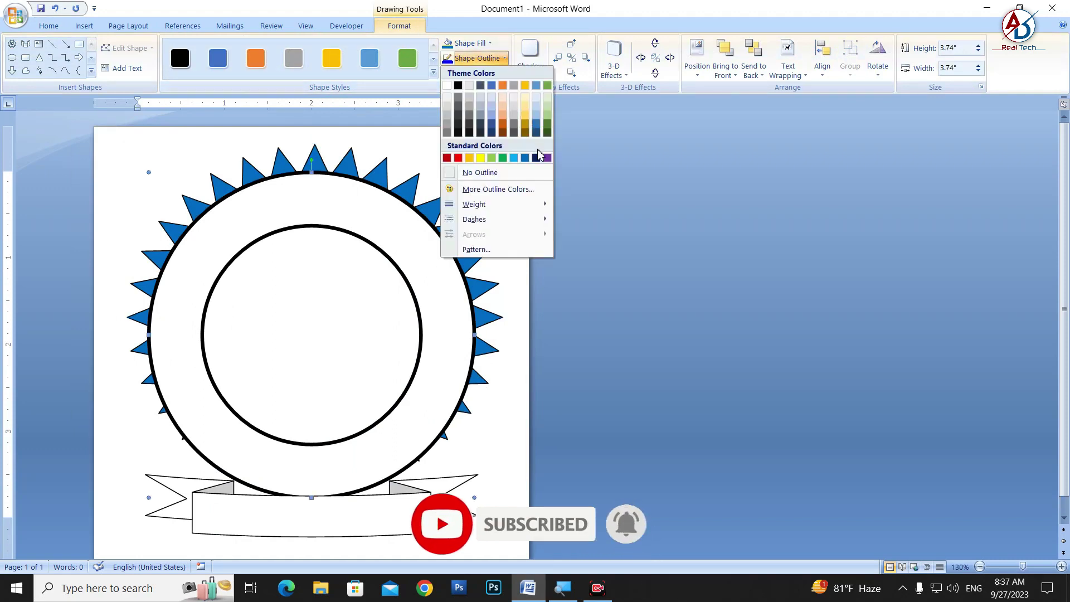
left_click(525, 158)
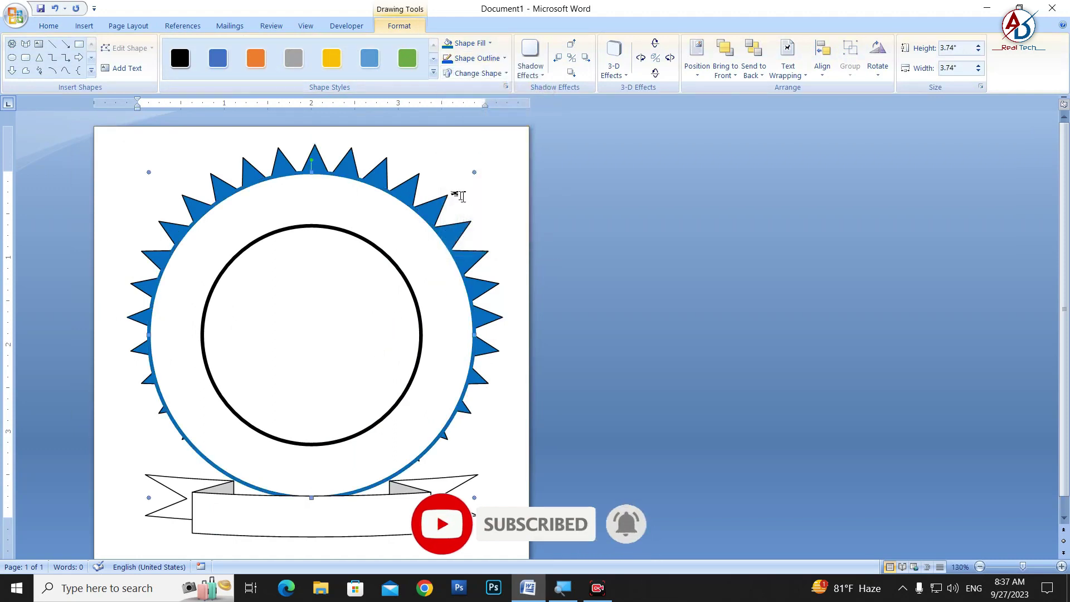
Remove the starburst's outline and make the inner circle's outline purple
left_click(407, 180)
left_click(479, 58)
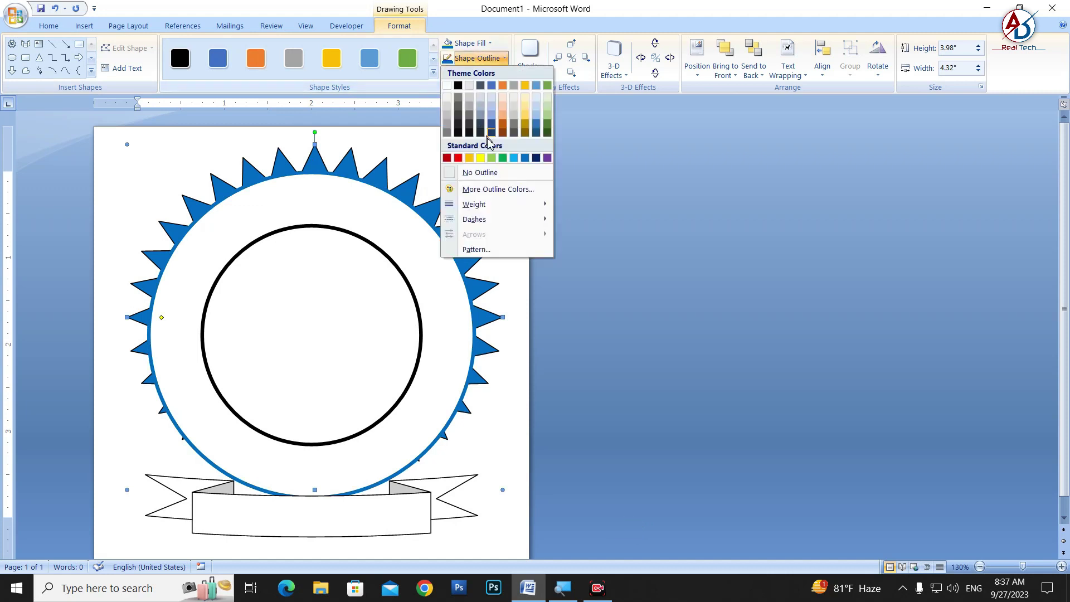
left_click(493, 174)
left_click(359, 396)
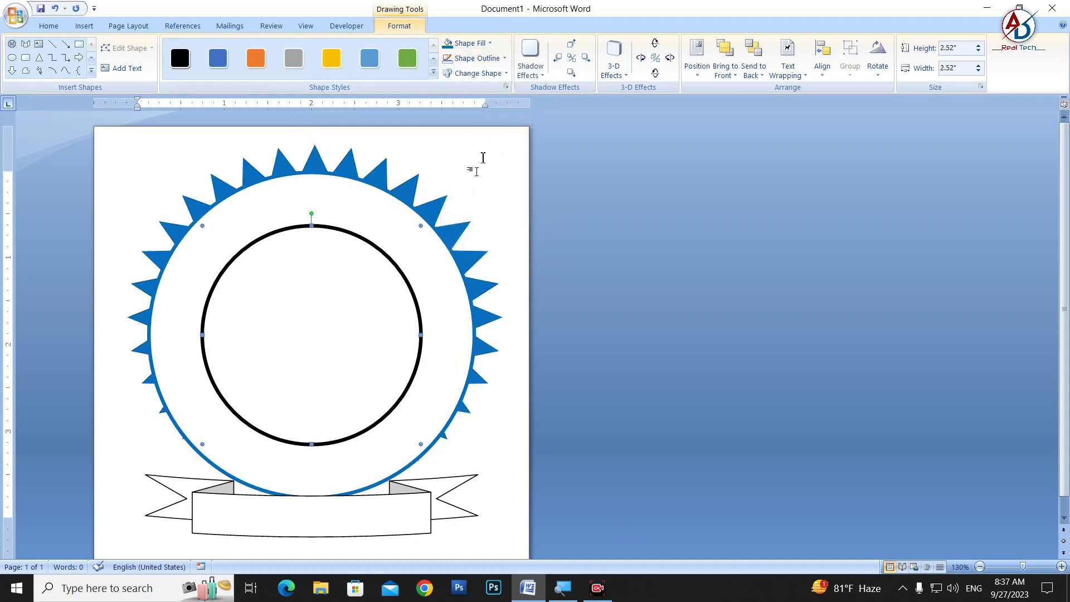
left_click(478, 58)
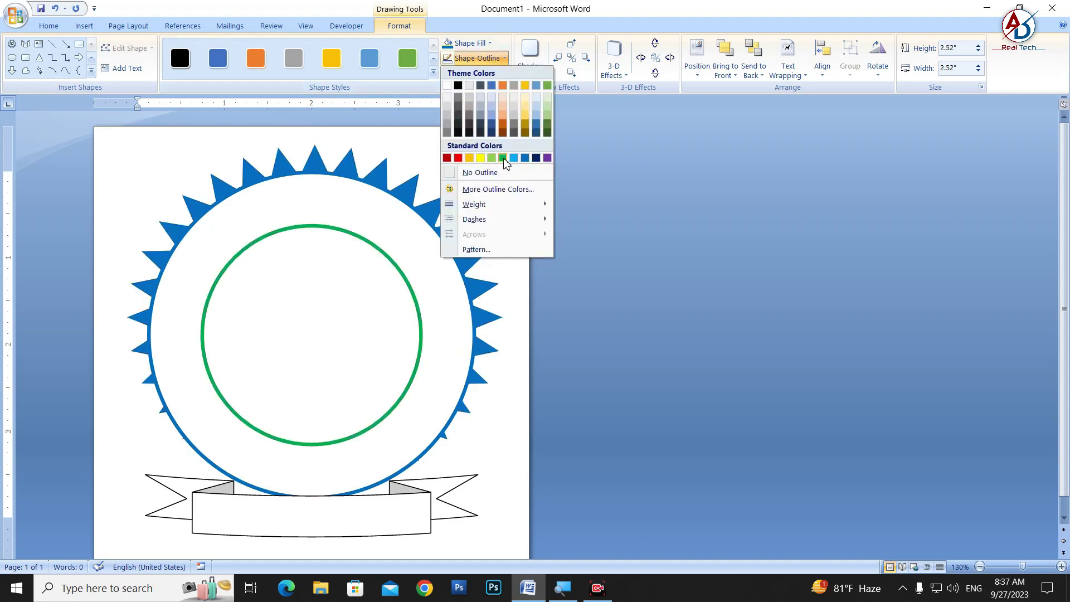
left_click(548, 158)
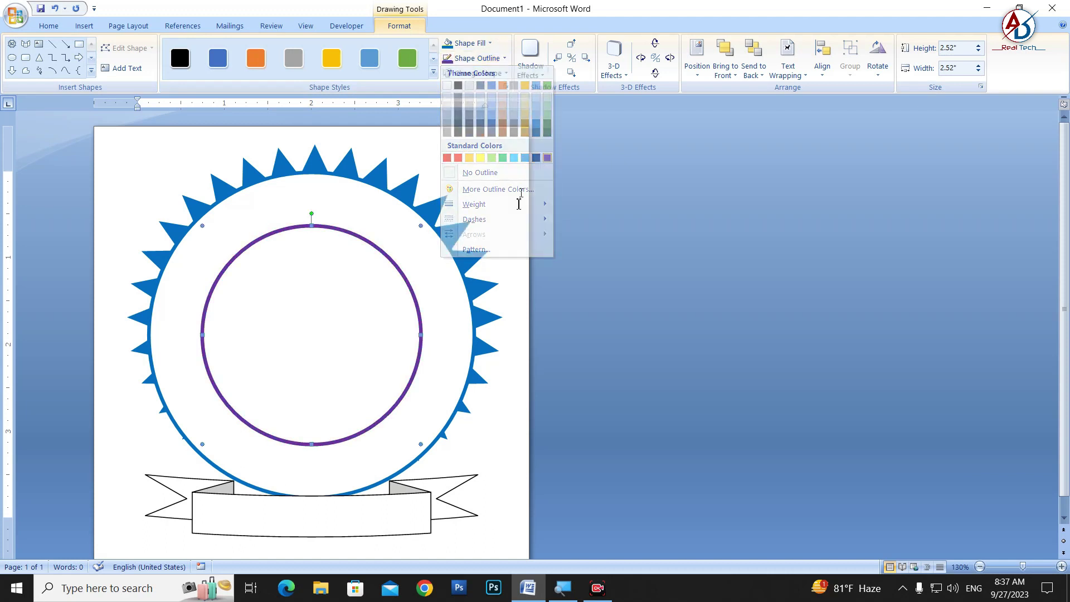
Give the ribbon banner a blue outline and nudge it slightly down
left_click(385, 516)
left_click(470, 60)
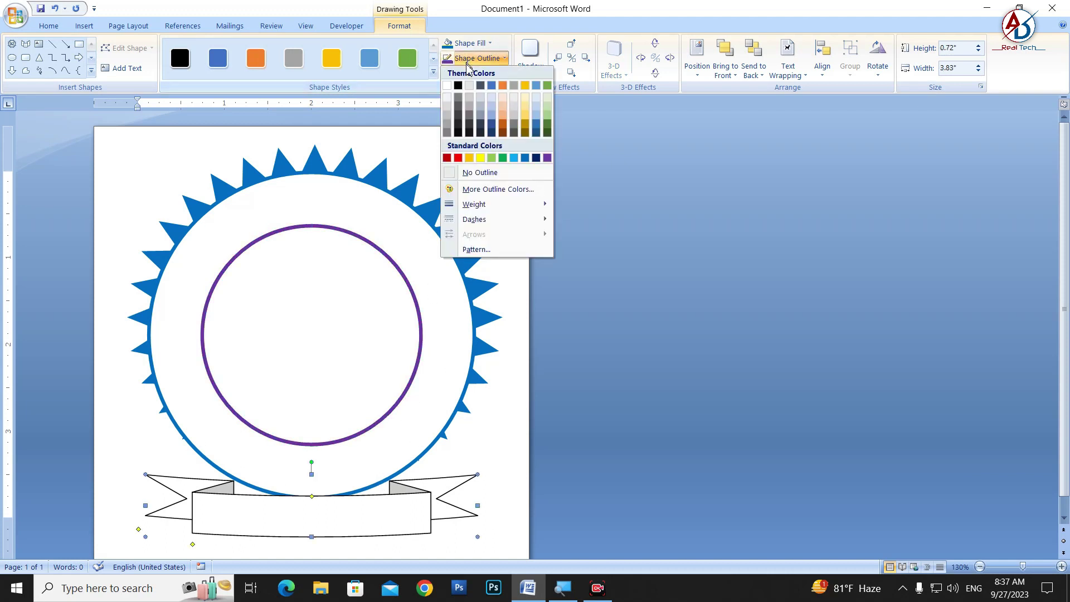
left_click(525, 158)
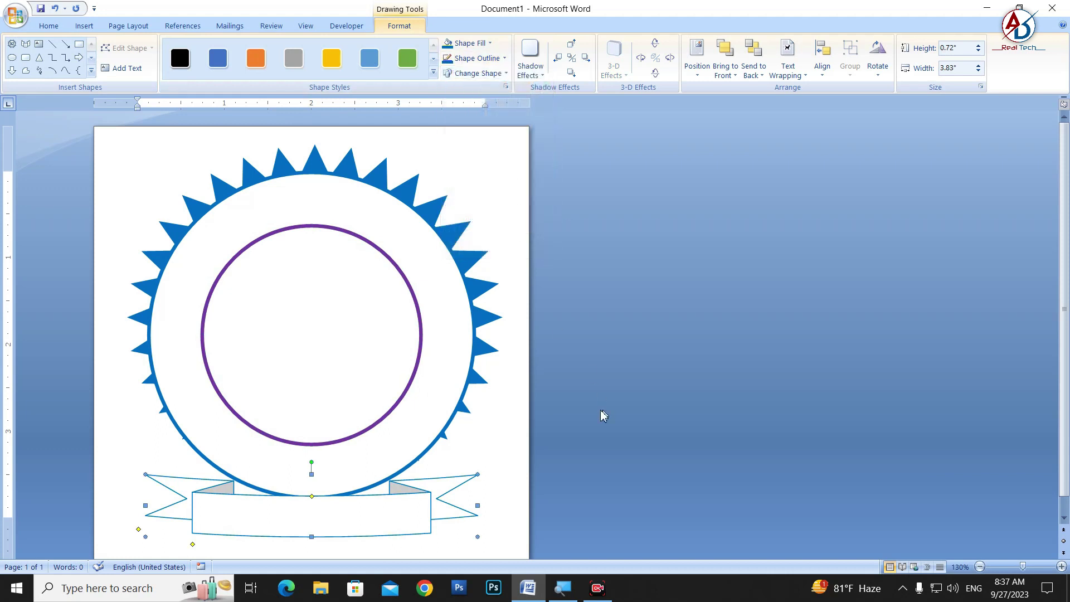
key("ctrl+Down")
key("ctrl+Down")
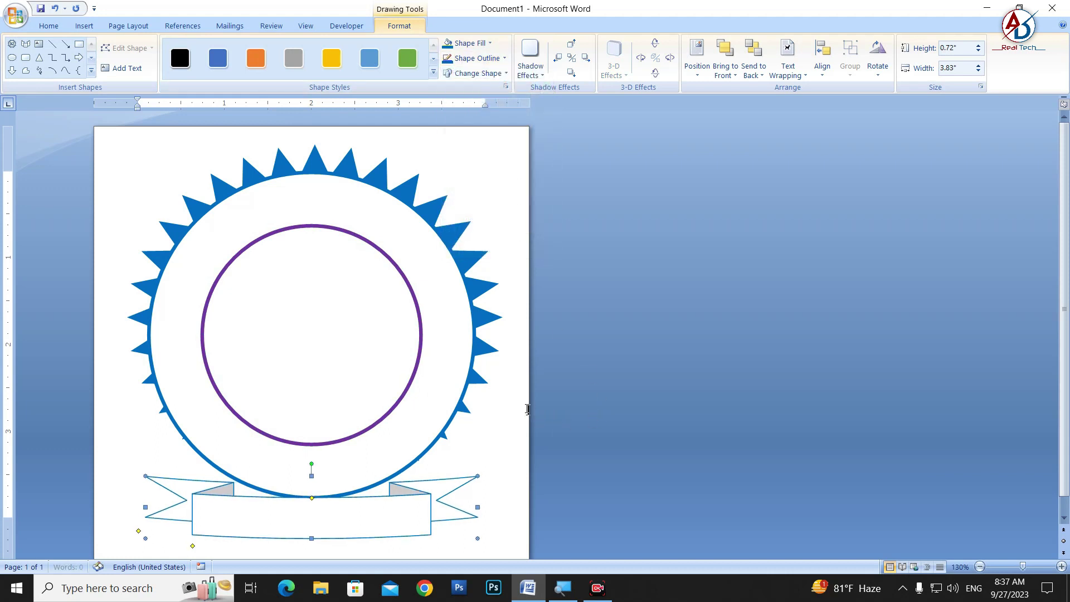
key("ctrl+Down")
key("ctrl+Down")
key("ctrl+Down")
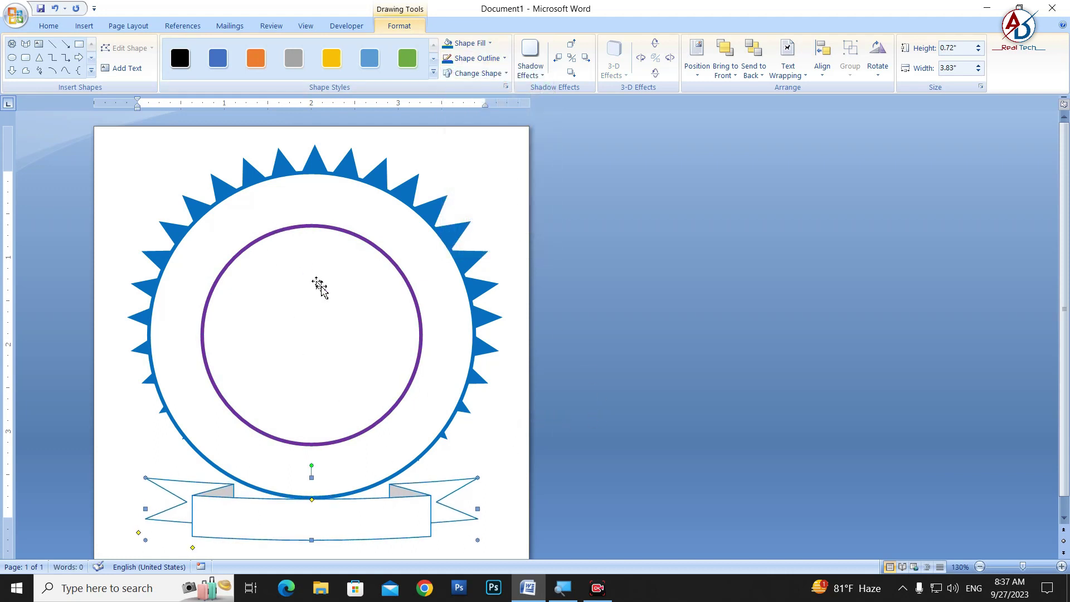
scroll(410, 328, "down", 1)
scroll(473, 355, "down", 1)
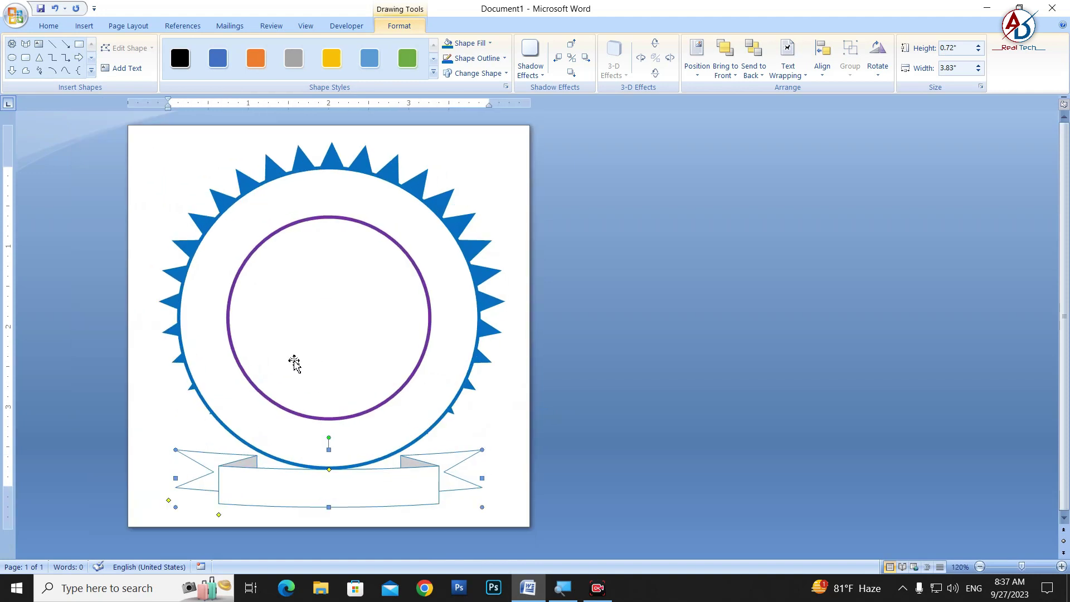
left_click(497, 210)
Insert first-style WordArt reading 'AD COMPUTER & LANGUAGE INSTITUTE'
left_click(81, 26)
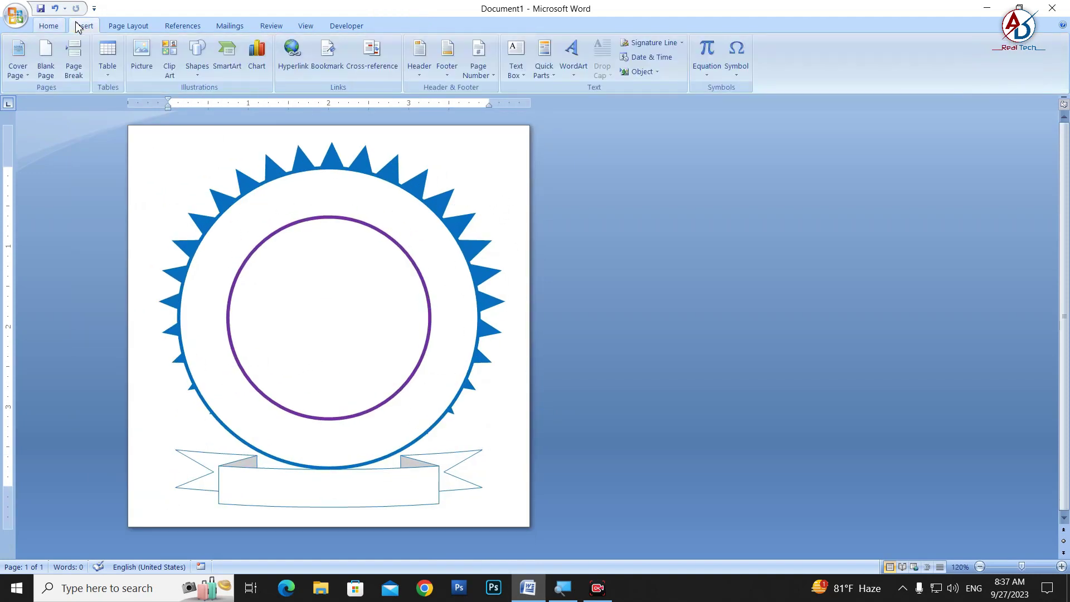
left_click(573, 56)
left_click(583, 103)
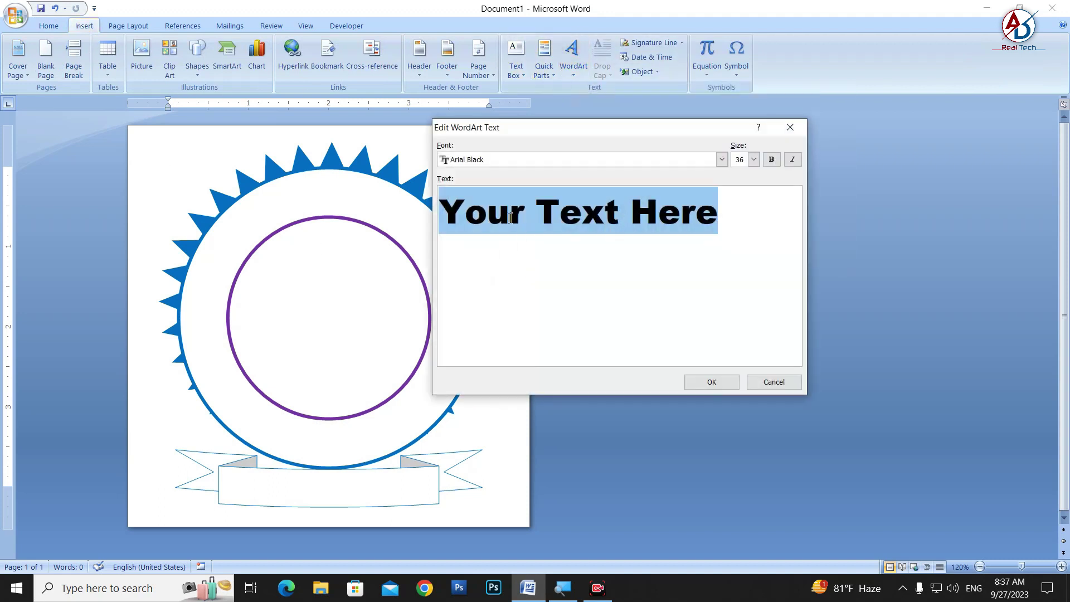
type("ad")
key("BackSpace")
key("BackSpace")
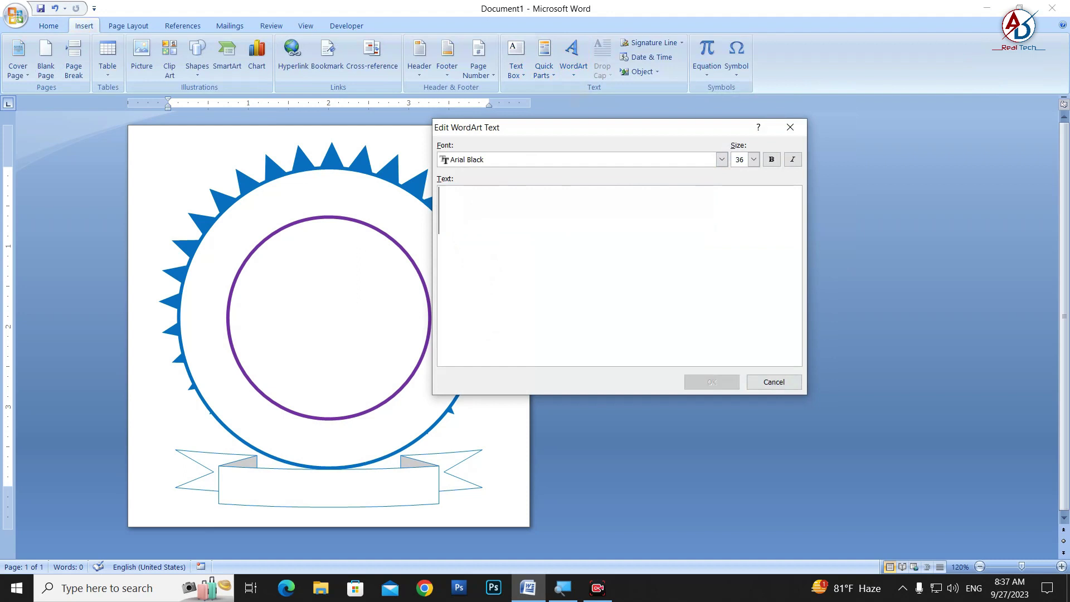
type("AD COMPUTER & LANGUAGE INSTITUTE")
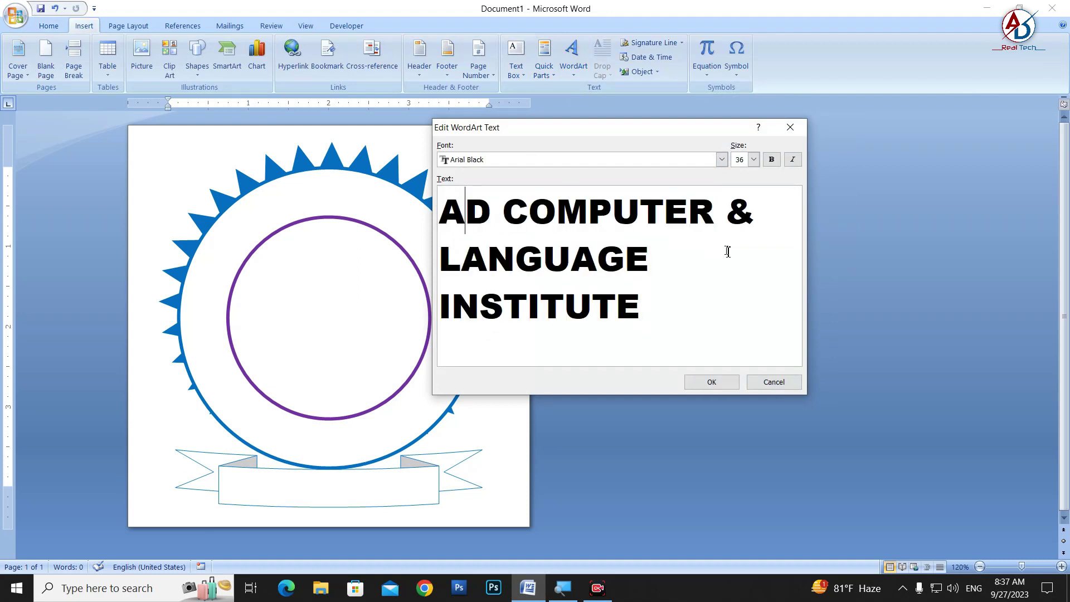
left_click(712, 383)
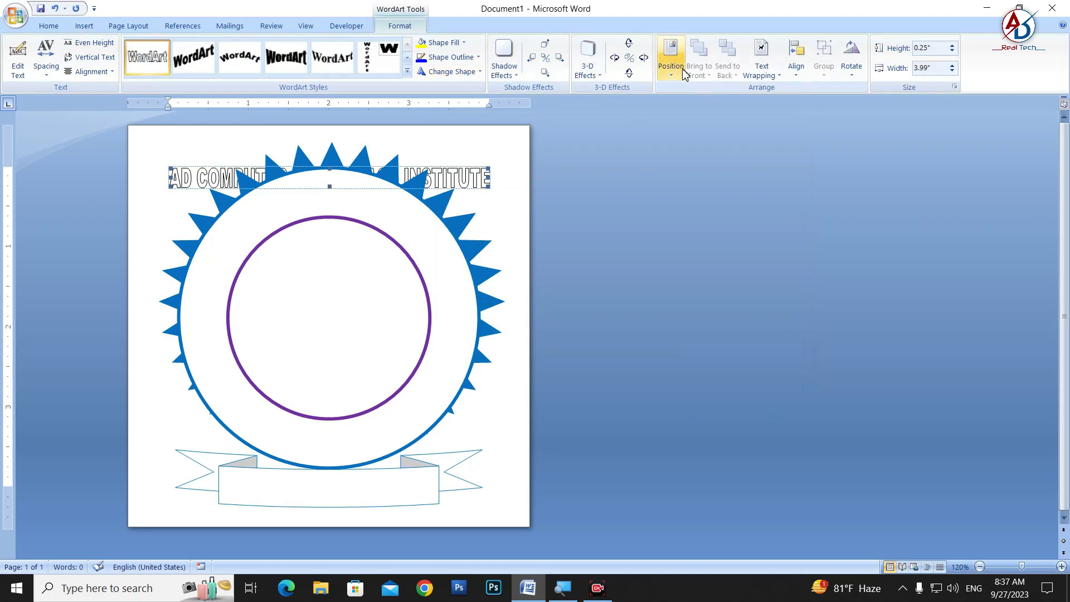
Set the WordArt to Behind Text wrapping and apply the Arch Up shape
left_click(762, 62)
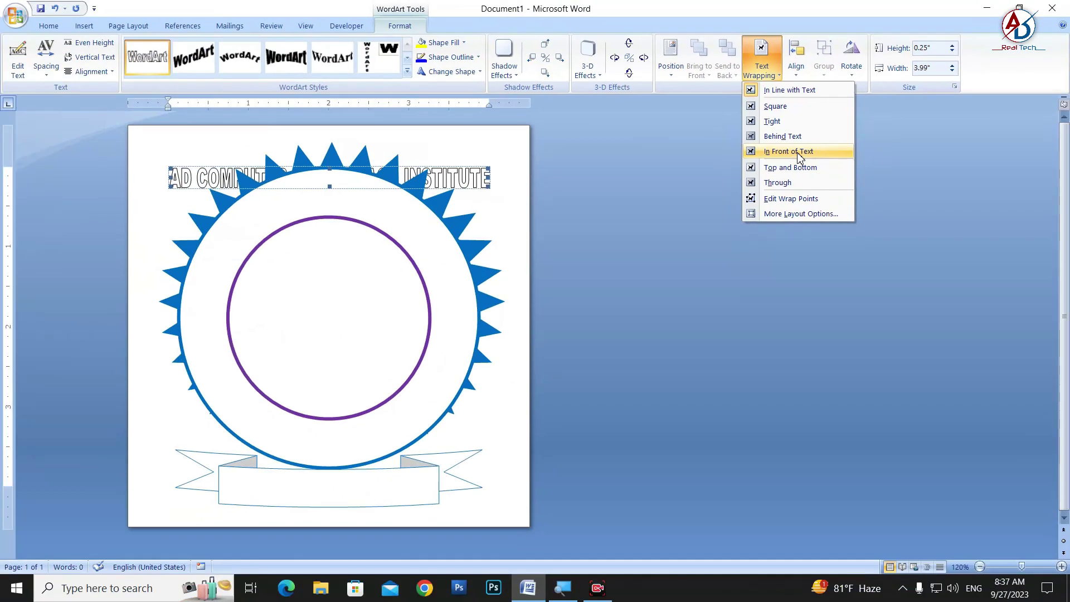
left_click(790, 202)
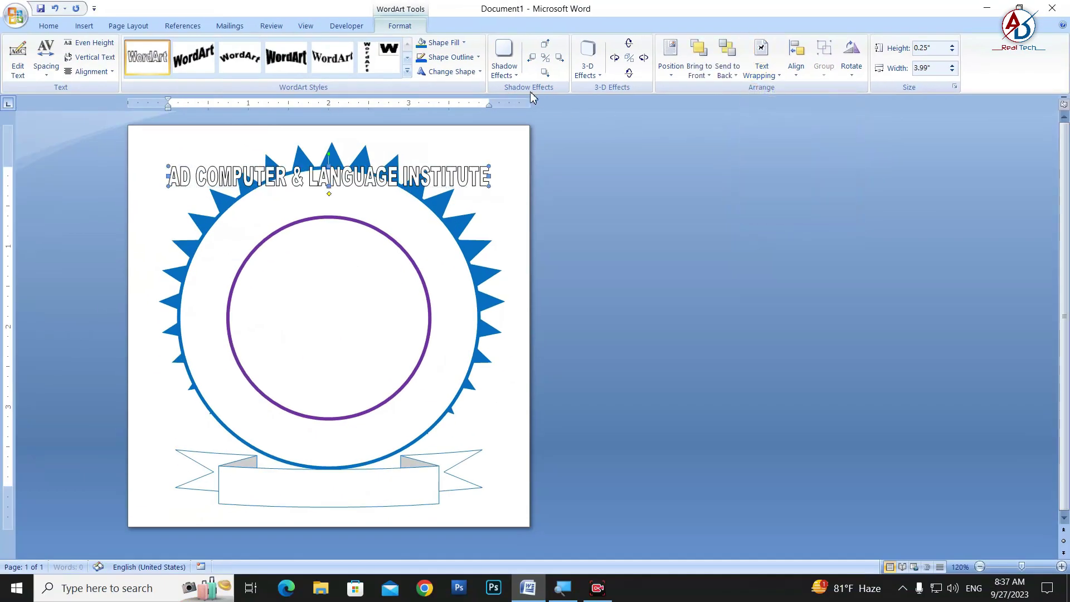
left_click(448, 71)
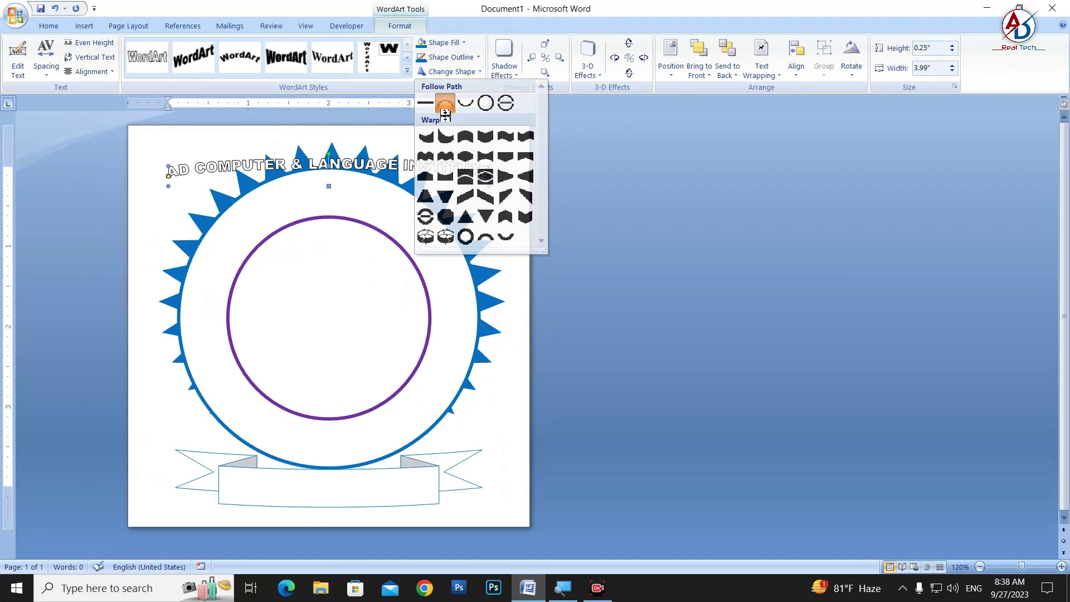
left_click(445, 105)
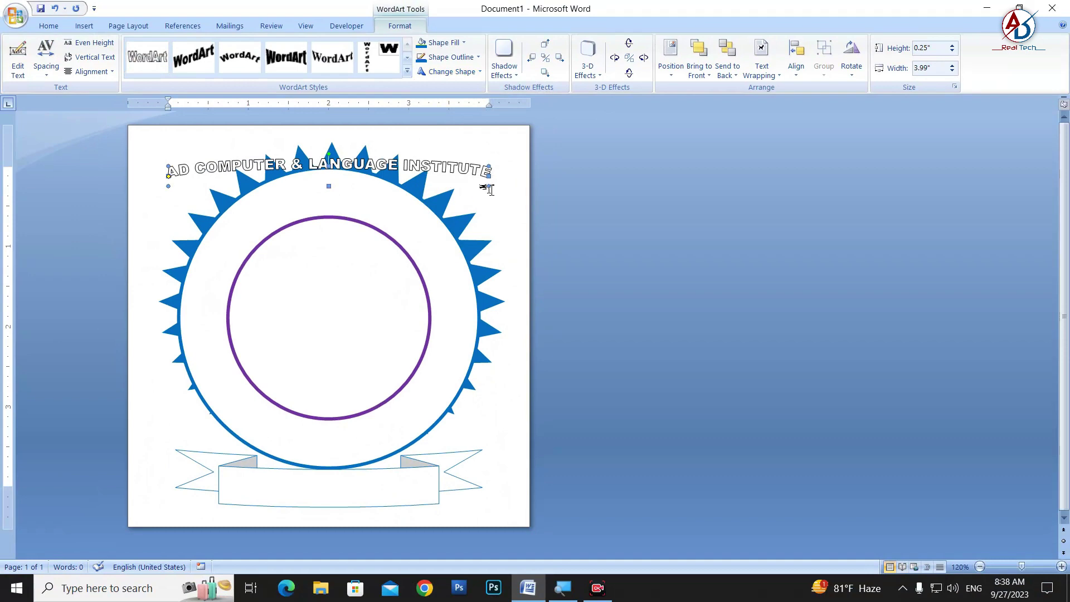
Enlarge the arched text and centre it inside the blue ring
left_click_drag(475, 228, 402, 387)
left_click_drag(376, 214, 424, 247)
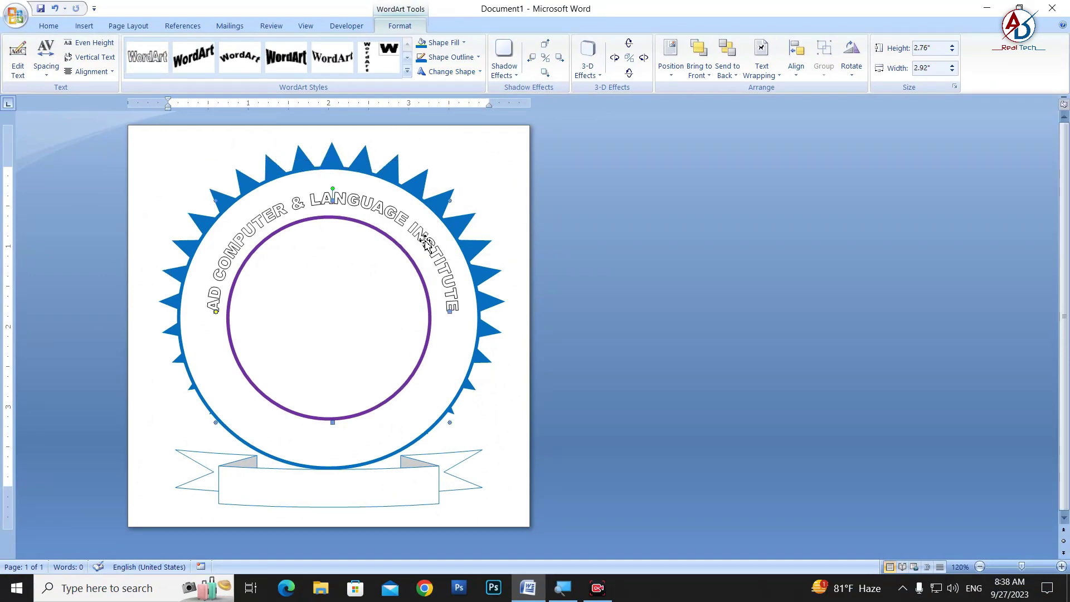
scroll(424, 246, "up", 6)
scroll(514, 290, "down", 4)
Enlarge the purple inner circle slightly around its centre
left_click(514, 295)
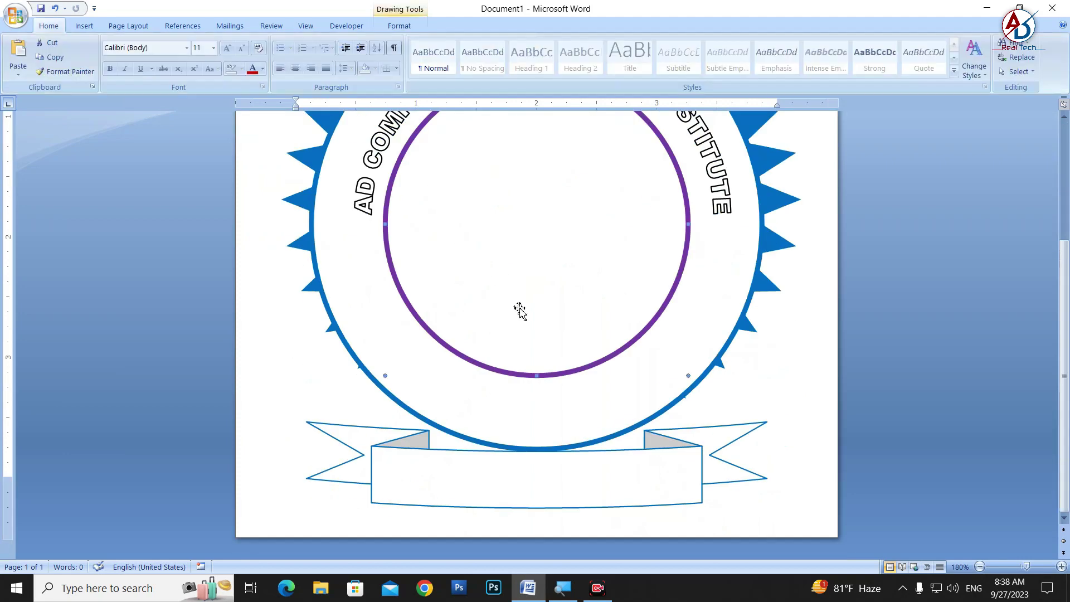
scroll(519, 308, "up", 4)
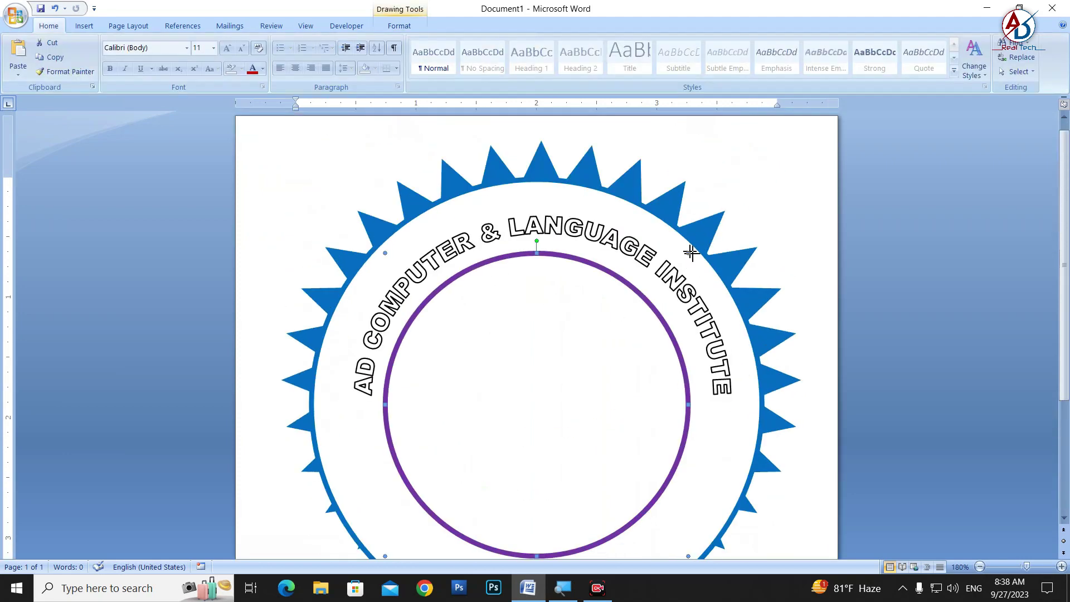
left_click_drag(691, 253, 699, 245)
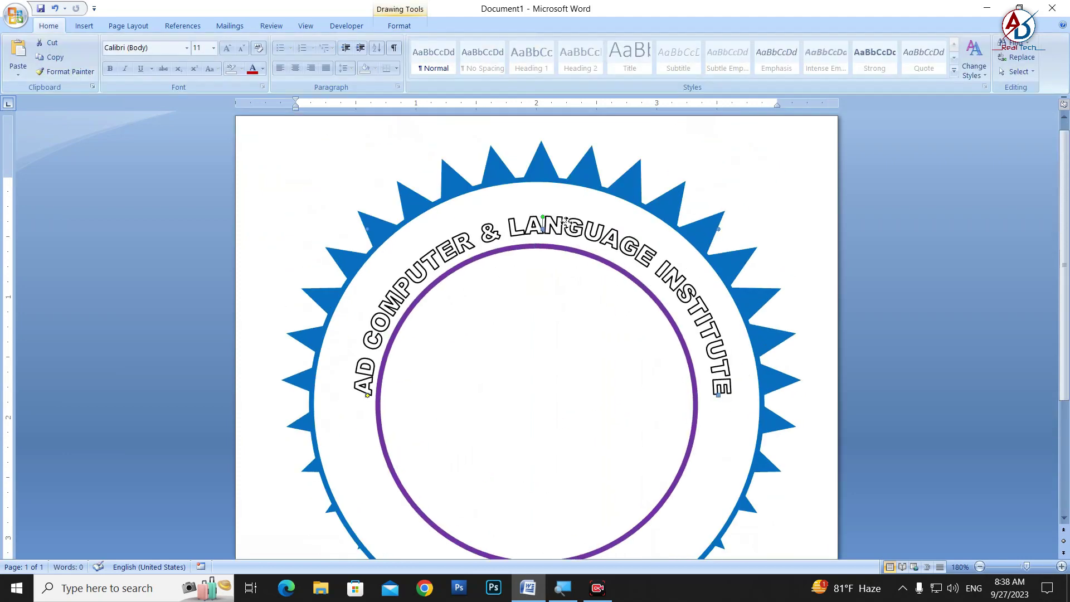
Resize and reposition the arched name so it wraps further around the ring
left_click_drag(574, 237, 564, 225)
scroll(654, 282, "down", 4)
scroll(654, 282, "down", 1)
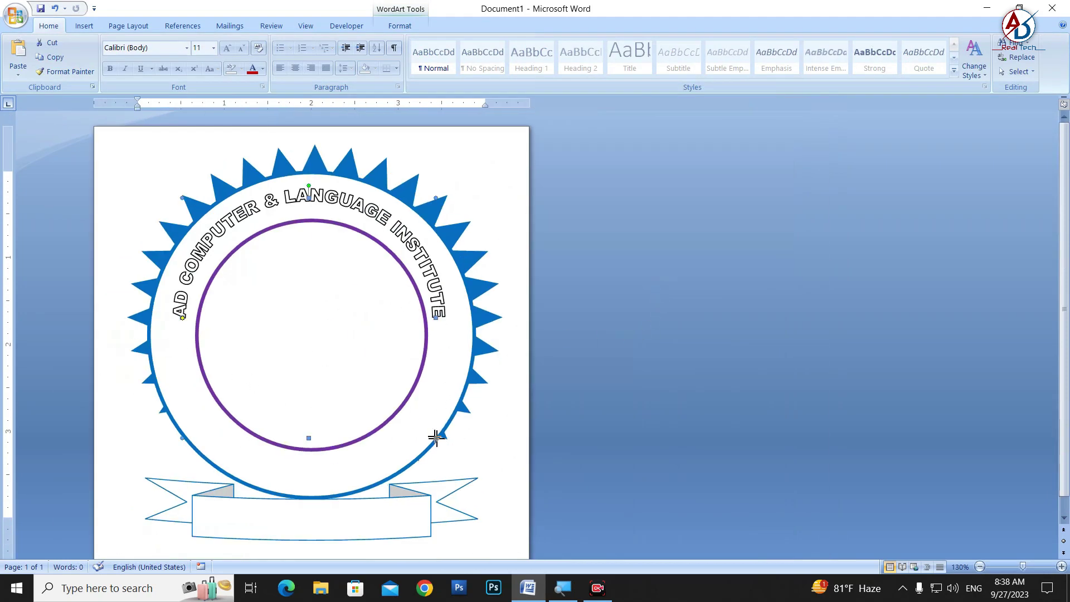
left_click_drag(436, 437, 461, 462)
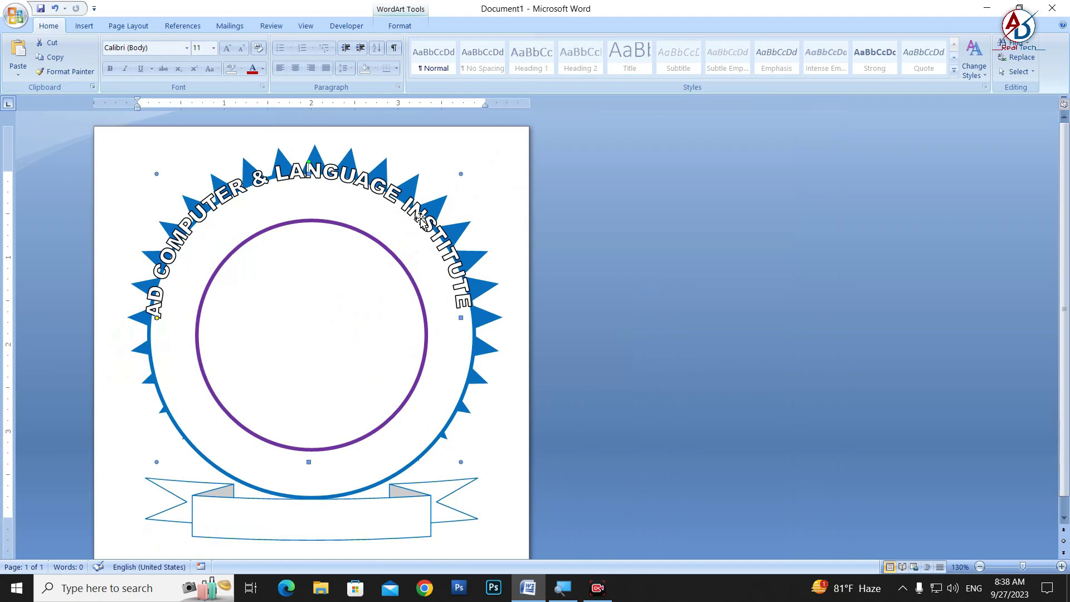
left_click_drag(422, 221, 421, 245)
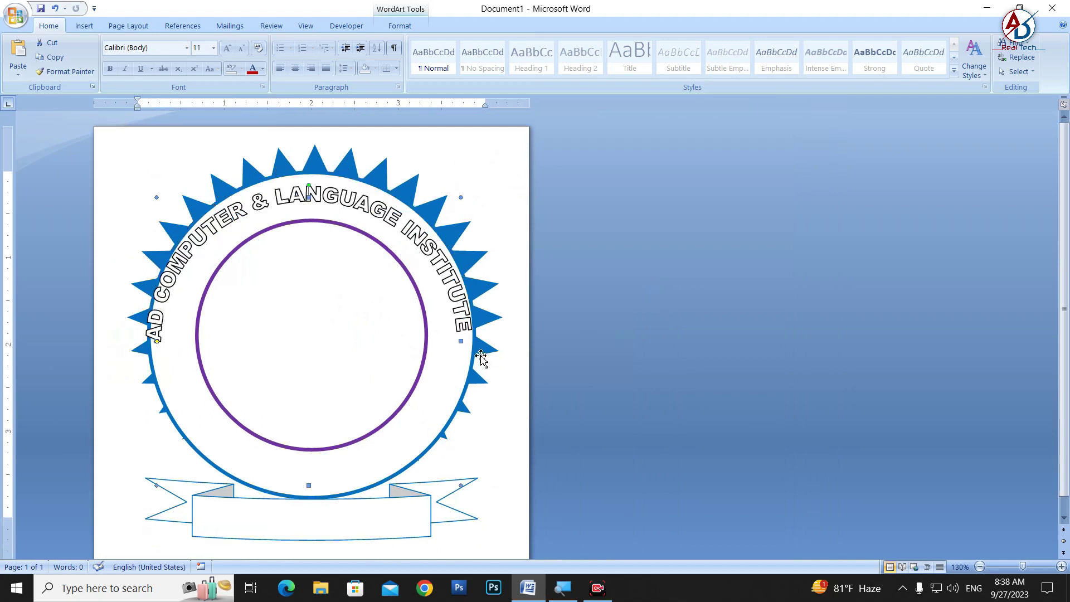
left_click_drag(442, 343, 439, 342)
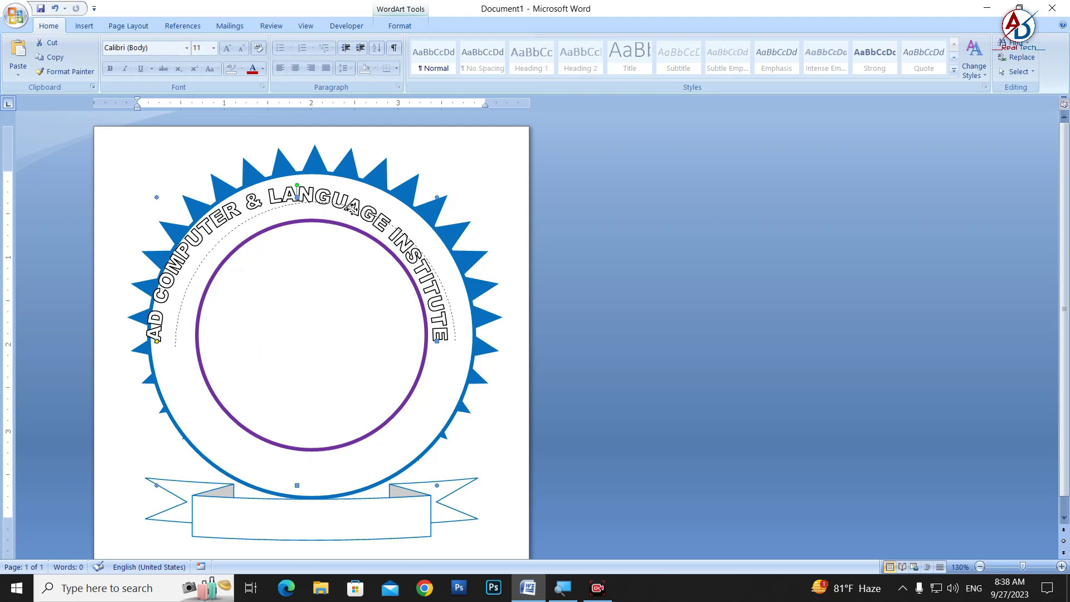
mouse_move(340, 207)
left_mouse_down()
mouse_move(359, 211)
mouse_move(350, 213)
left_mouse_up()
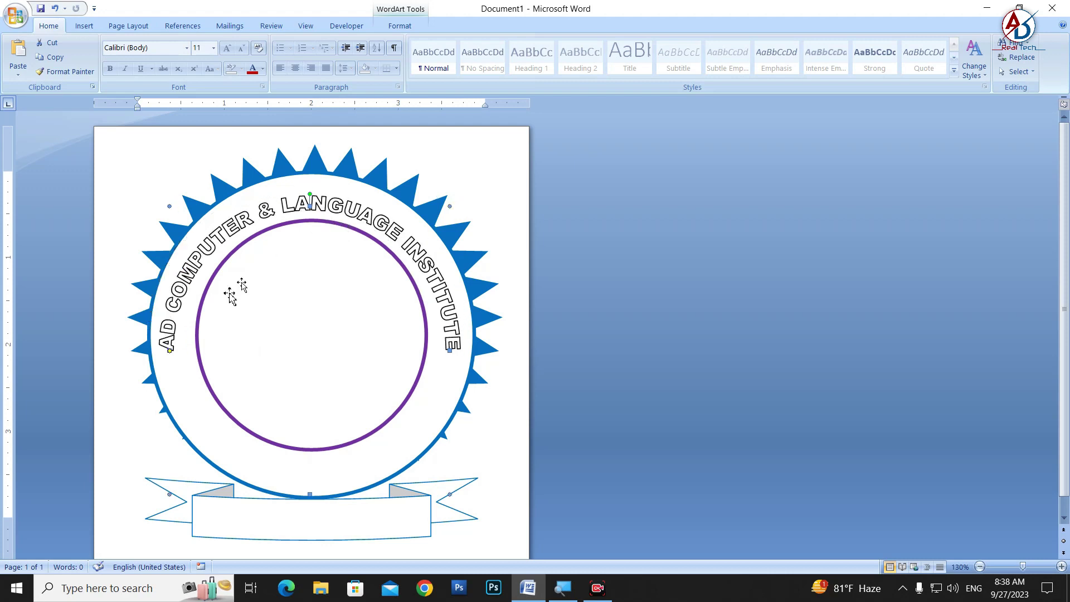
left_click_drag(170, 350, 220, 460)
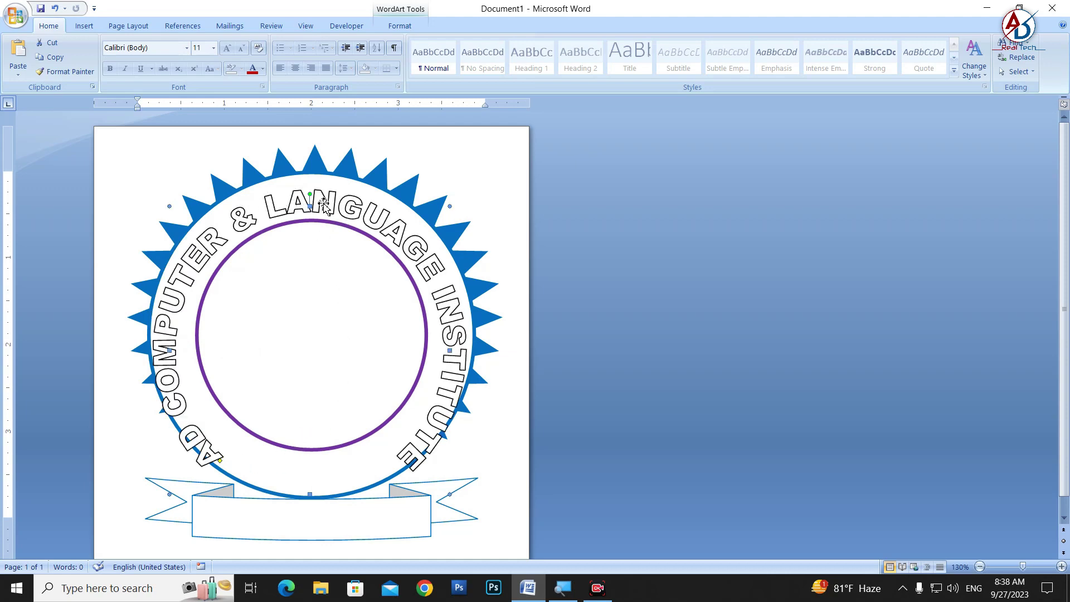
Shrink the arched text slightly and re-spread it down both sides of the ring
scroll(370, 258, "down", 5, "ctrl")
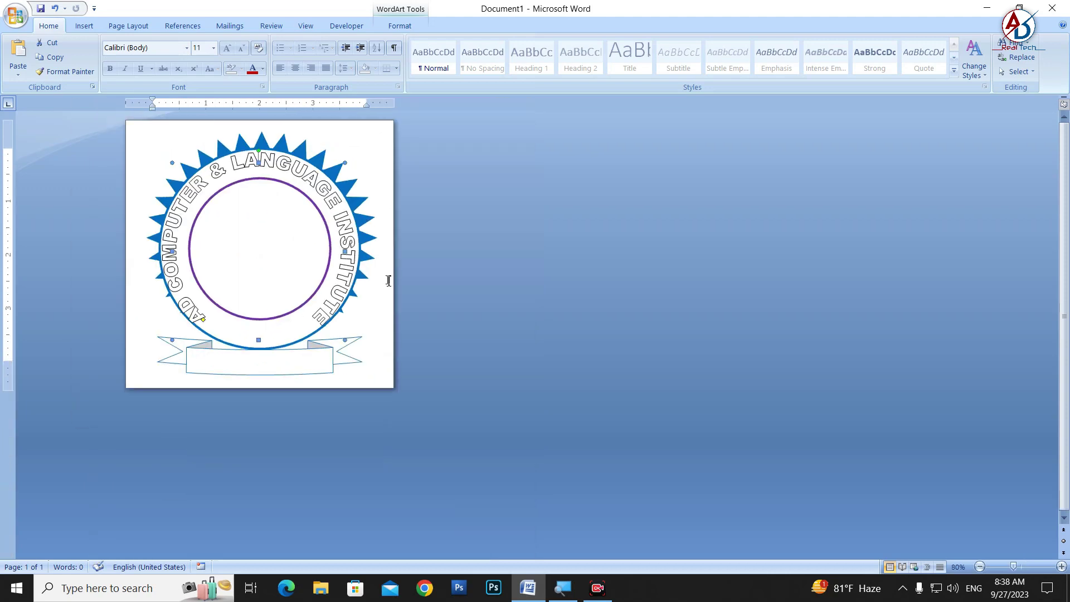
scroll(388, 281, "up", 2, "ctrl")
scroll(388, 281, "up", 2, "ctrl")
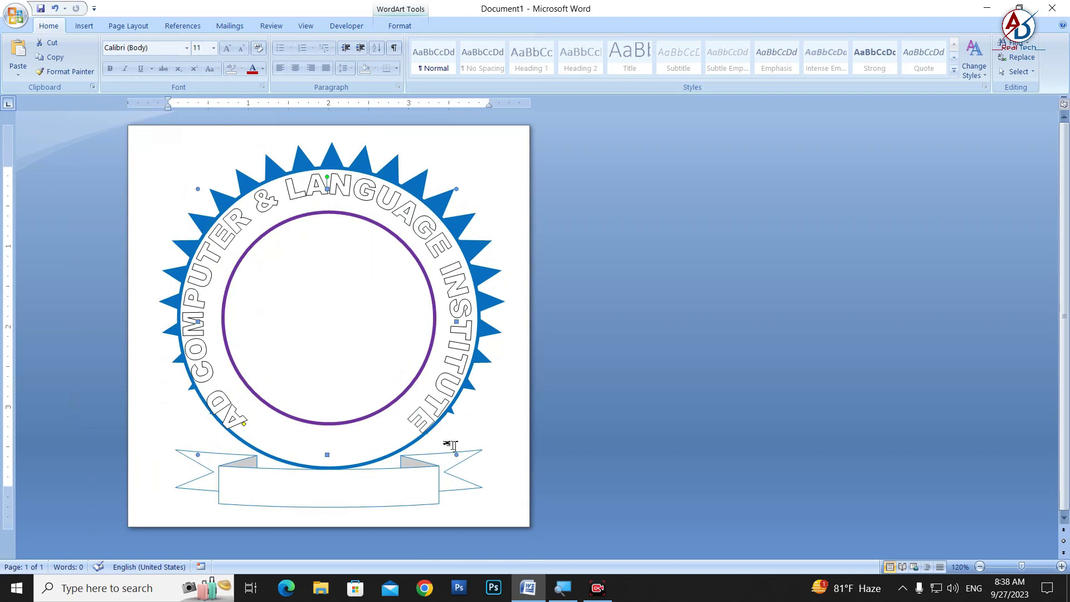
left_click_drag(456, 456, 449, 444)
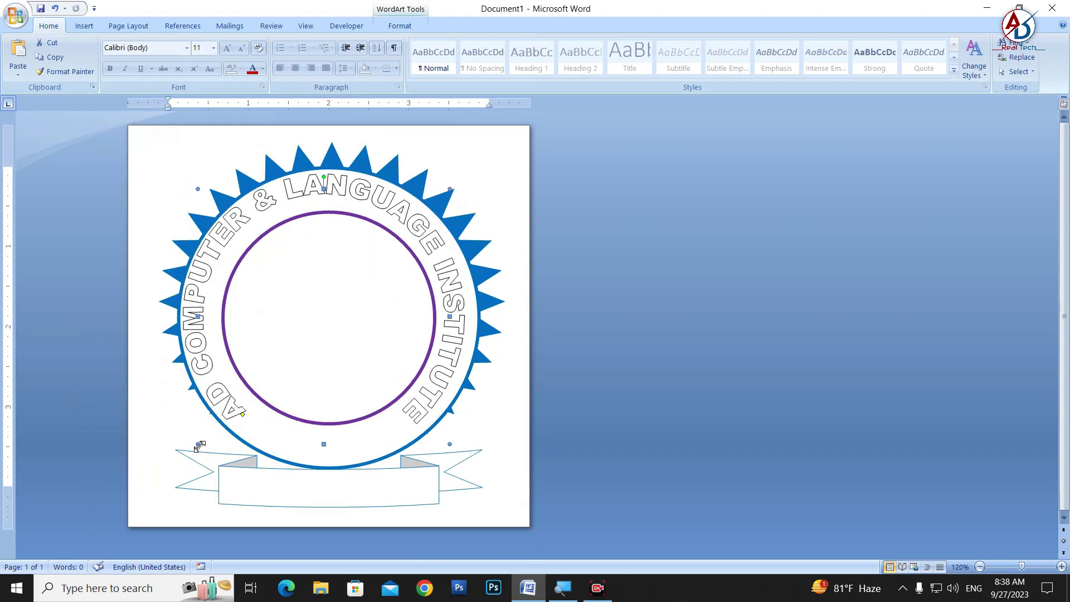
left_click_drag(202, 441, 209, 434)
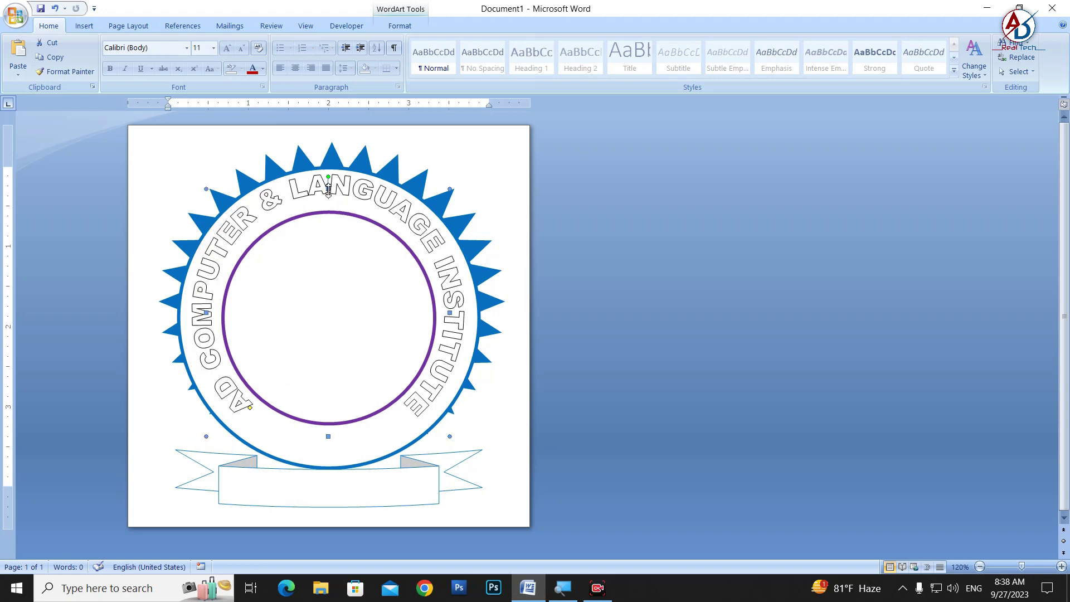
mouse_move(328, 189)
left_mouse_down()
mouse_move(328, 199)
mouse_move(342, 195)
left_mouse_up()
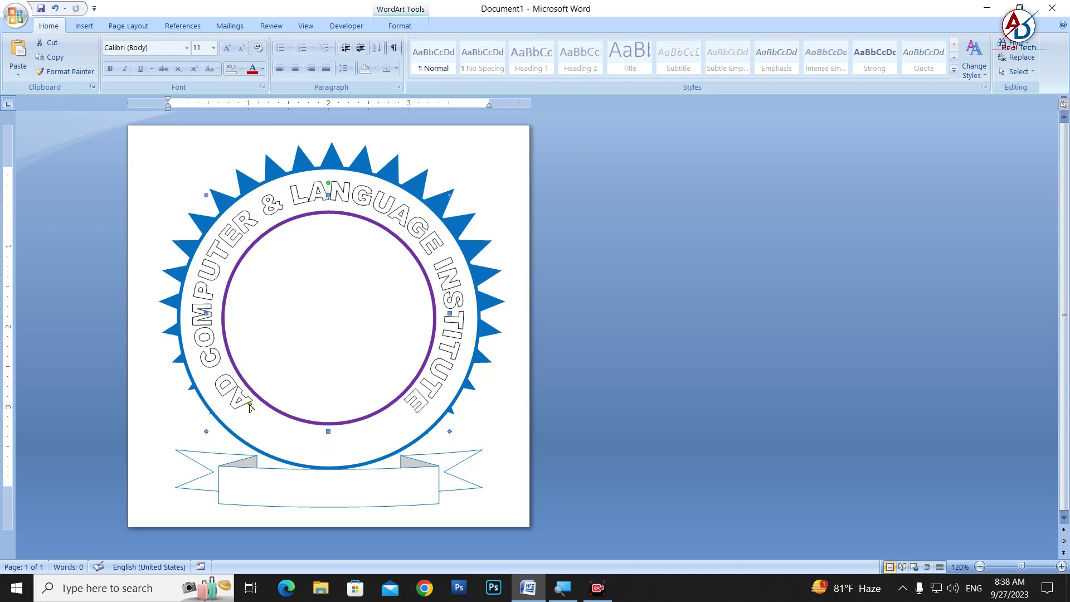
left_click_drag(249, 405, 234, 389)
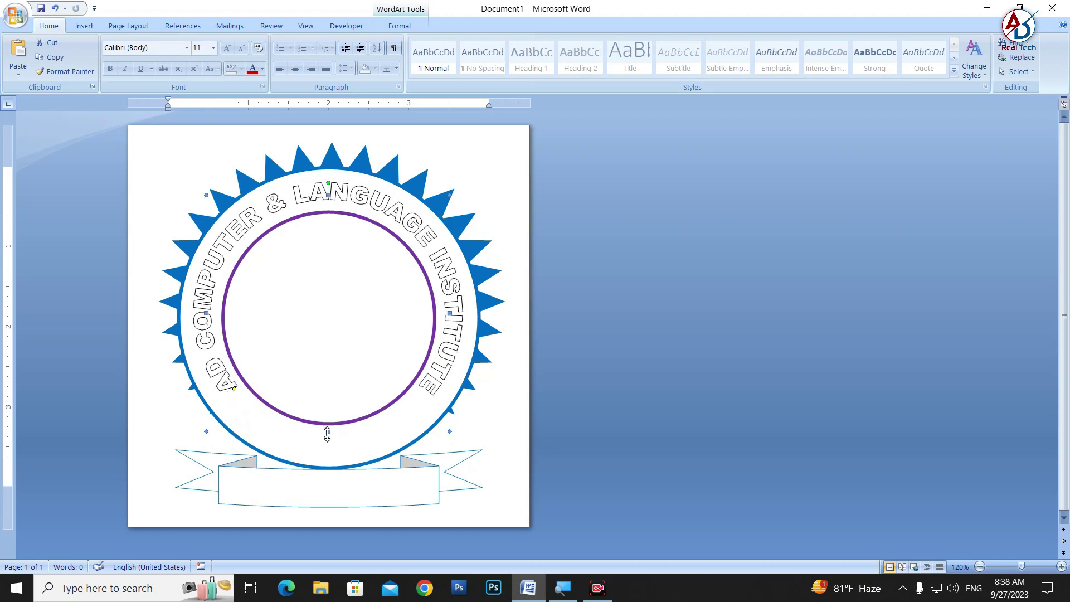
left_click_drag(328, 432, 328, 445)
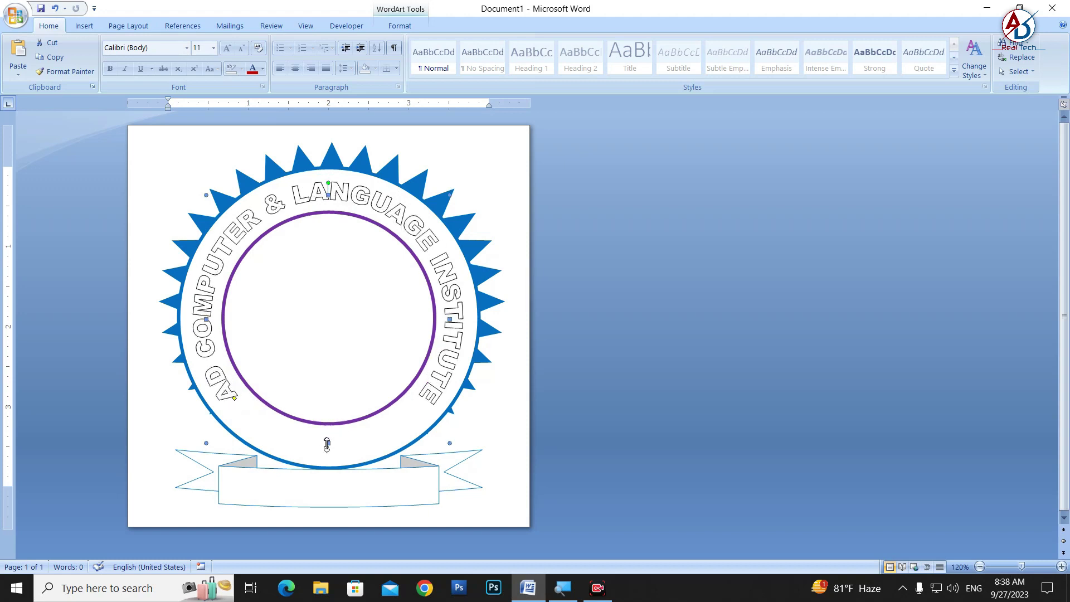
scroll(399, 400, "up", 1)
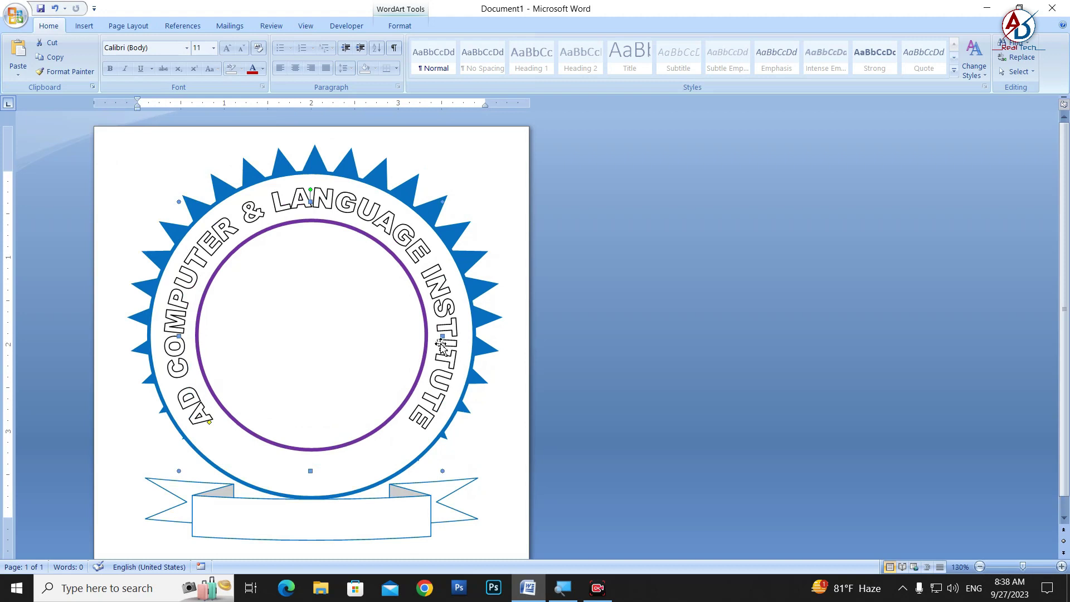
left_click_drag(446, 335, 449, 334)
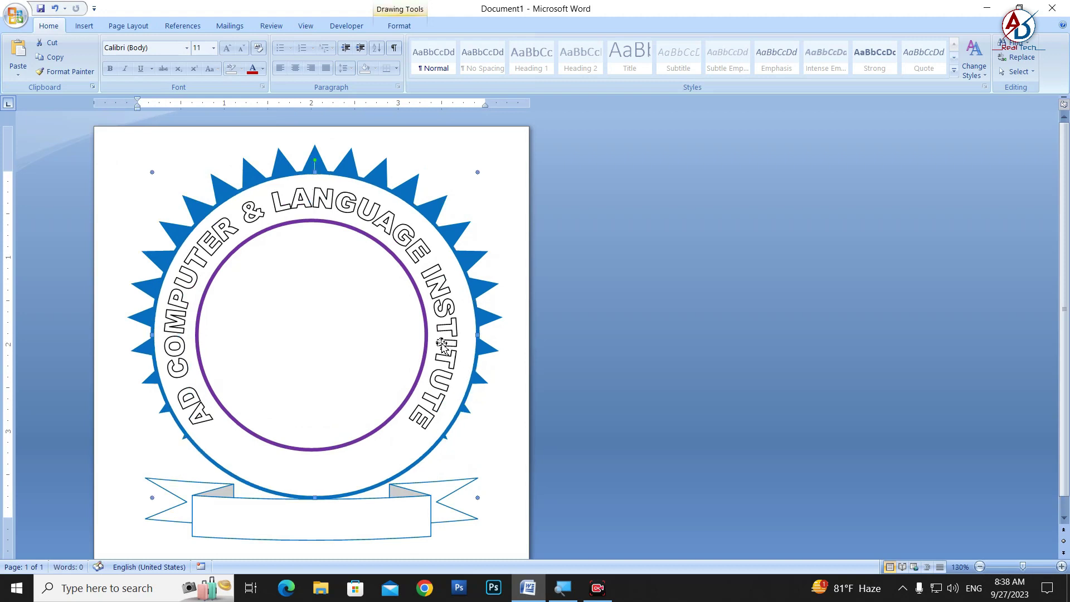
Undo the accidental ring nudge and fine-tune how far the arched name wraps
key("ctrl+z")
left_click(441, 337)
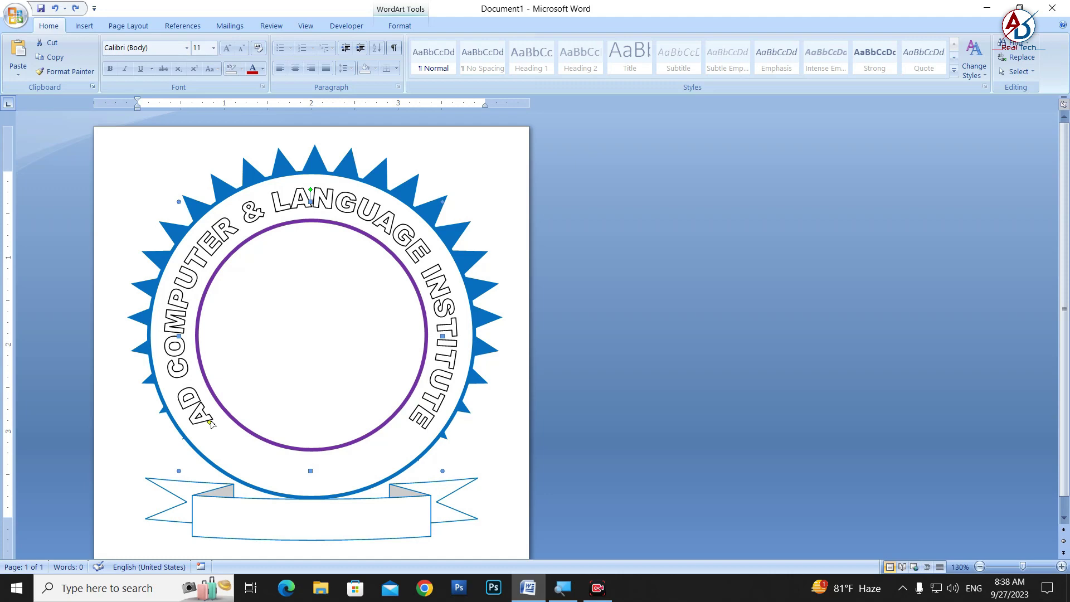
left_click_drag(210, 424, 205, 417)
scroll(461, 326, "up", 3, "ctrl")
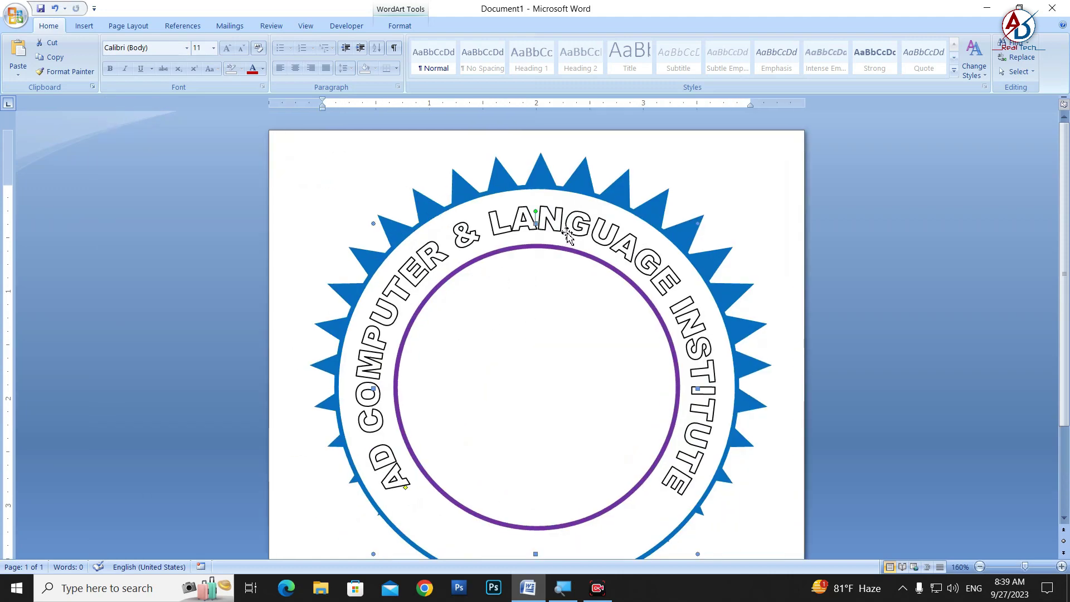
scroll(479, 278, "down", 3)
scroll(480, 287, "up", 2)
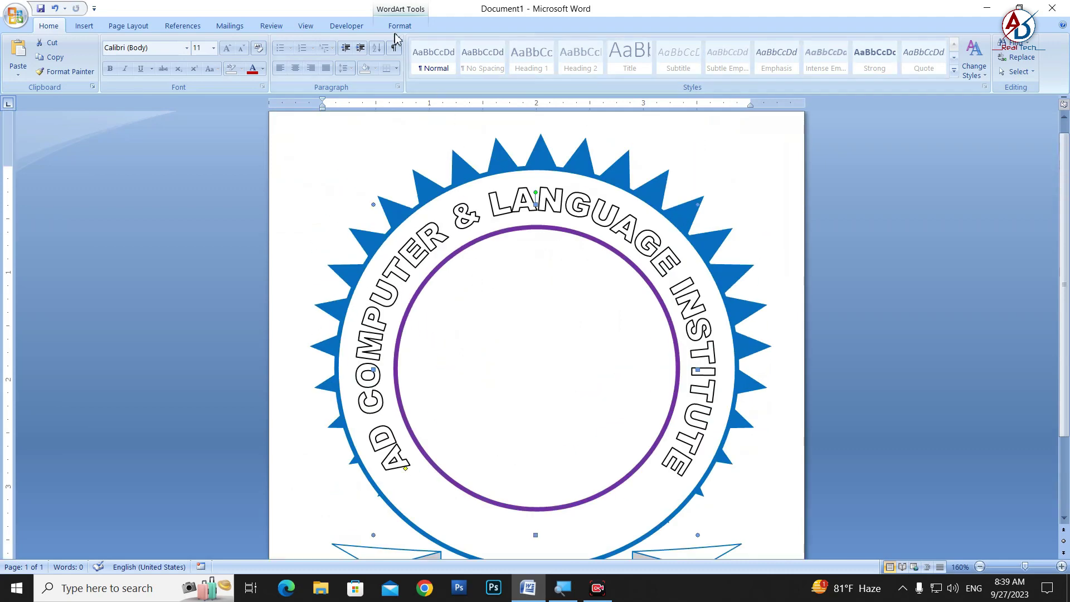
Fill the arched institute name's letters with solid blue
left_click(399, 26)
left_click(423, 43)
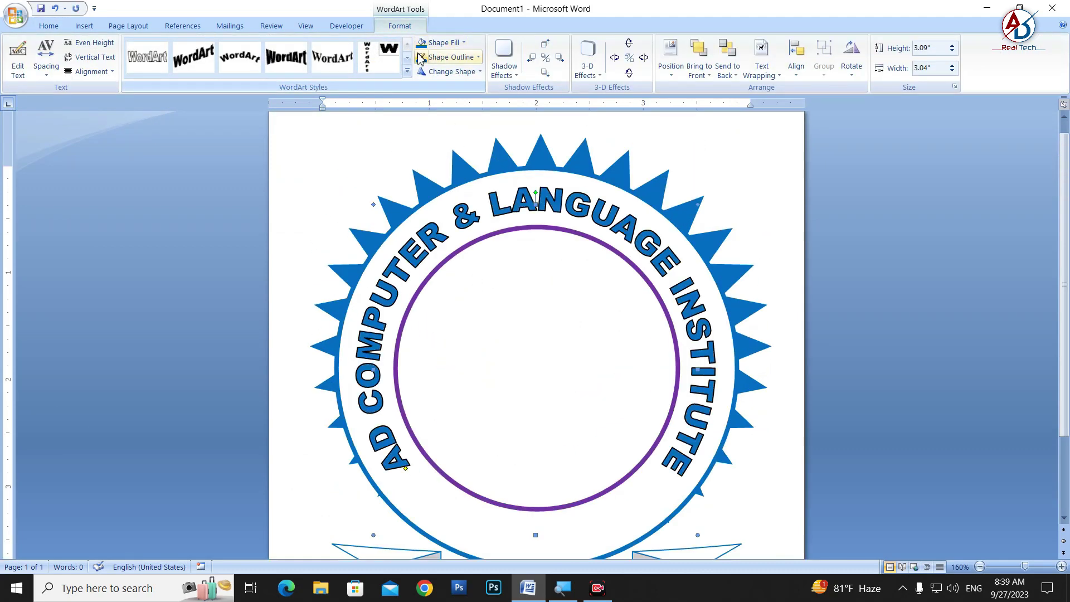
left_click(810, 293)
scroll(727, 326, "down", 4)
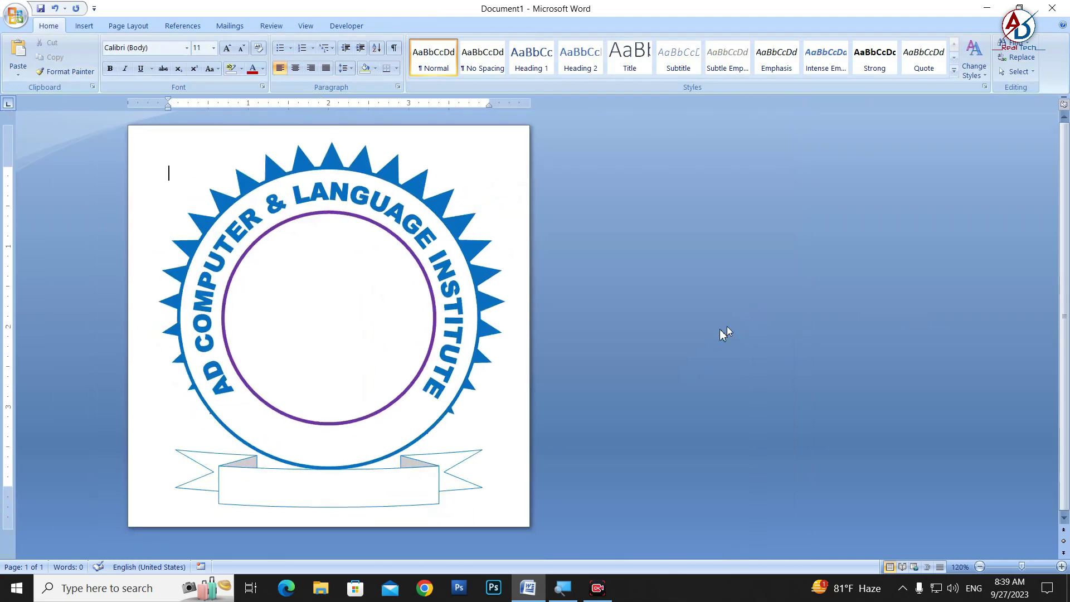
scroll(538, 360, "down", 4)
scroll(538, 360, "up", 5)
scroll(533, 351, "up", 2)
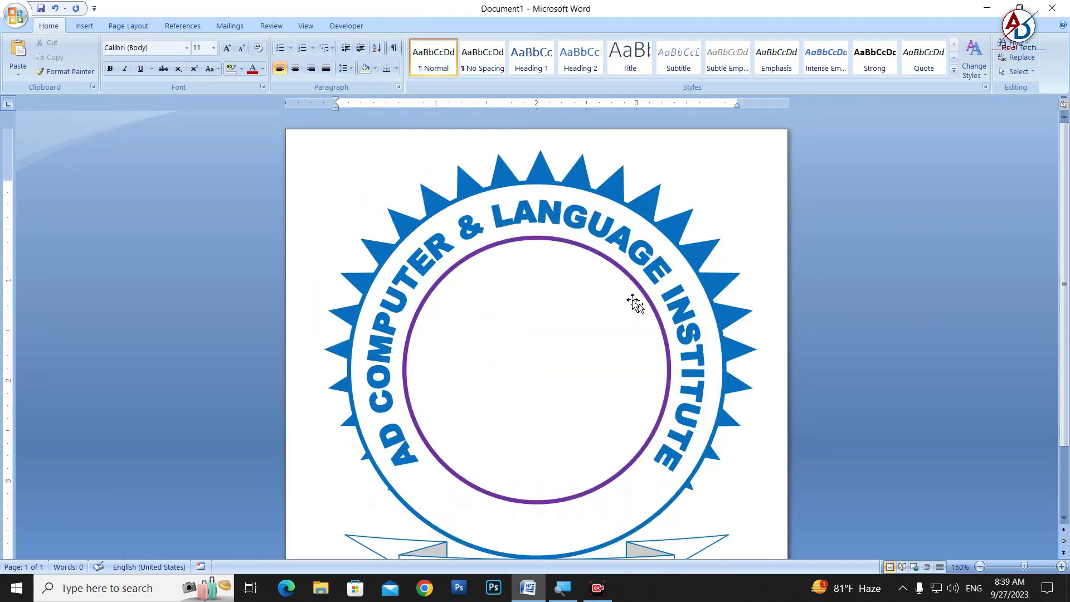
left_click(623, 243)
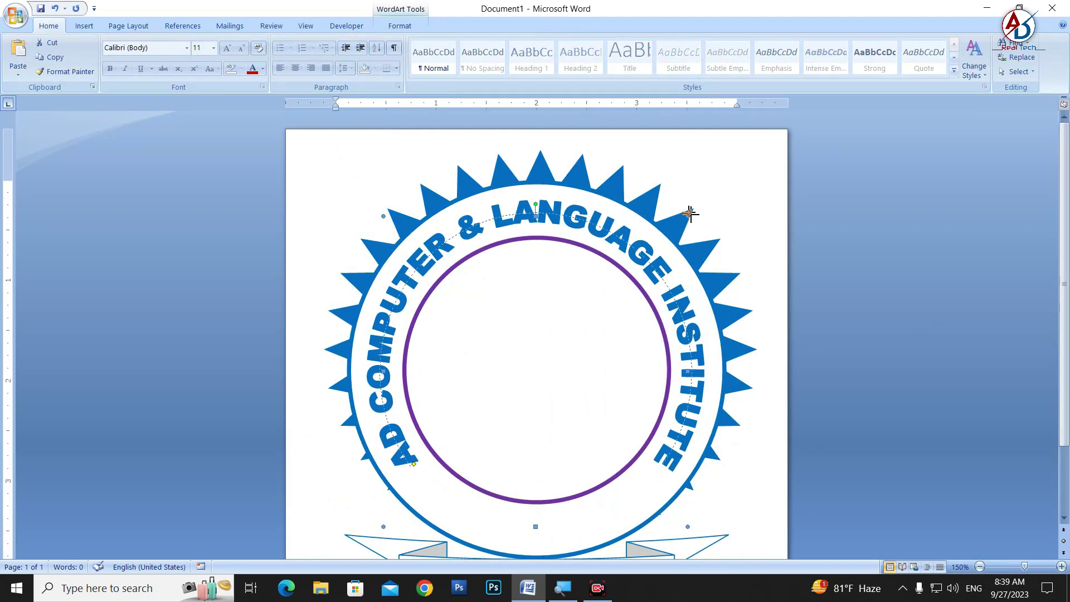
Resize the arched institute name, raising its bottom edge and lowering its top edge inside the ring
scroll(605, 333, "down", 1)
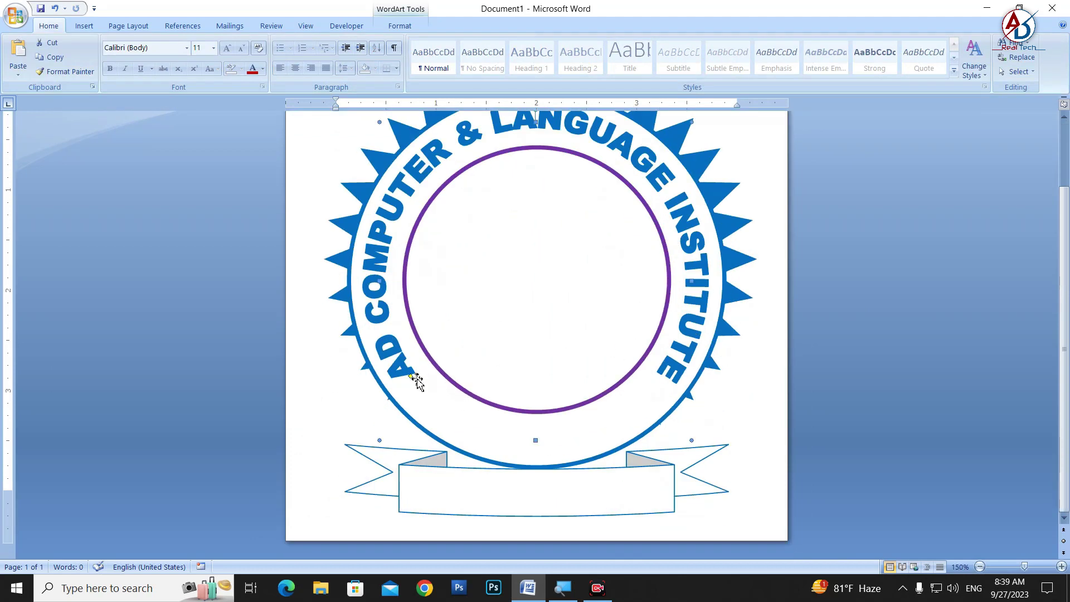
left_click_drag(410, 379, 422, 390)
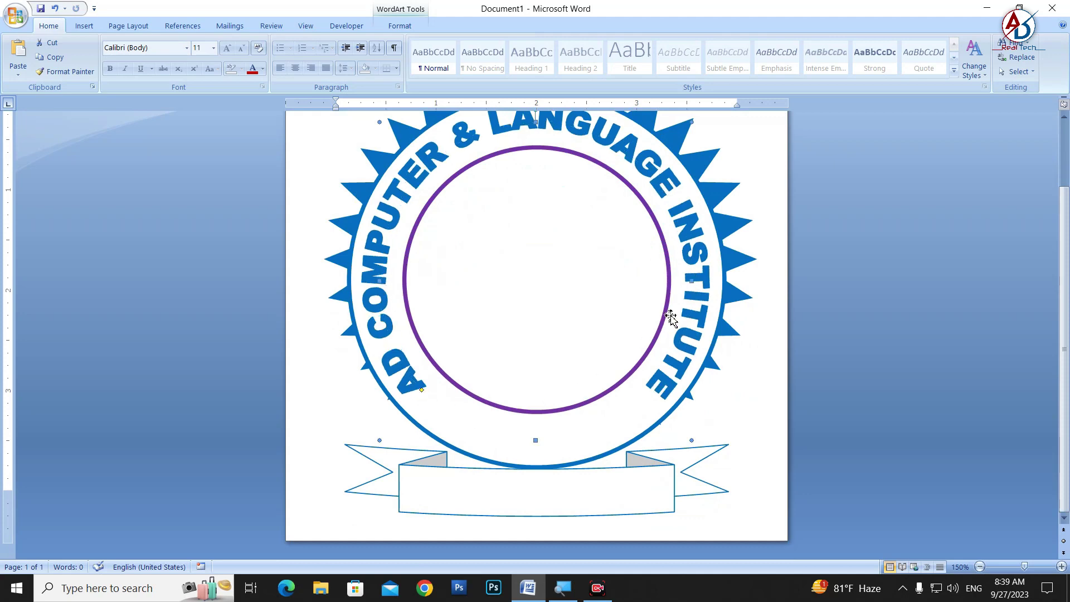
scroll(652, 337, "up", 1)
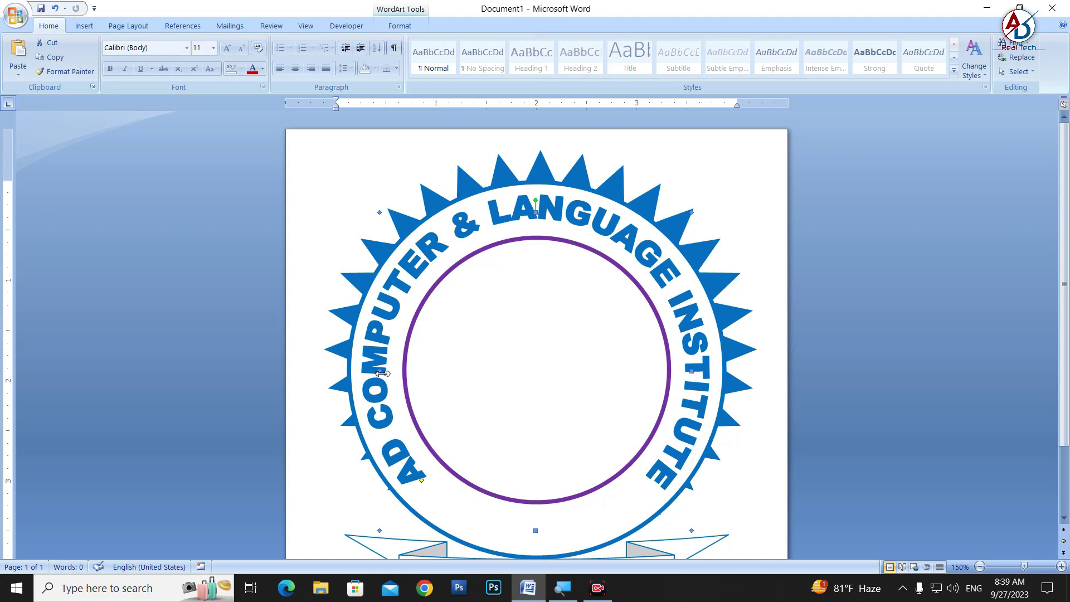
left_click_drag(385, 374, 386, 375)
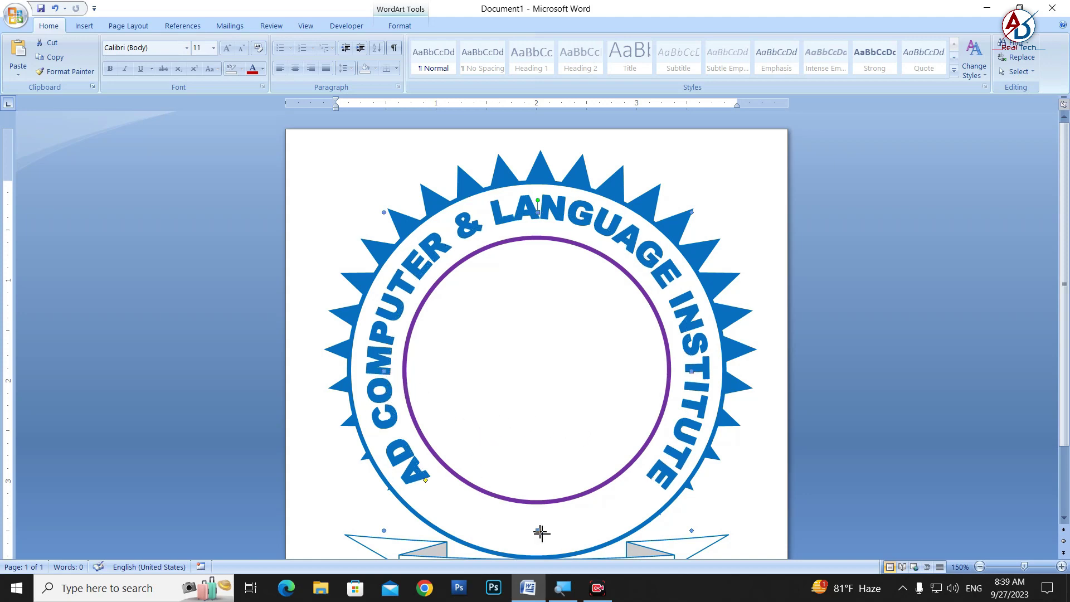
left_click_drag(539, 532, 539, 524)
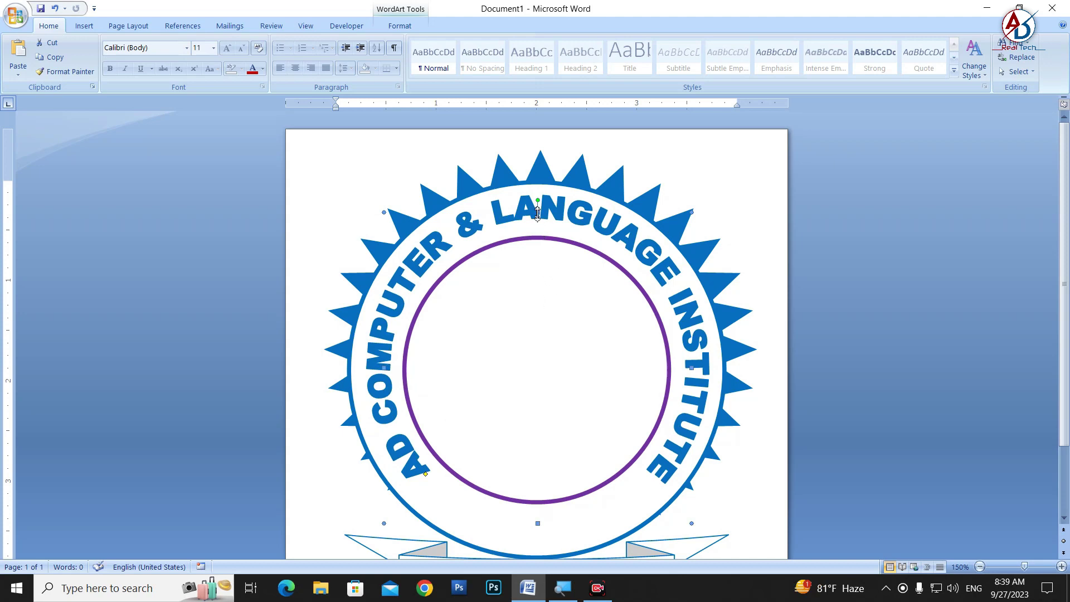
left_click_drag(538, 212, 538, 217)
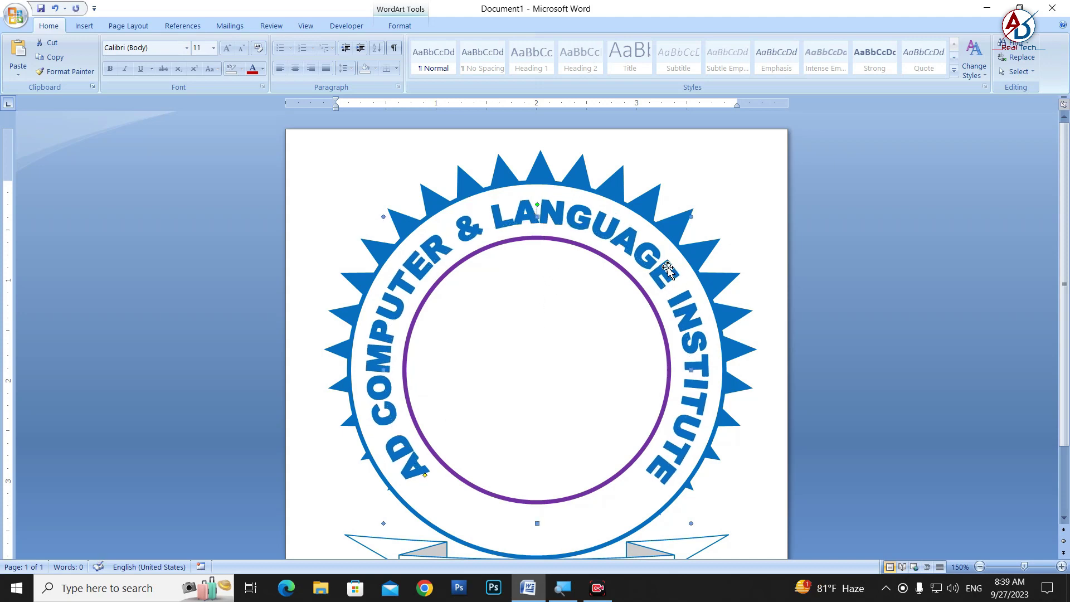
scroll(643, 316, "down", 6)
scroll(641, 317, "down", 2)
scroll(639, 323, "up", 6)
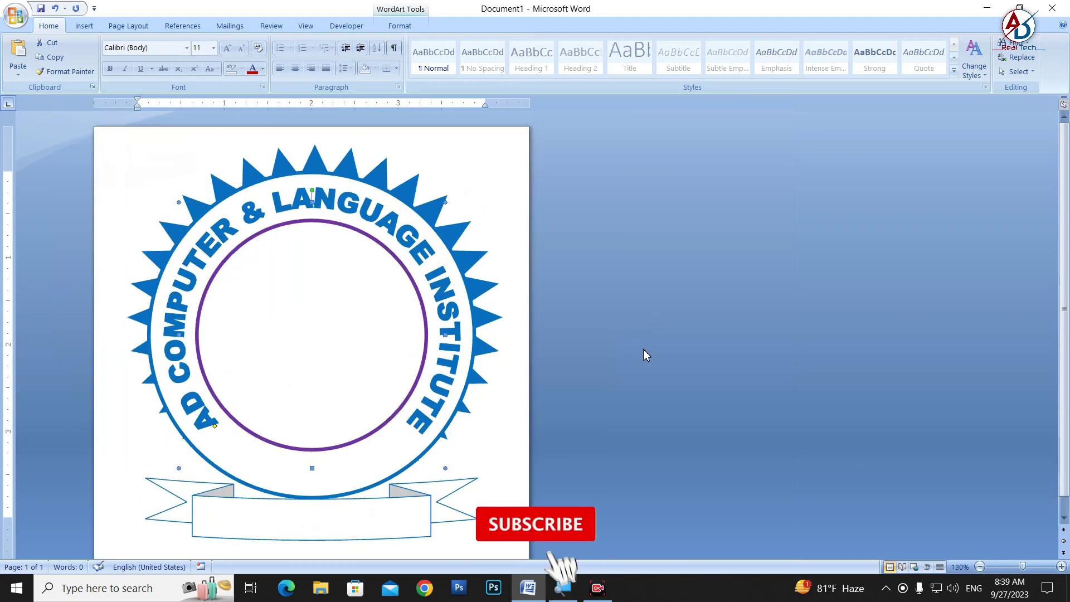
scroll(780, 384, "up", 4)
scroll(425, 390, "down", 3)
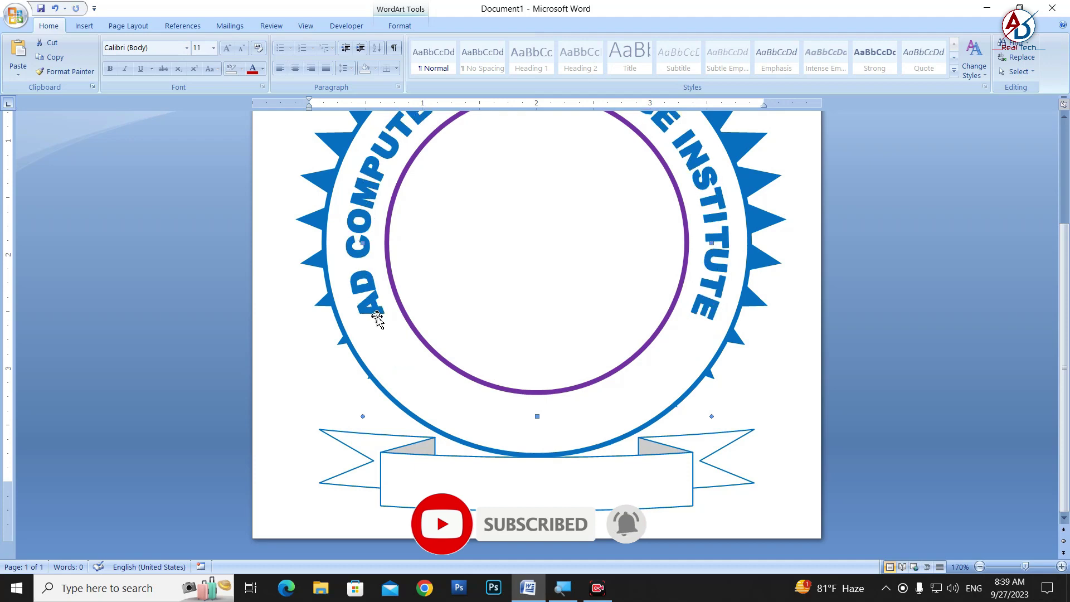
scroll(440, 318, "up", 3)
scroll(576, 351, "down", 5)
scroll(576, 363, "up", 1)
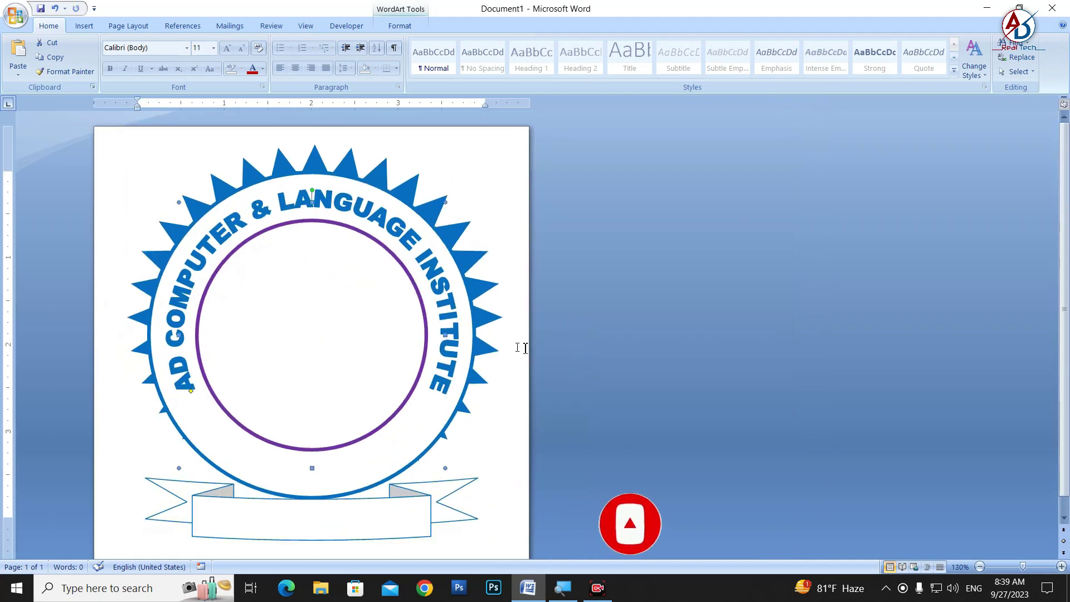
scroll(479, 309, "up", 1)
scroll(630, 339, "down", 1)
scroll(630, 339, "up", 1)
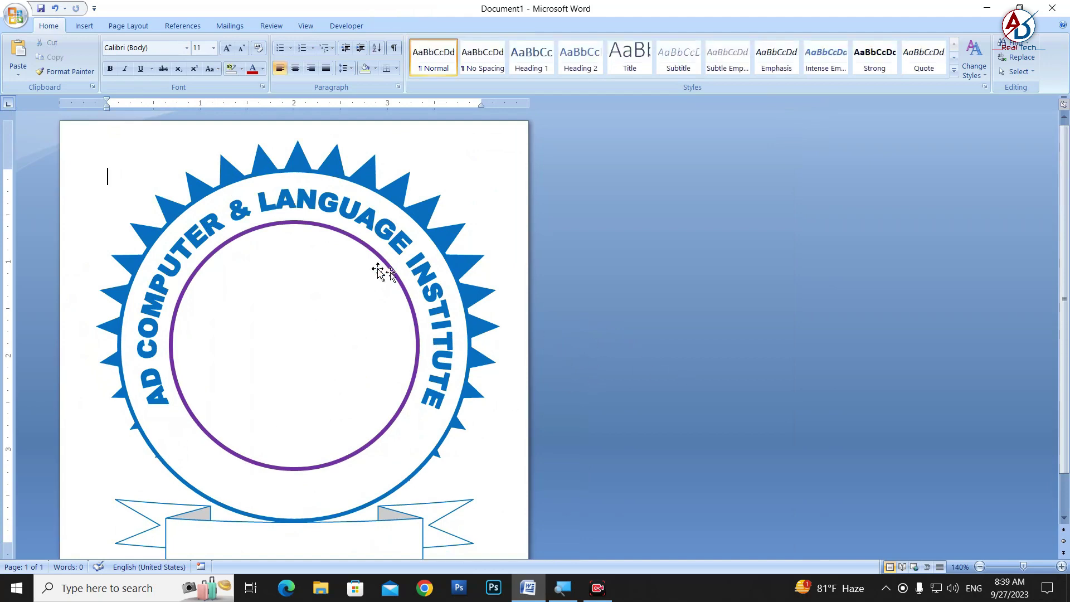
Remove the outline from the arched institute name
left_click(409, 26)
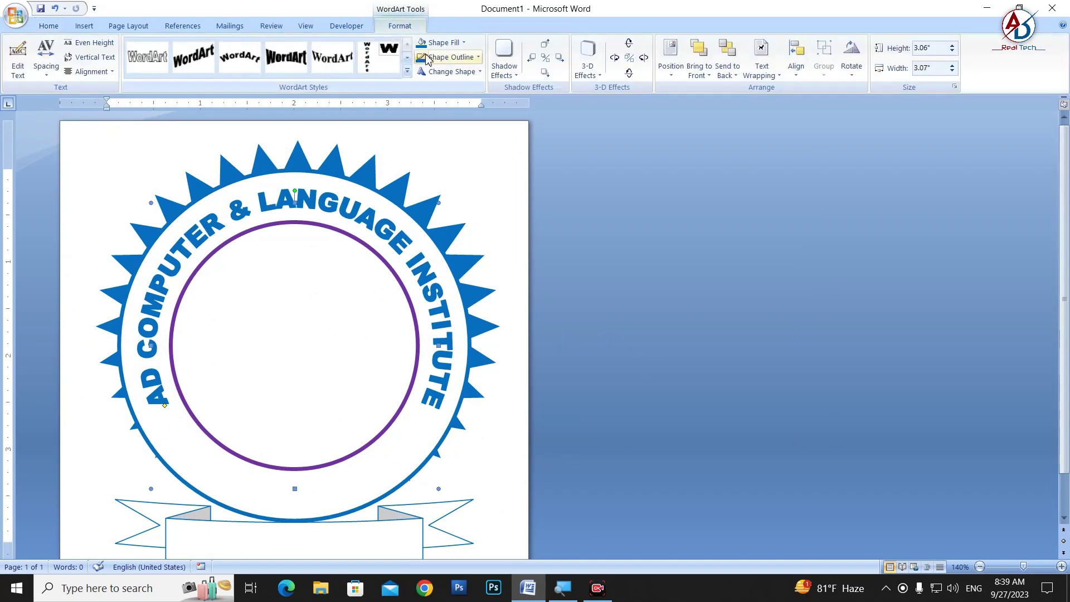
left_click(452, 57)
left_click(461, 174)
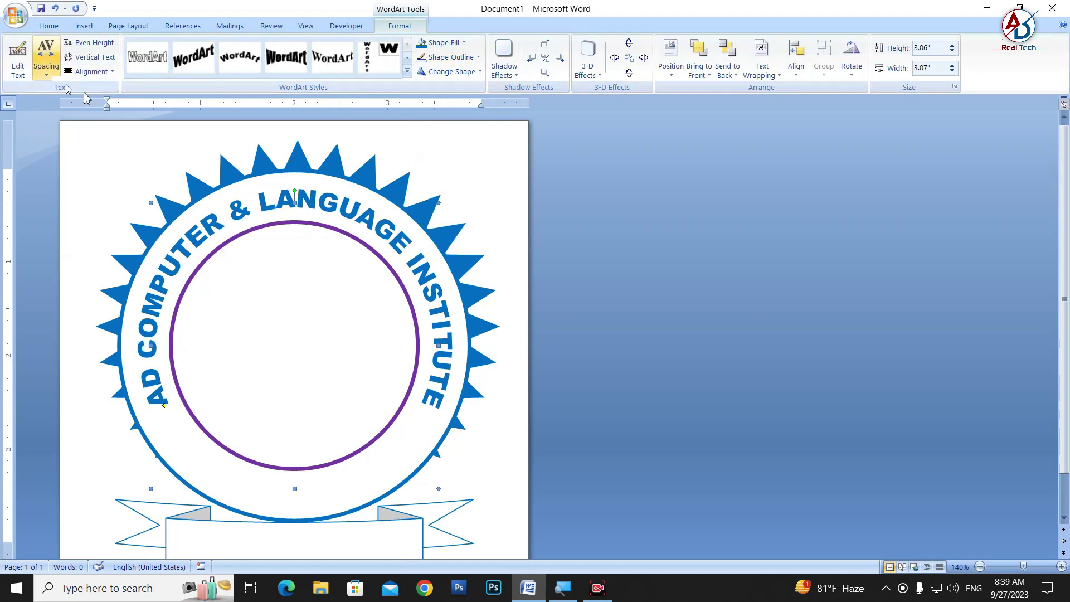
left_click(672, 201)
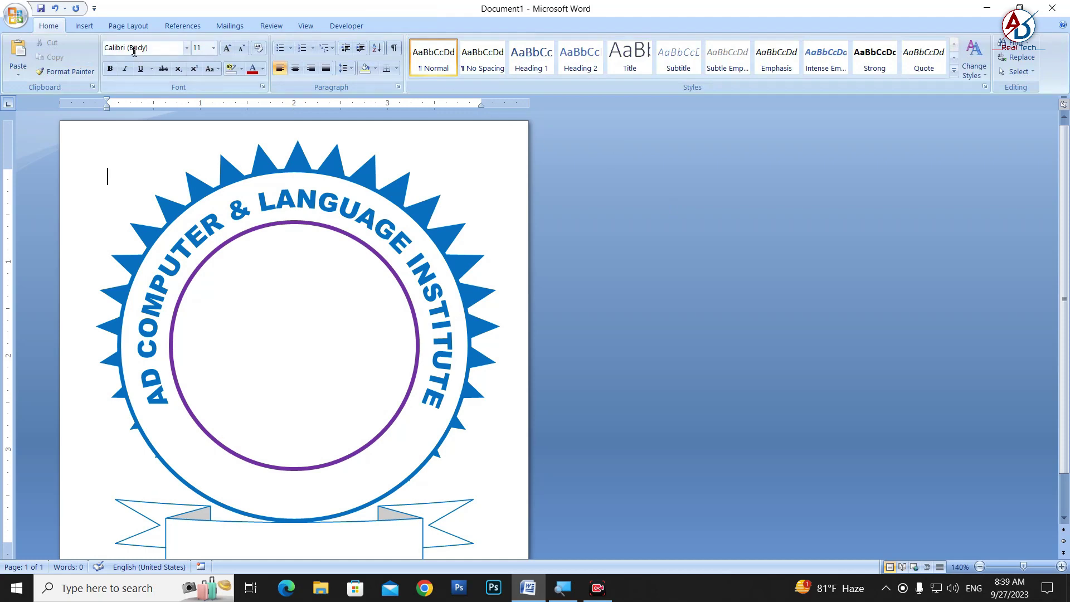
Insert plain WordArt 'Birtamode-3, Jhapa', floated in front of text and shaped Arch Down
left_click(83, 25)
left_click(574, 56)
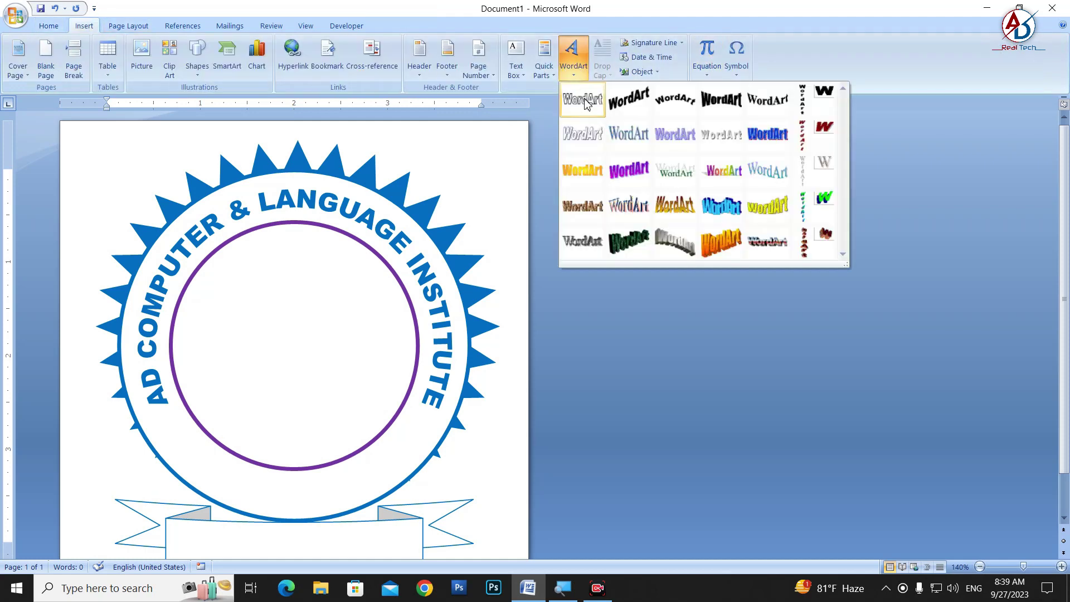
left_click(586, 104)
type("B")
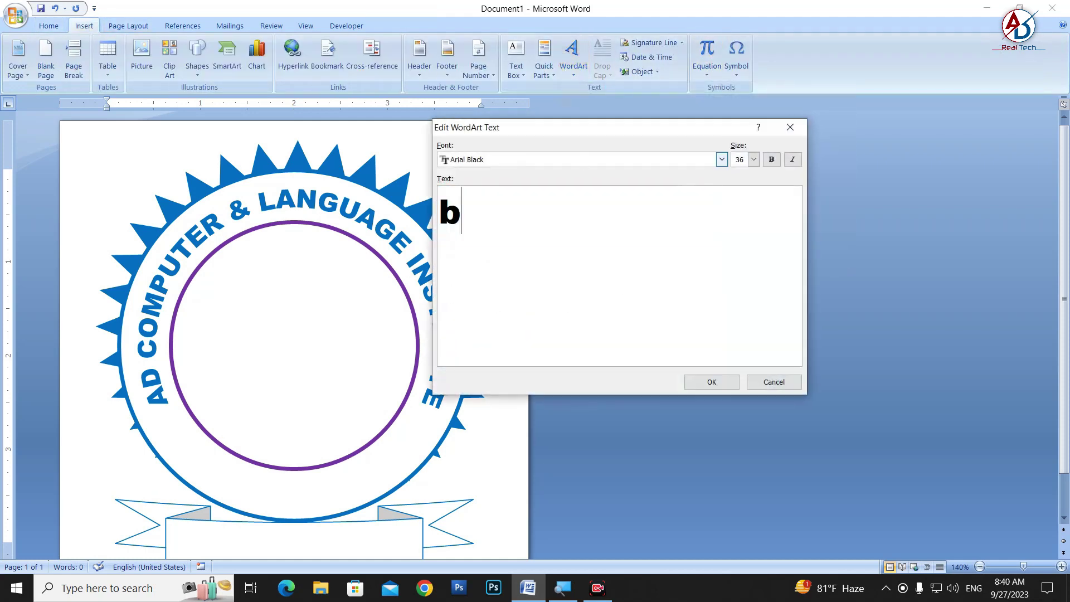
type("irtamode-3, Jhapa")
left_click(709, 384)
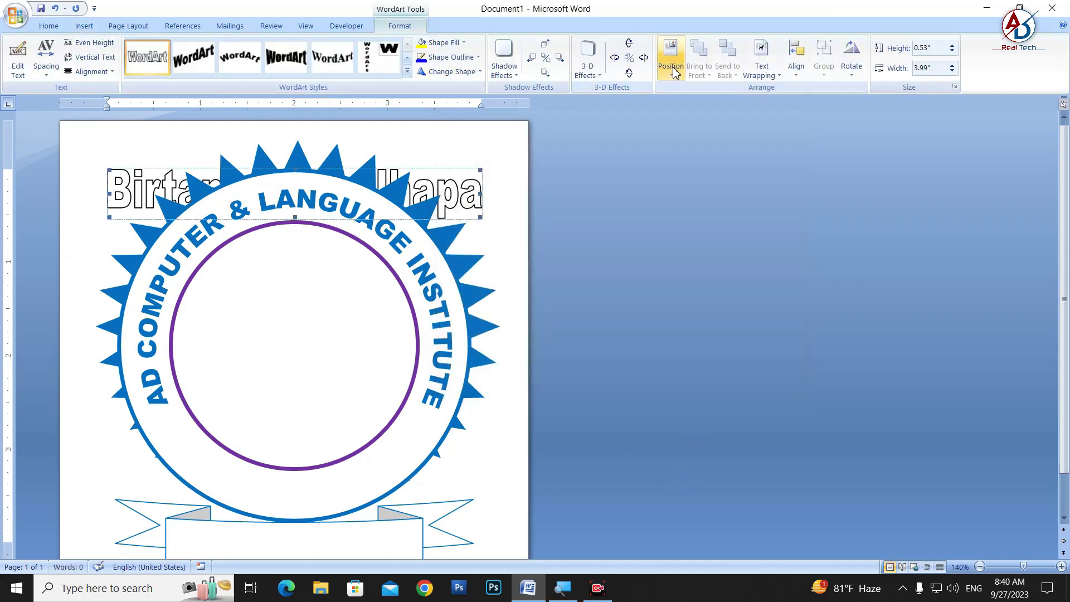
left_click(762, 61)
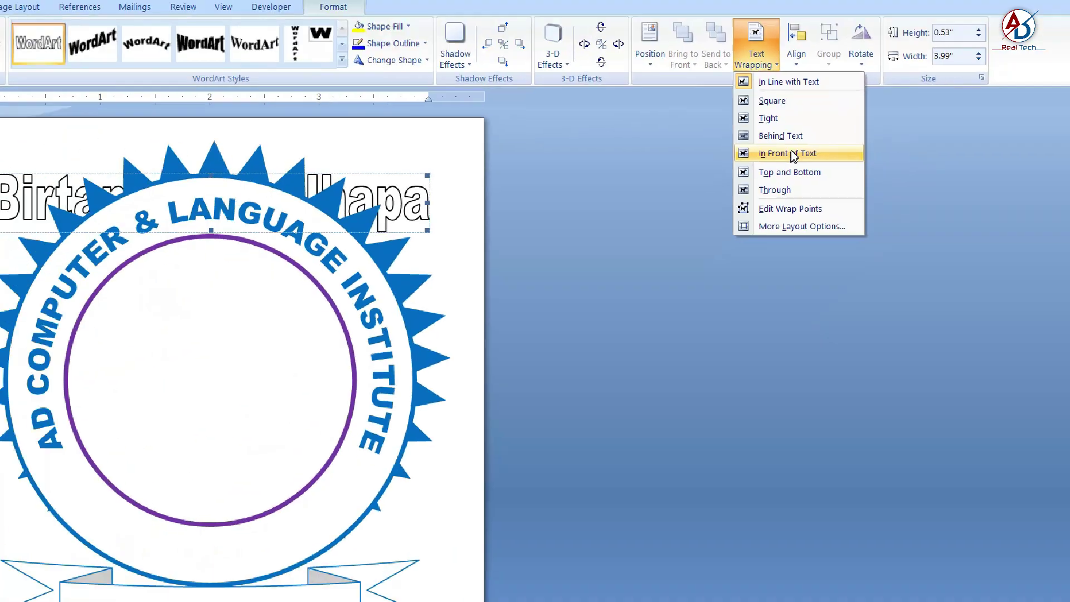
left_click(791, 151)
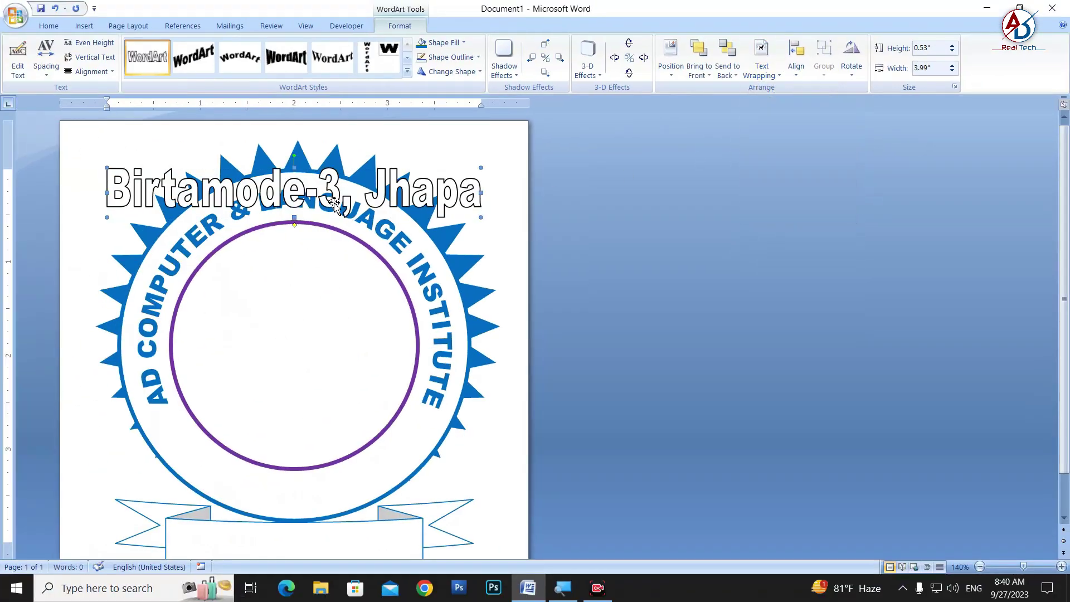
left_click(452, 72)
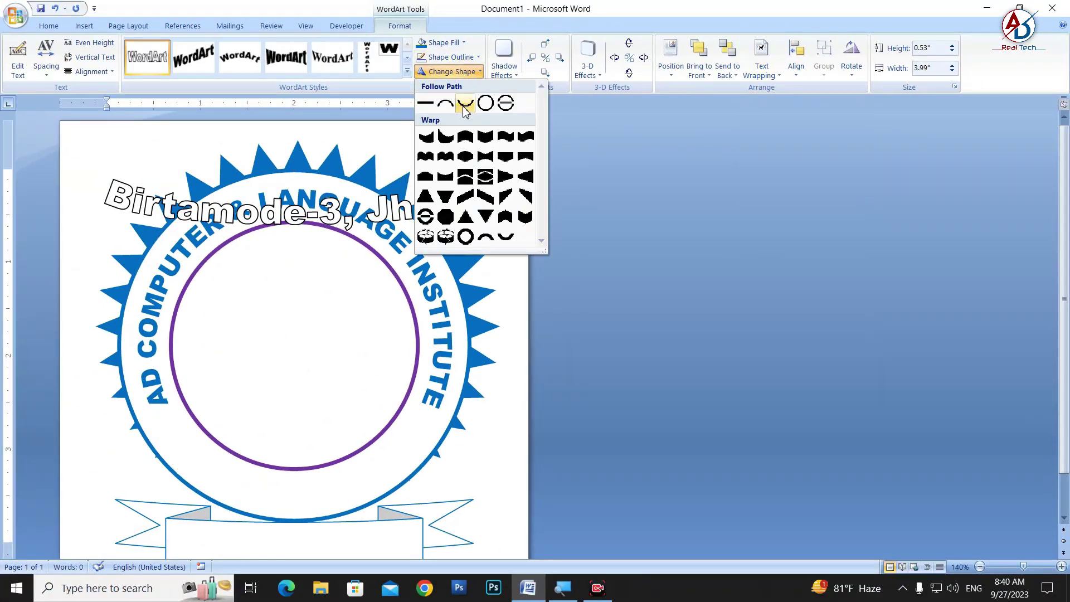
left_click(465, 103)
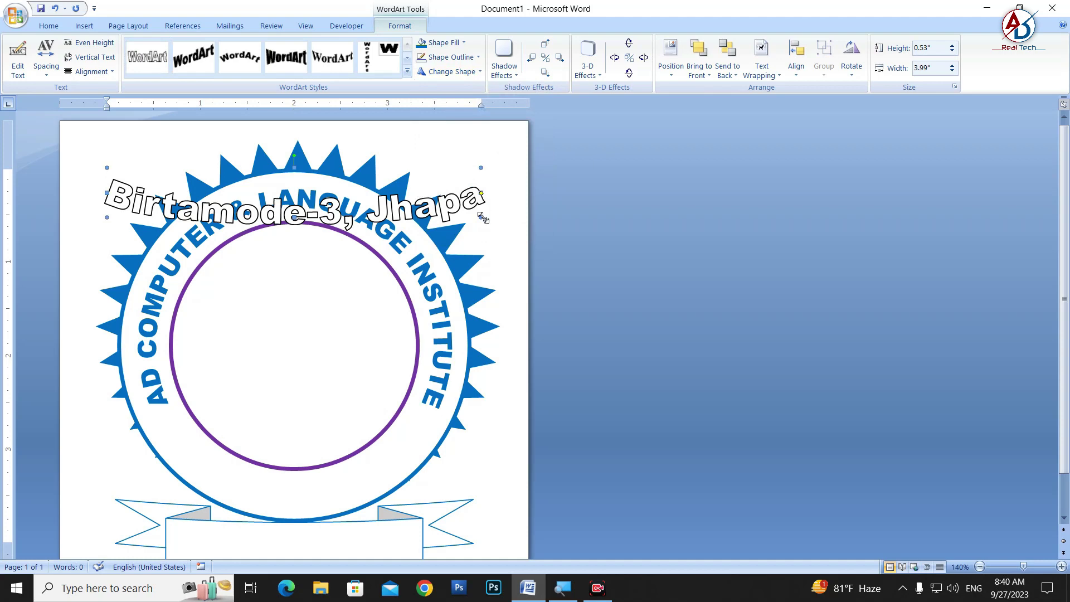
Size and position the address arc along the ring's bottom and fill it blue
mouse_move(402, 372)
left_mouse_down()
mouse_move(375, 431)
mouse_move(391, 456)
left_mouse_up()
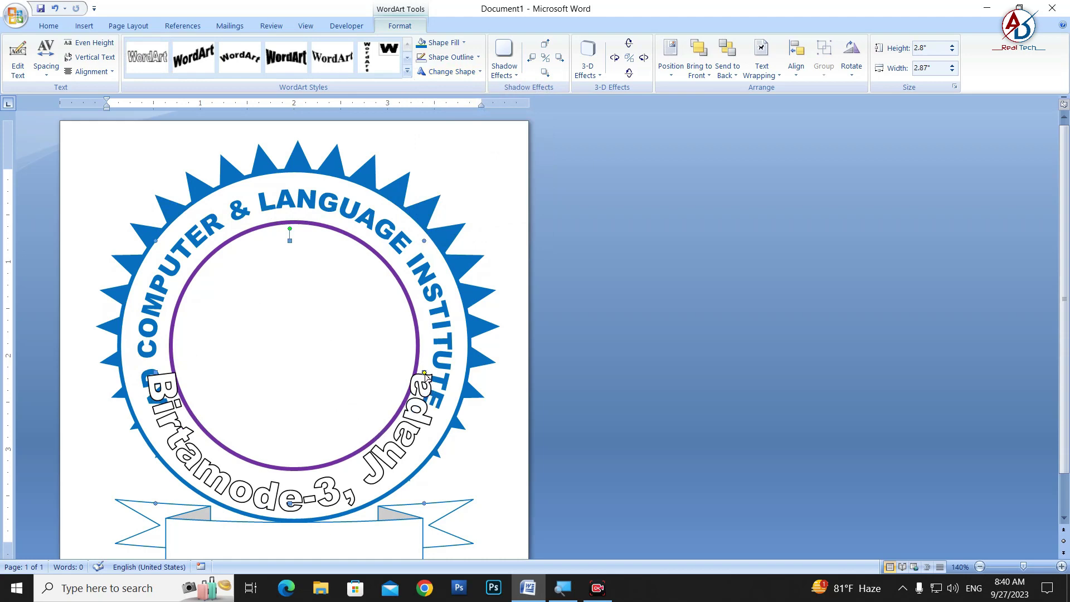
mouse_move(425, 376)
left_mouse_down()
mouse_move(399, 467)
mouse_move(402, 452)
mouse_move(378, 467)
mouse_move(390, 473)
left_mouse_up()
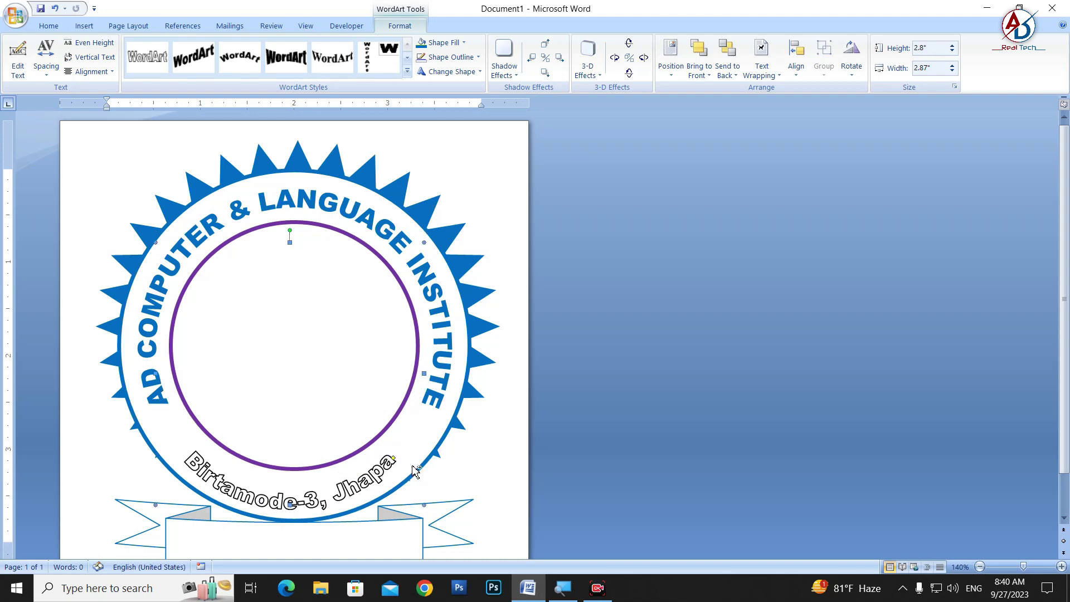
scroll(390, 473, "up", 5)
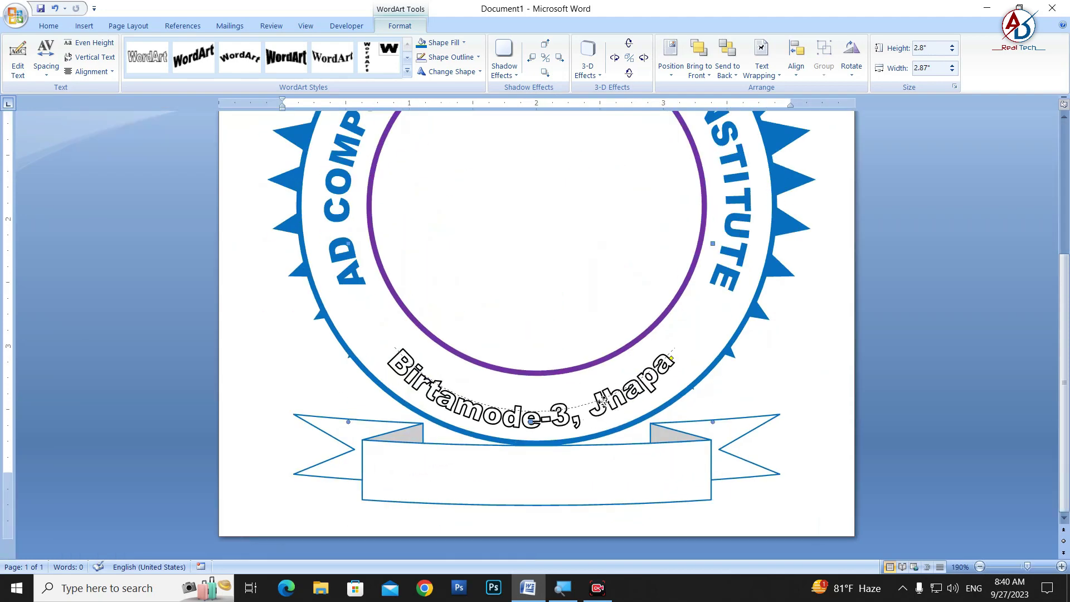
left_click_drag(602, 405, 606, 394)
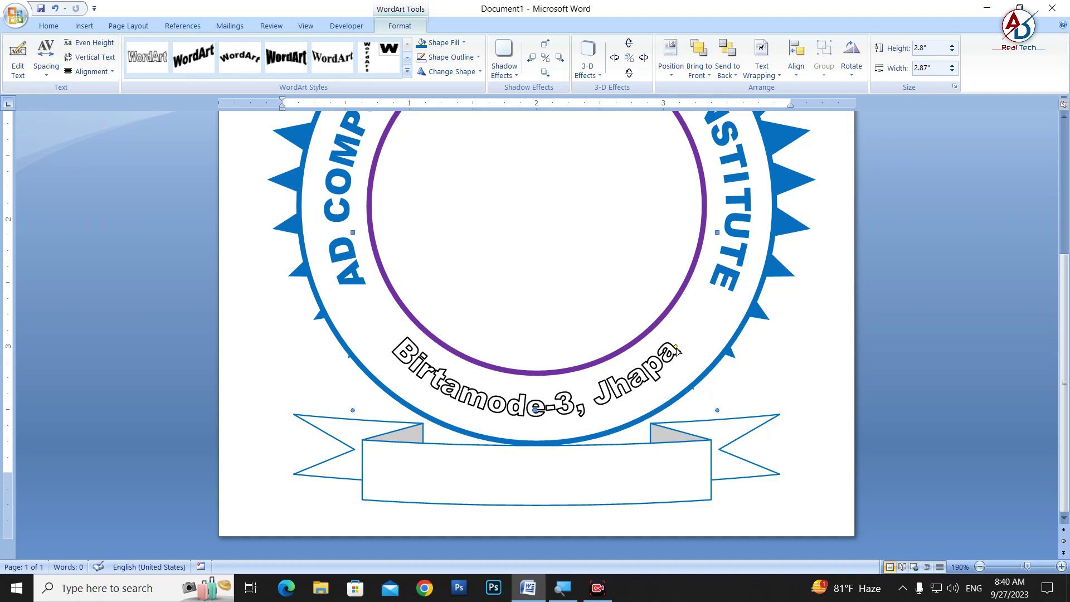
left_click_drag(353, 232, 342, 232)
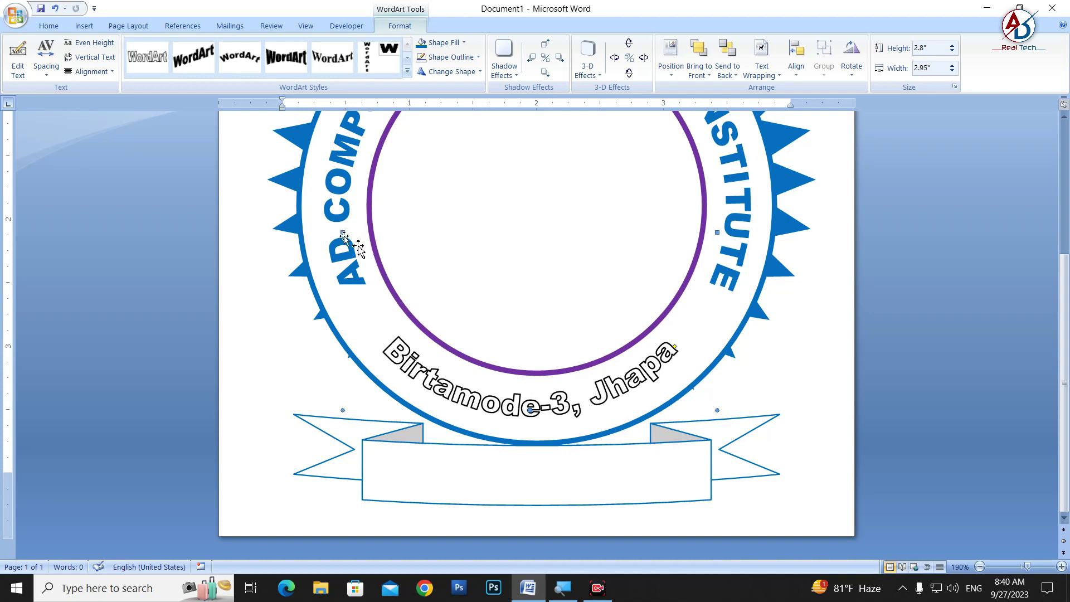
left_click_drag(645, 376, 652, 377)
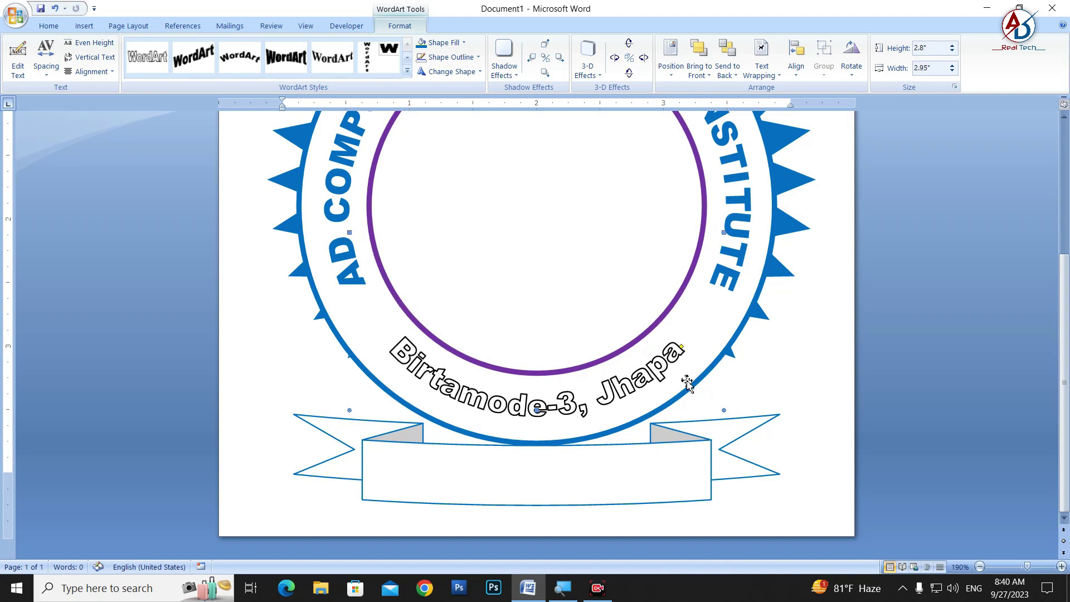
left_click(422, 42)
left_click(422, 57)
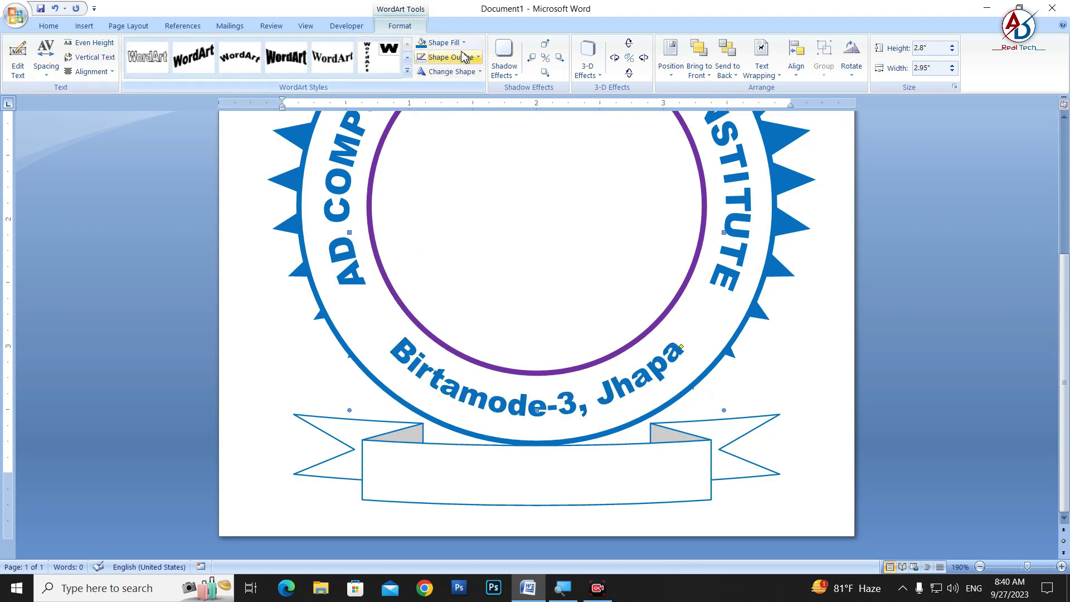
left_click(48, 26)
Draw a small blue-filled circle on the left side of the ring
left_click(84, 26)
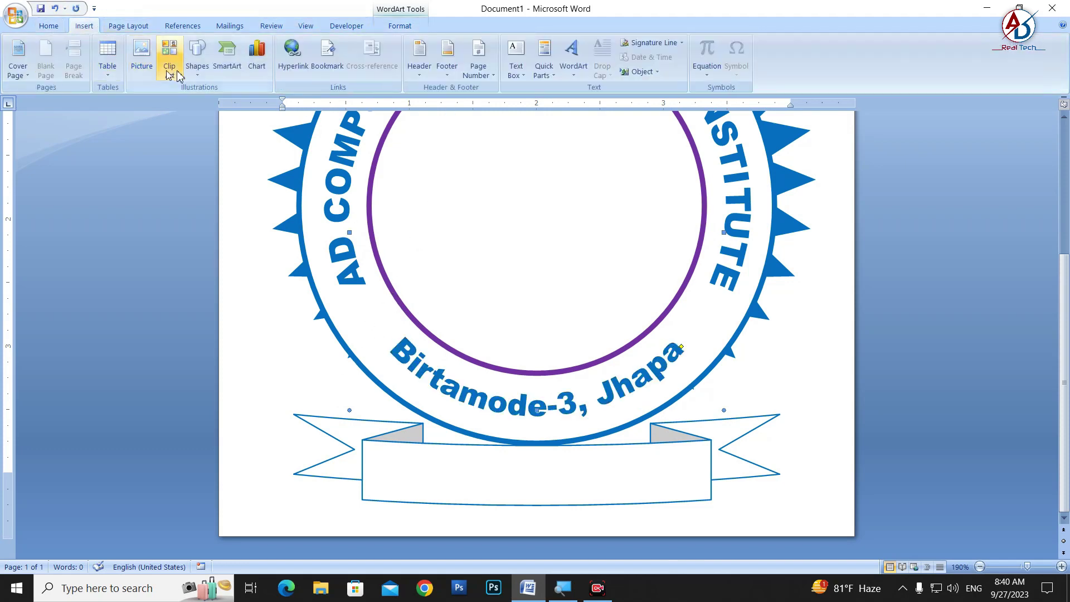
left_click(198, 56)
left_click(271, 102)
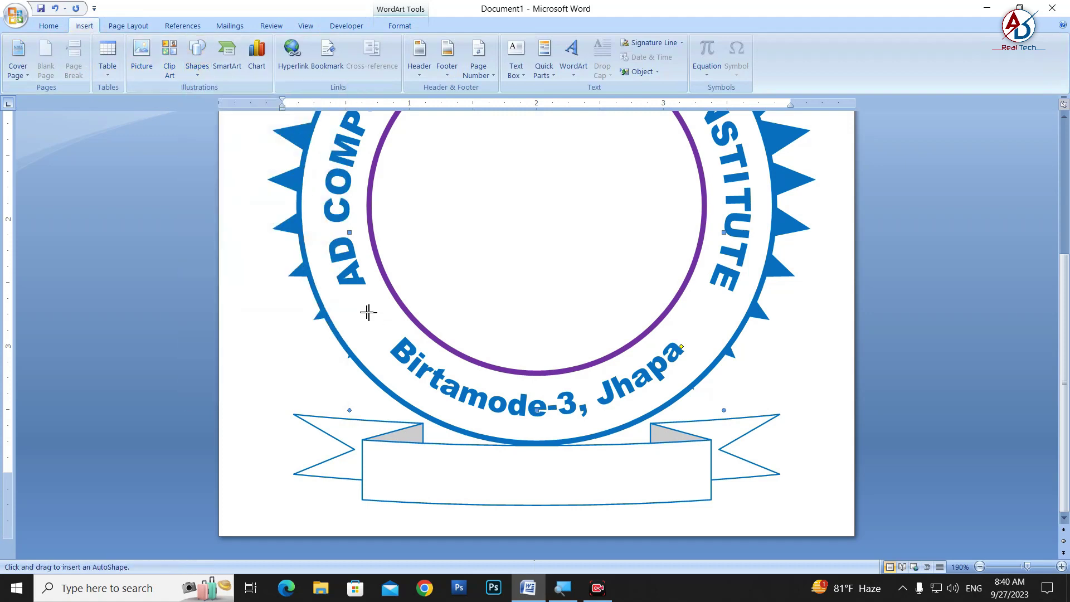
mouse_move(363, 304)
left_mouse_down()
mouse_move(397, 339)
mouse_move(376, 315)
mouse_move(385, 301)
left_mouse_up()
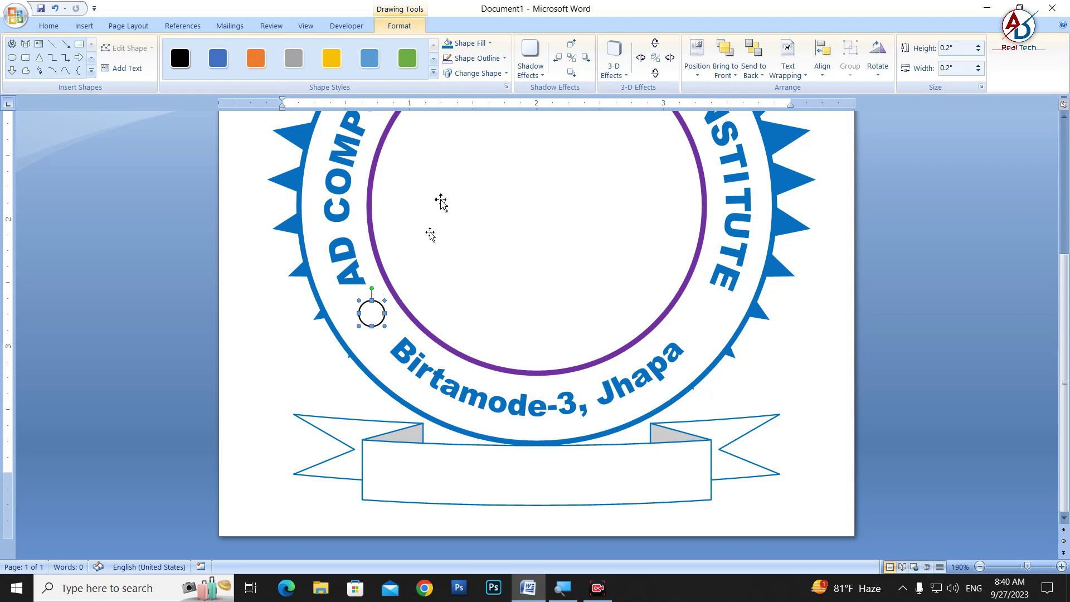
left_click(449, 44)
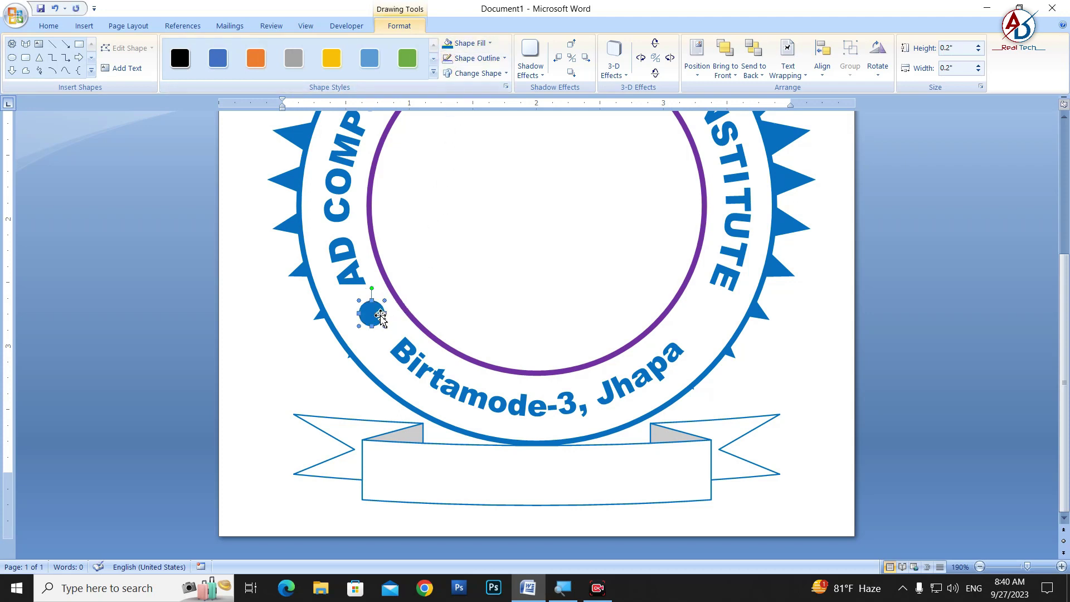
left_click_drag(378, 323, 380, 325)
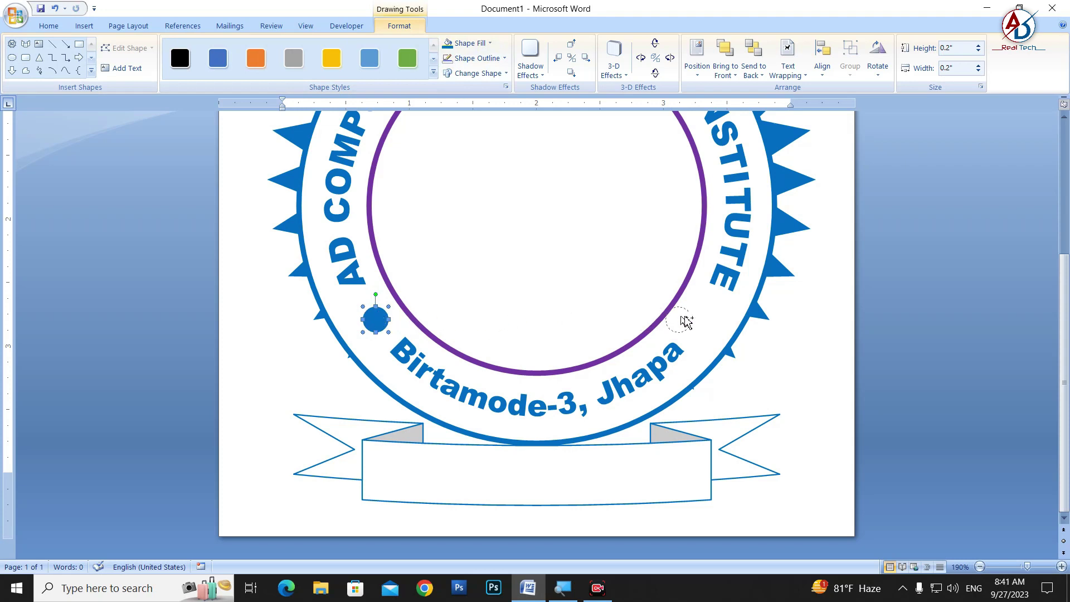
Duplicate the blue dot onto the ring's right side
left_click_drag(701, 321, 700, 321)
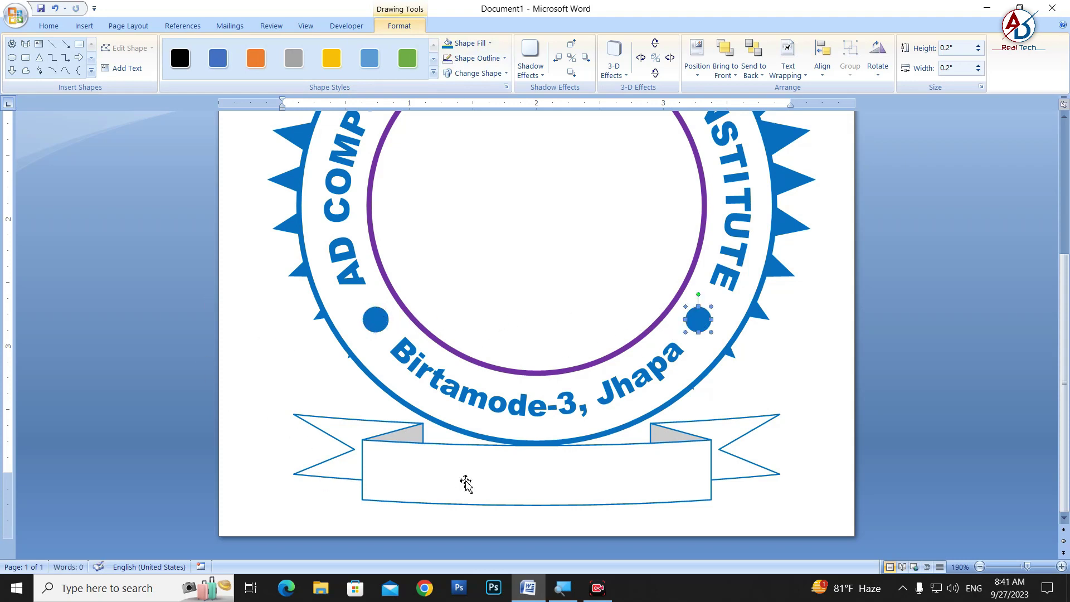
scroll(504, 467, "down", 6)
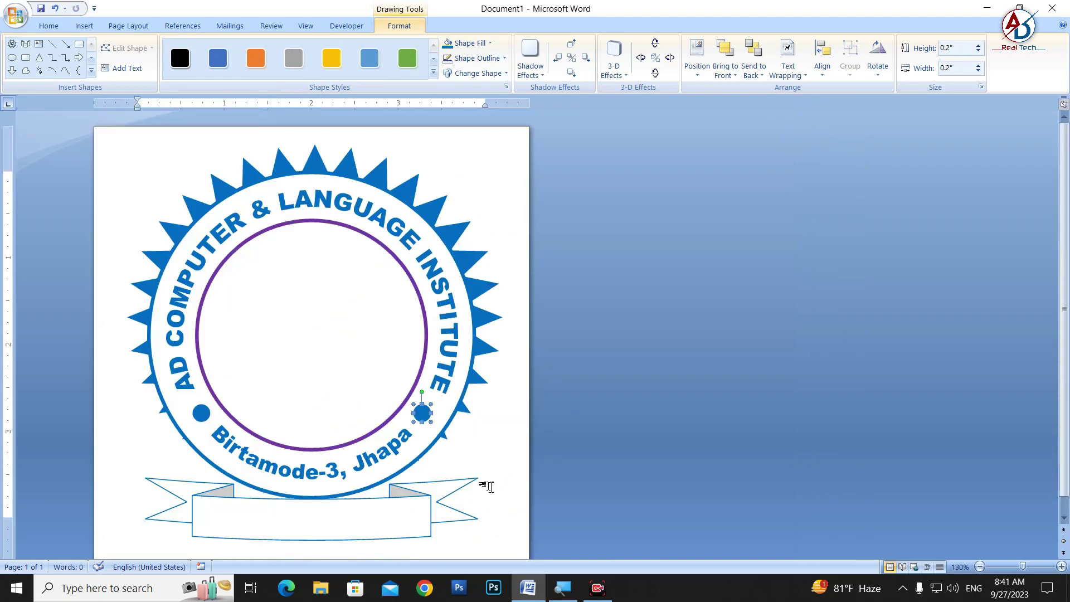
scroll(489, 489, "down", 5)
scroll(472, 506, "up", 2)
scroll(478, 406, "up", 4)
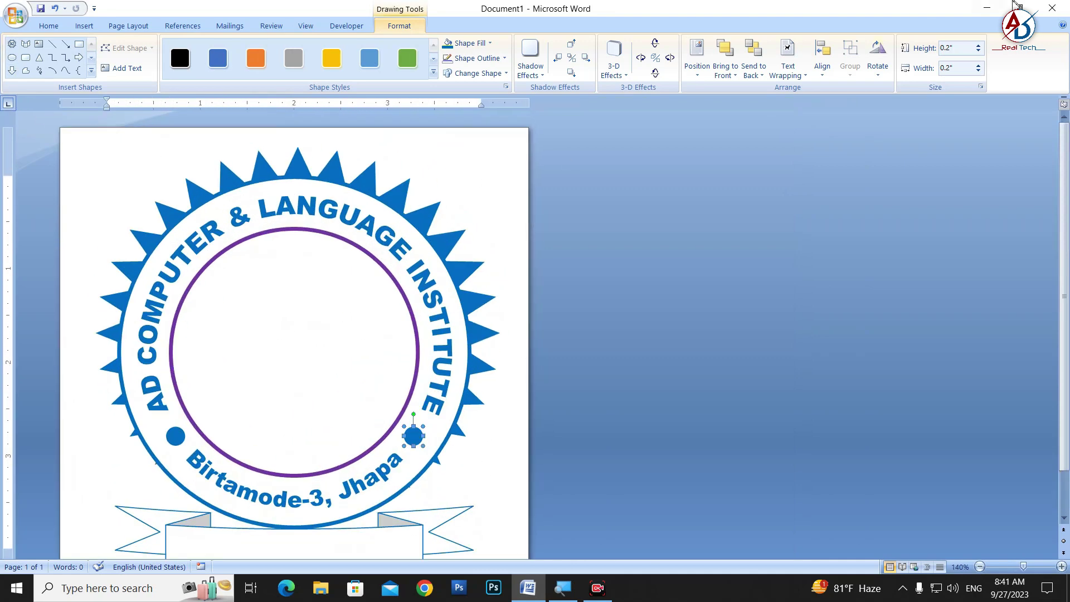
Insert WordArt reading 'Getway of Education'
left_click(83, 26)
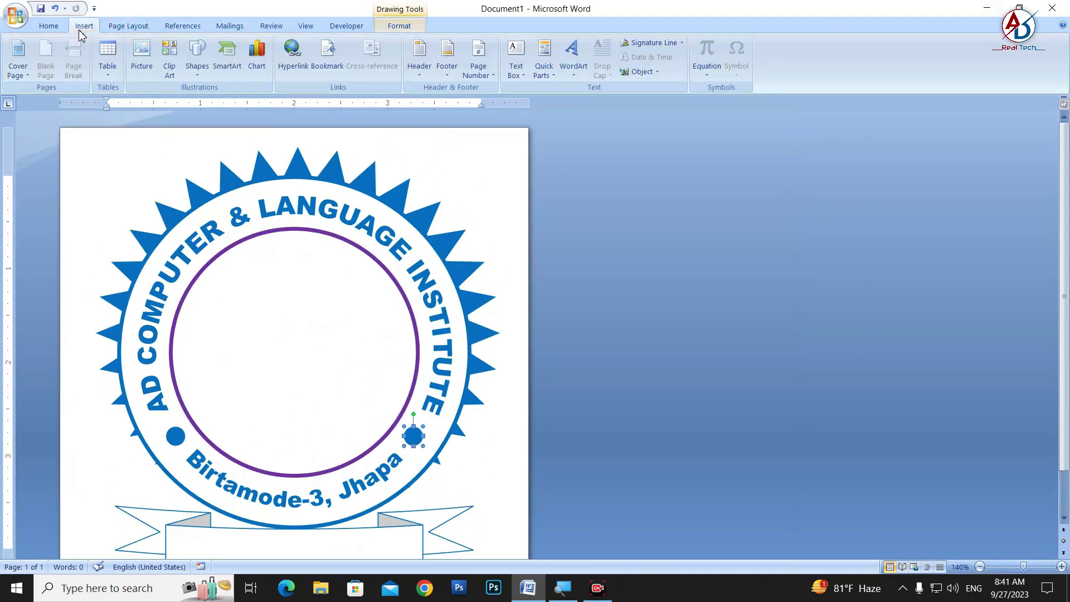
left_click(503, 178)
left_click(573, 56)
left_click(583, 106)
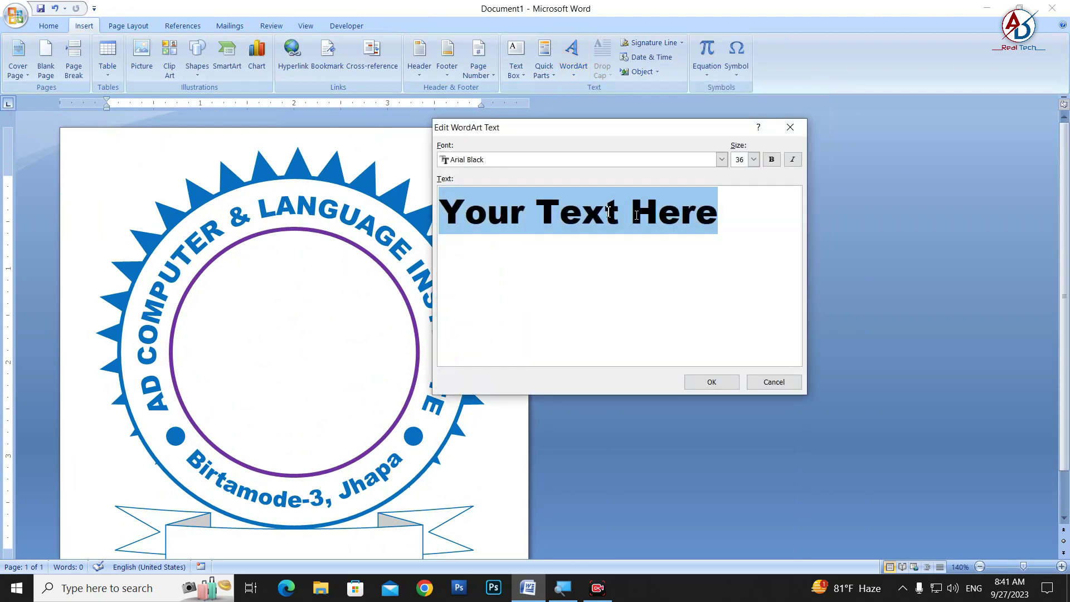
type("Getway of Education")
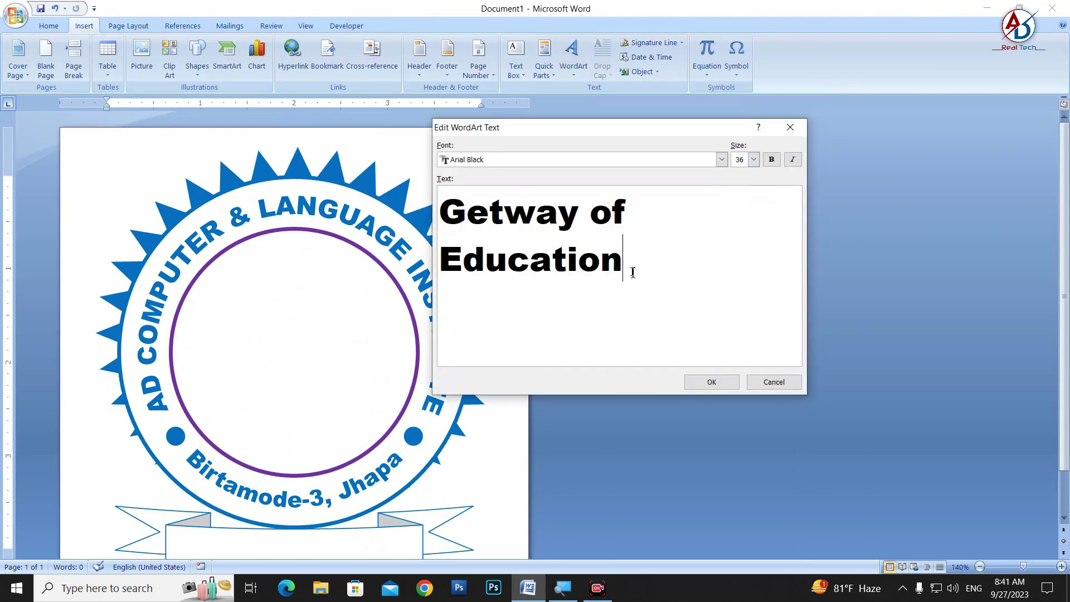
left_click(712, 382)
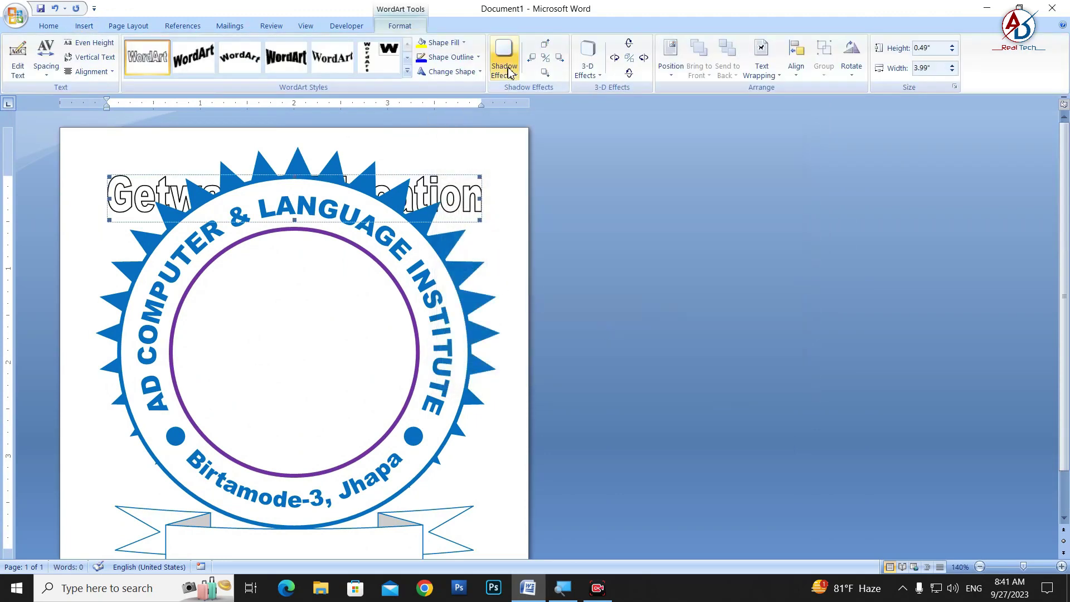
Float the motto in front of text and drop it into the ribbon banner
left_click(675, 65)
left_click(762, 69)
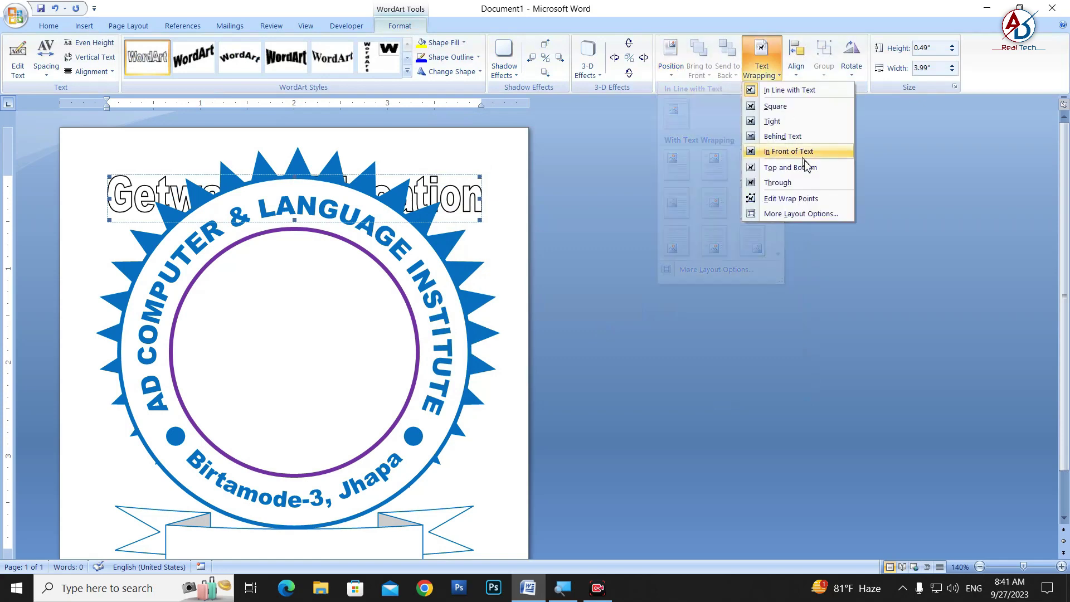
left_click(791, 151)
left_click_drag(311, 208, 293, 416)
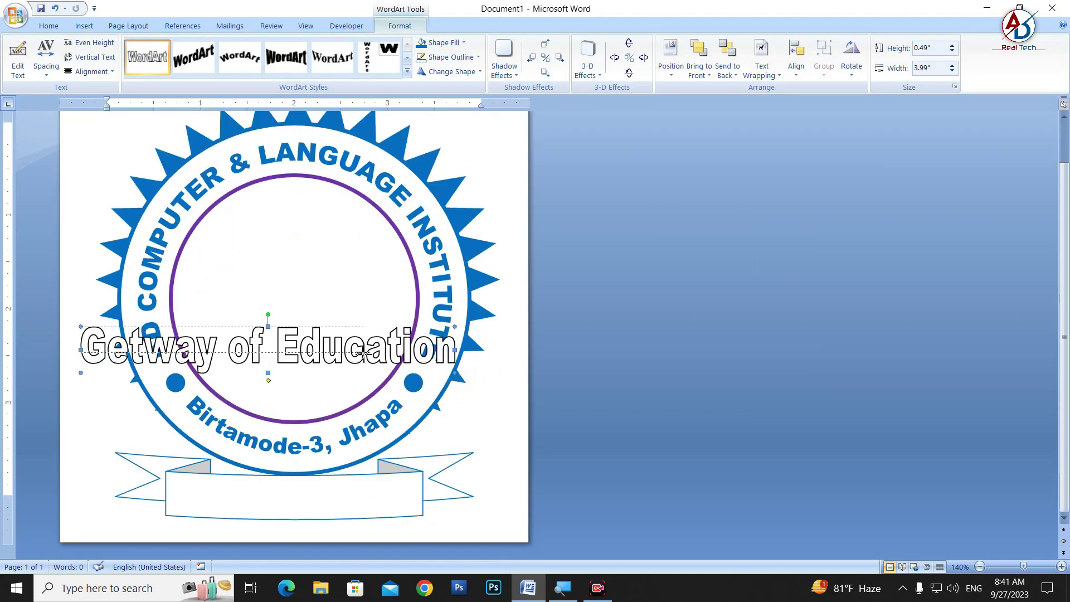
left_click_drag(456, 373, 359, 352)
left_click_drag(330, 502, 330, 502)
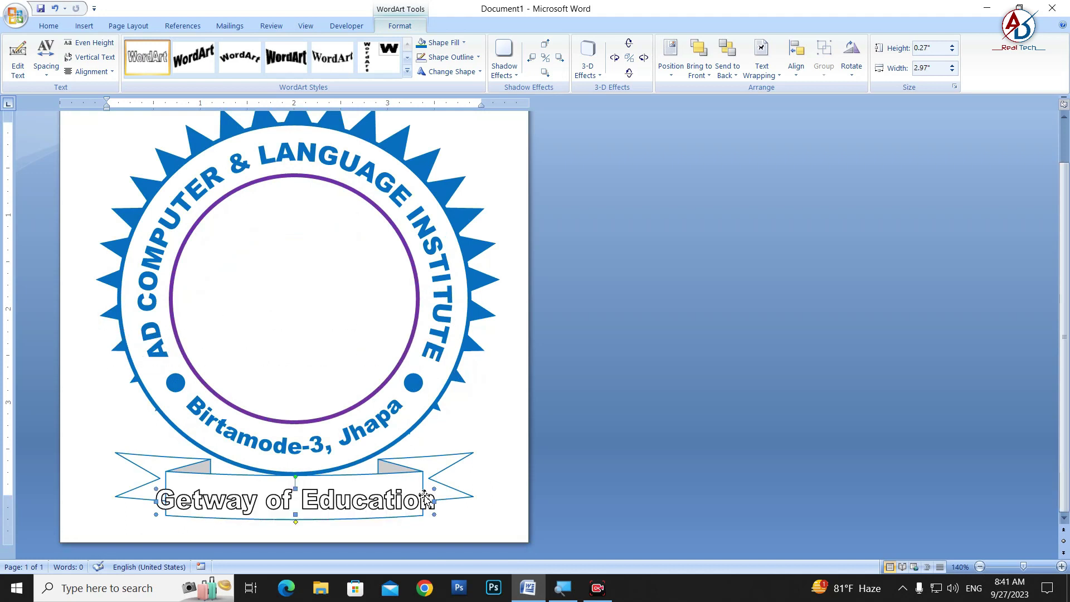
Narrow, stretch and nudge the motto until it fits the banner
mouse_move(437, 502)
left_mouse_down()
mouse_move(386, 513)
mouse_move(381, 503)
left_mouse_up()
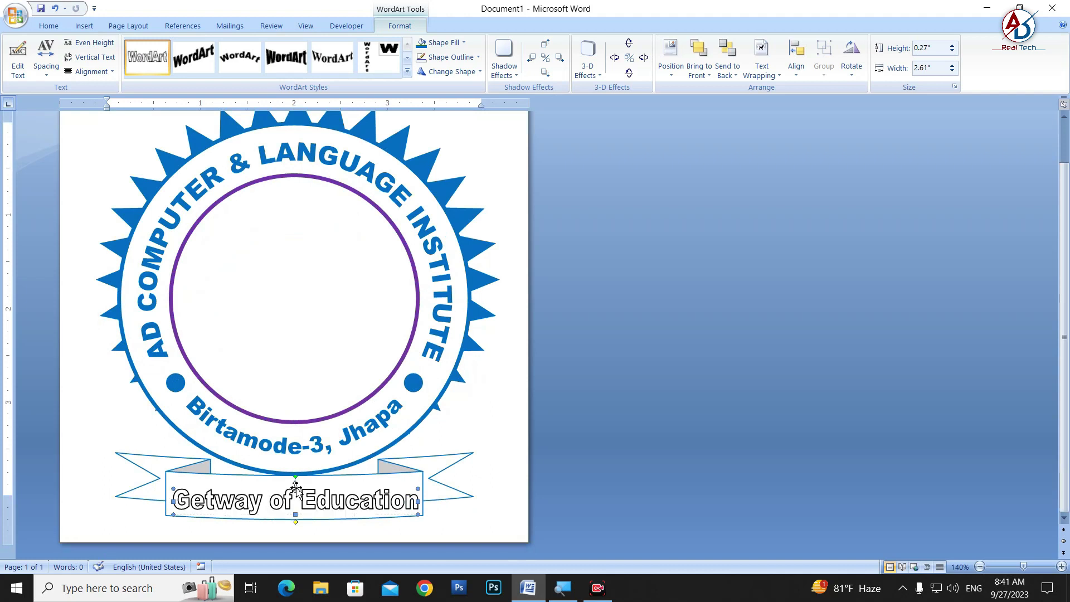
left_click_drag(331, 499, 333, 501)
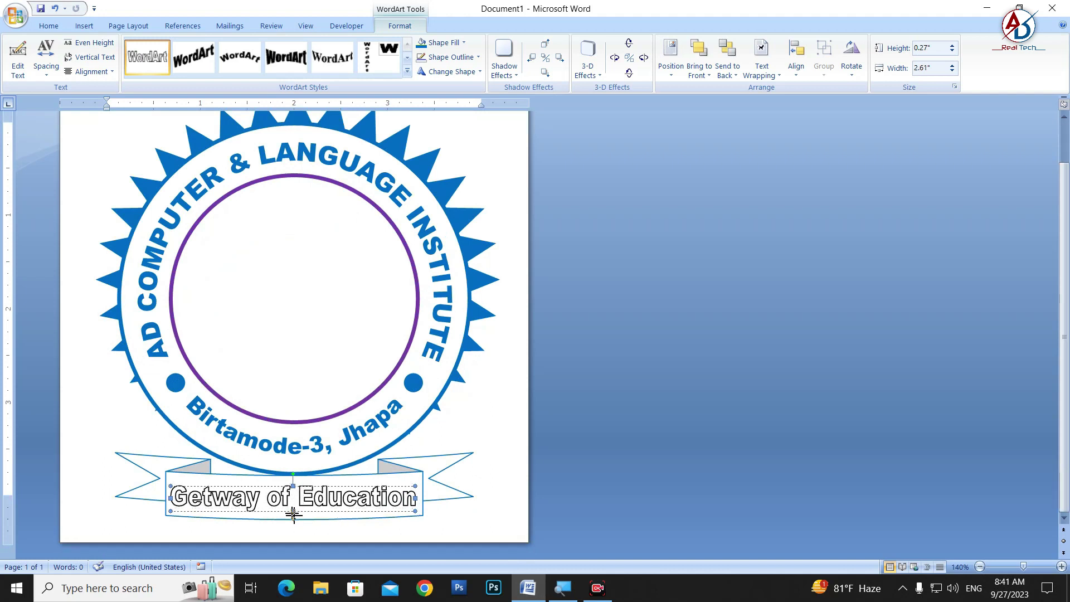
left_click_drag(294, 517, 294, 518)
key("ctrl+Up")
key("ctrl+Up")
key("ctrl+Up")
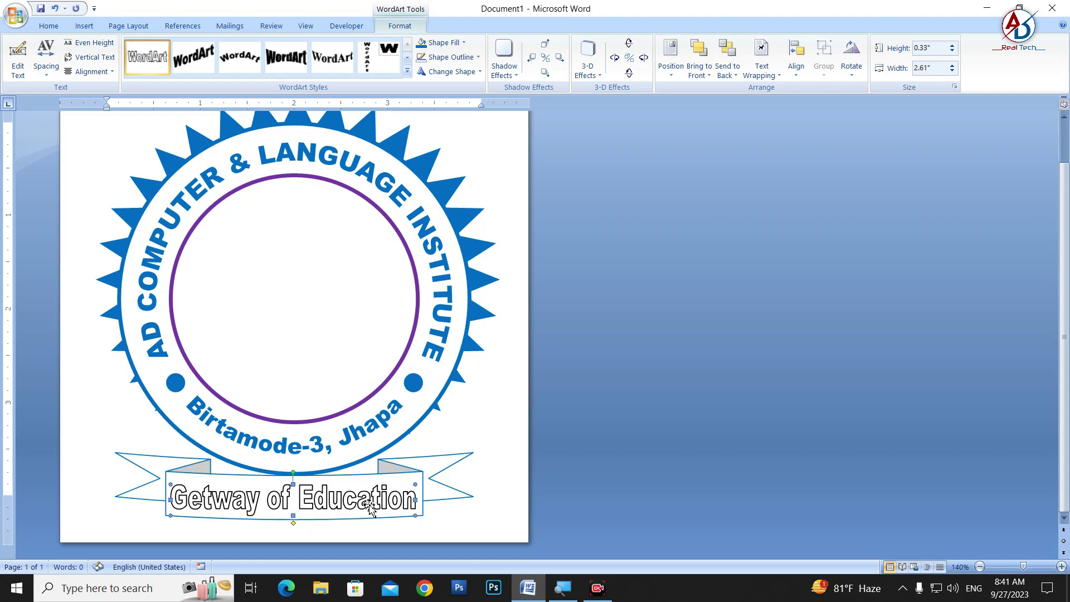
scroll(310, 505, "up", 10)
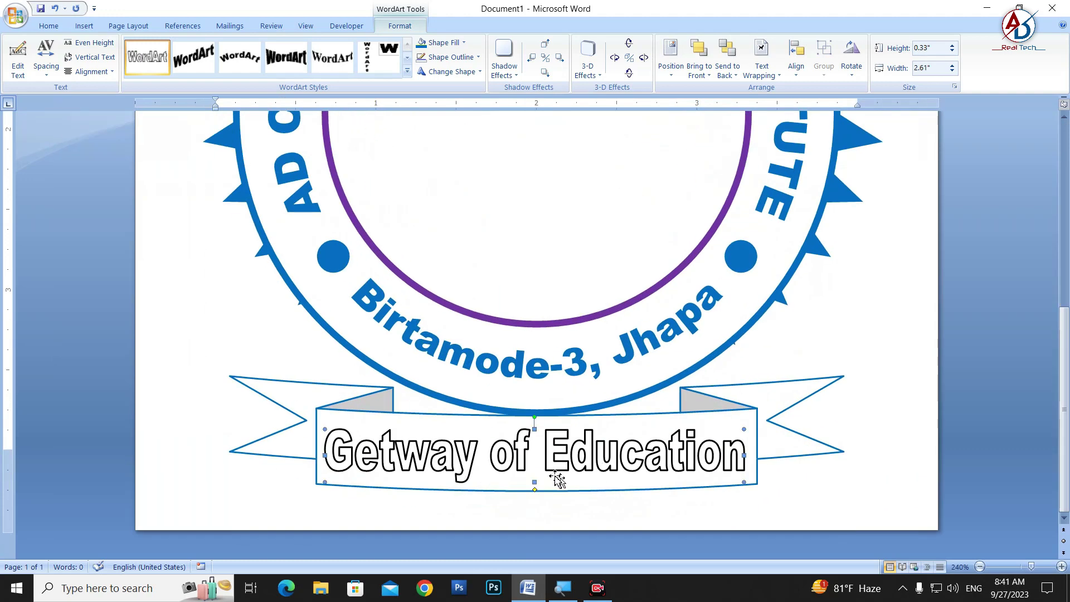
left_click_drag(535, 429, 534, 433)
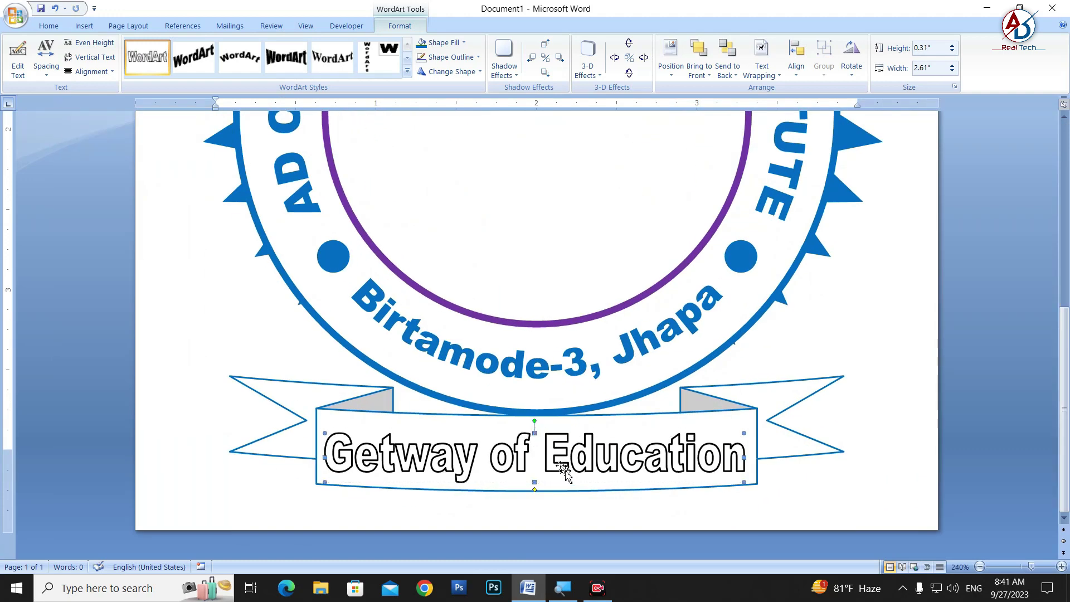
key("ctrl+Up")
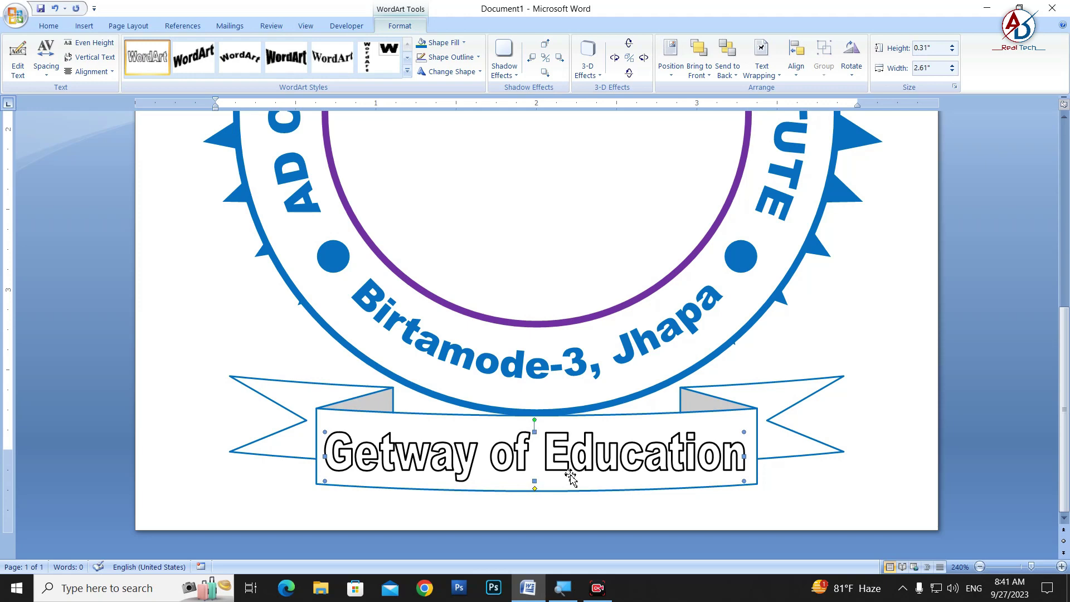
Fill the motto letters blue with no outline, then select the seal's ring
left_click(432, 42)
left_click(434, 58)
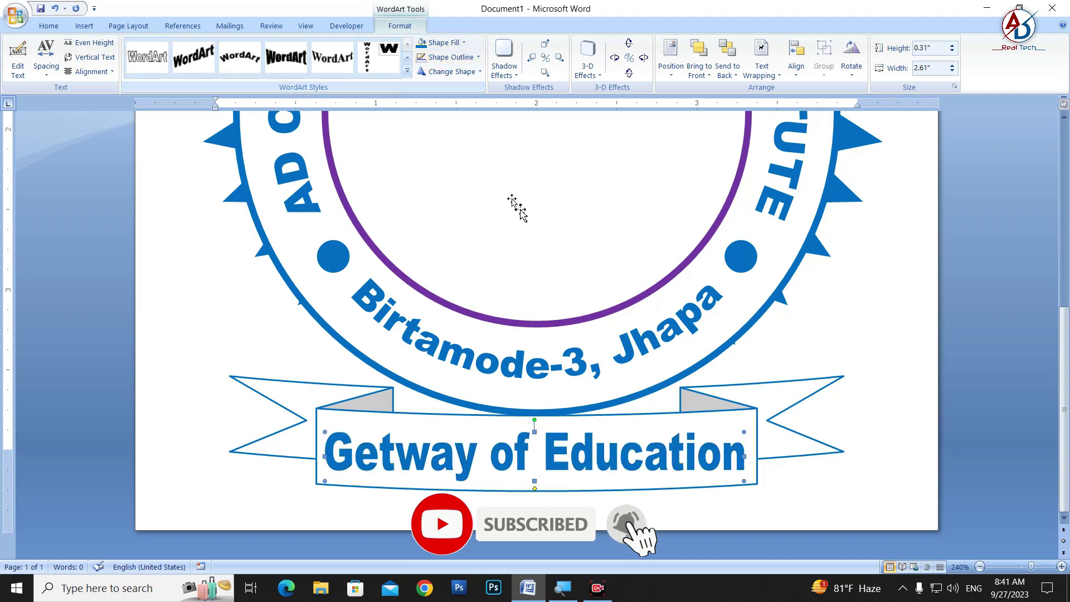
scroll(747, 446, "down", 4)
scroll(747, 433, "down", 5)
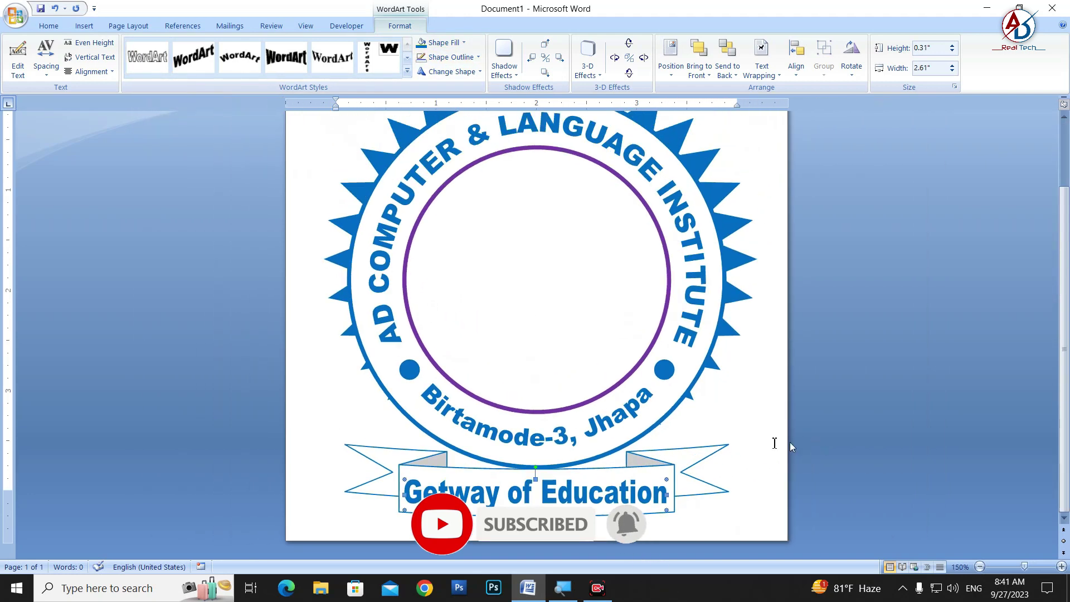
scroll(771, 442, "down", 5)
left_click(661, 450)
scroll(554, 354, "up", 3)
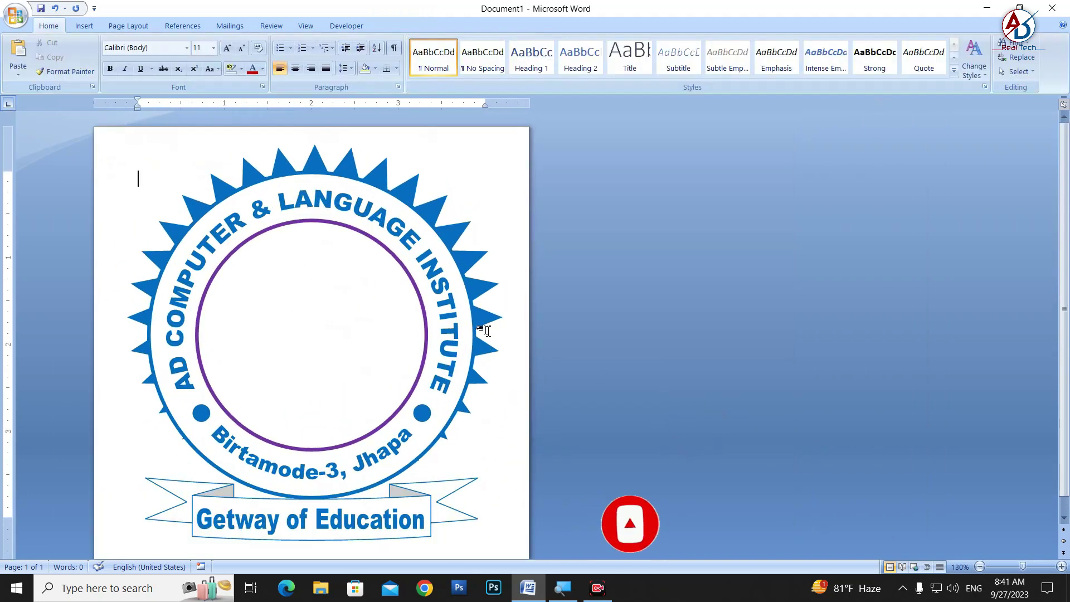
scroll(407, 362, "down", 4)
scroll(405, 372, "up", 5)
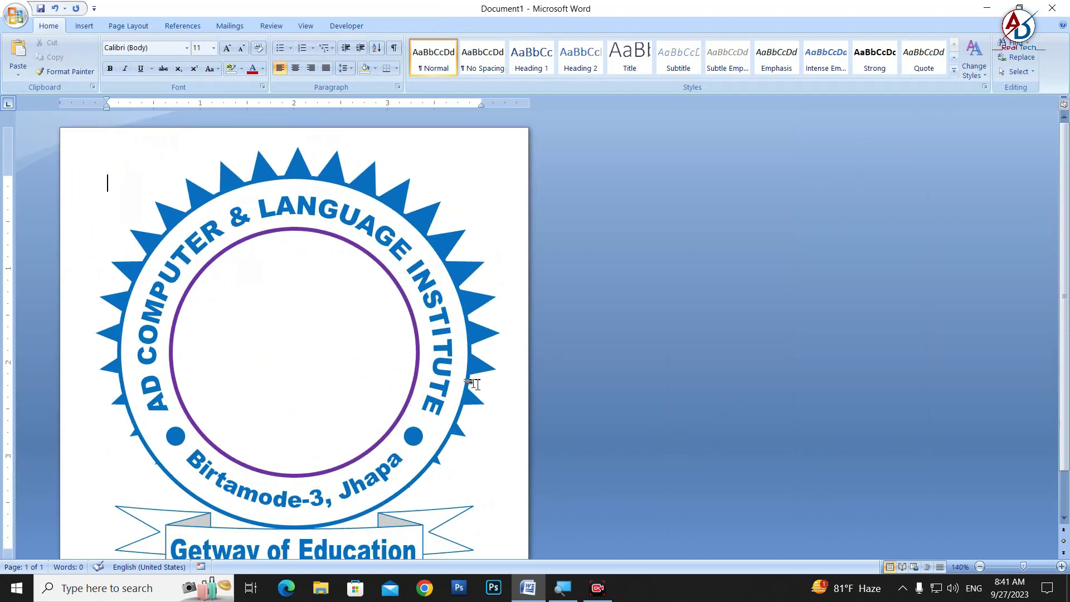
left_click(315, 197)
Fill the ring band light grey and the inner circle pale cream
left_click(413, 16)
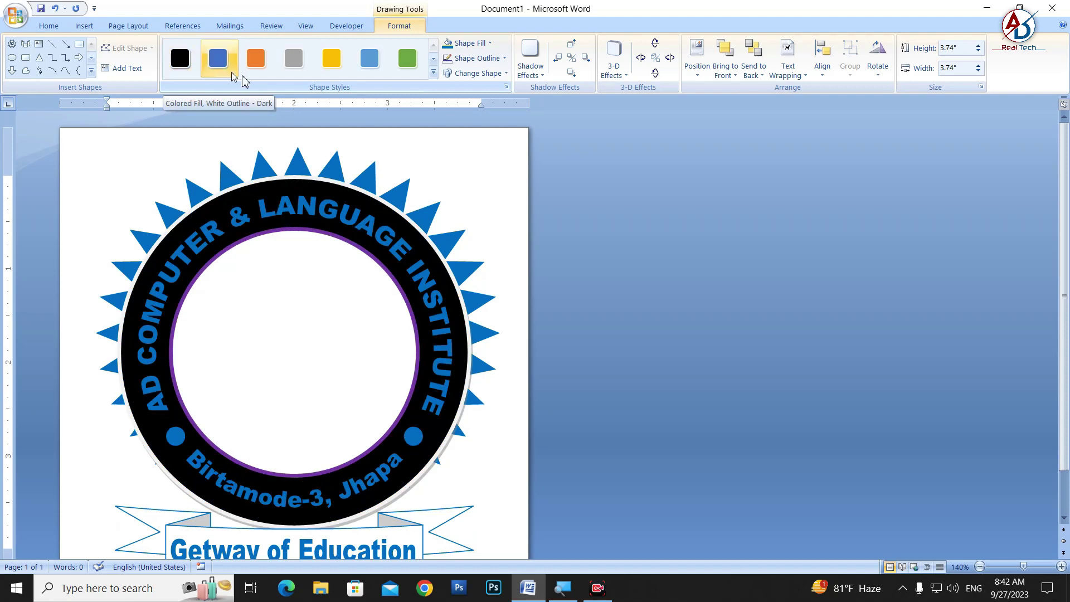
left_click(484, 61)
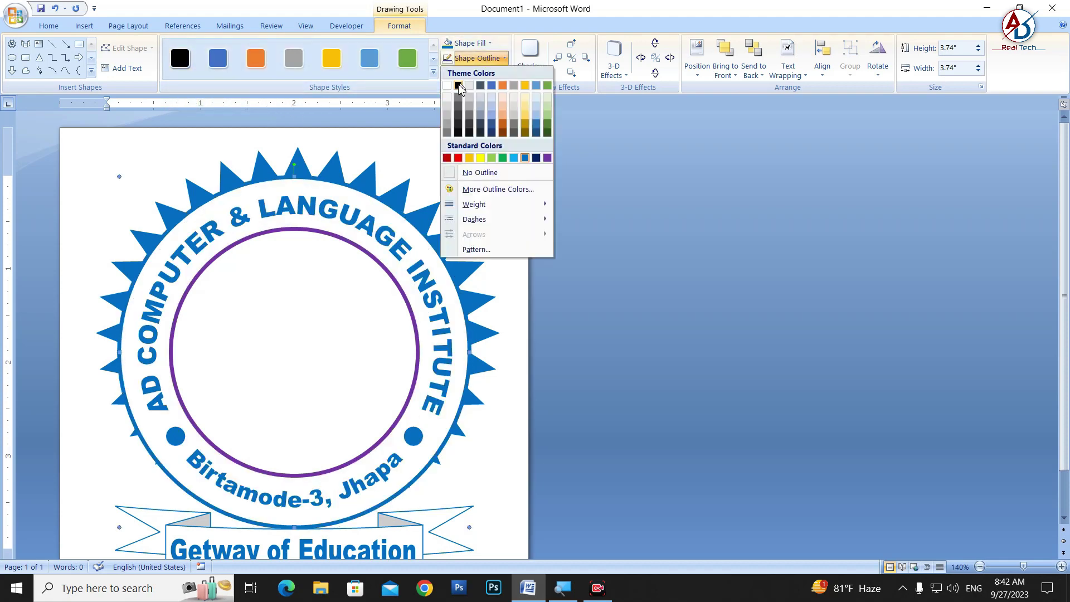
left_click(471, 43)
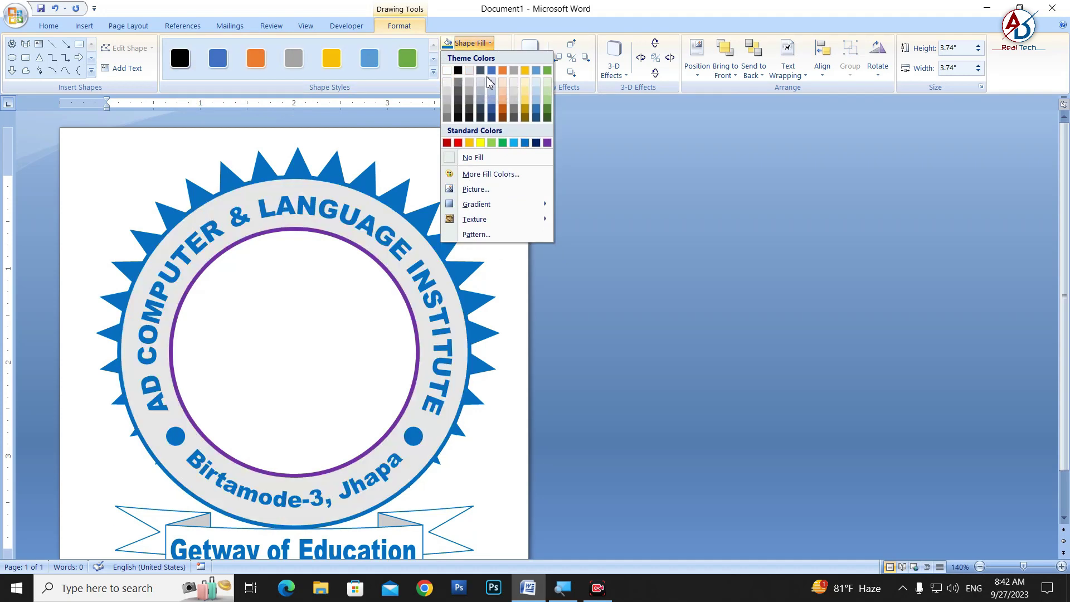
left_click(471, 73)
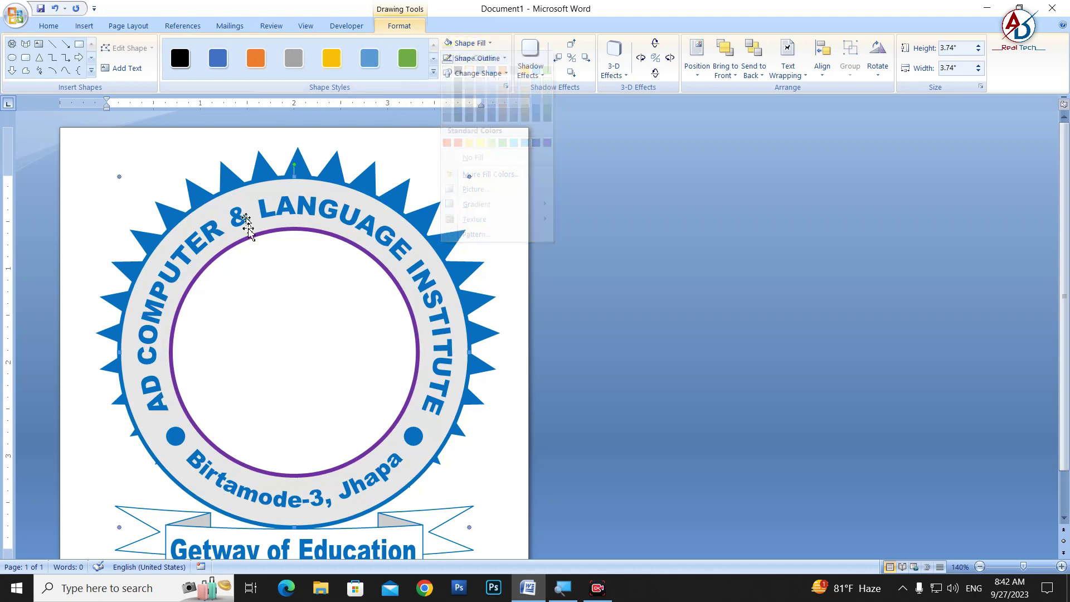
left_click(281, 312)
left_click(463, 43)
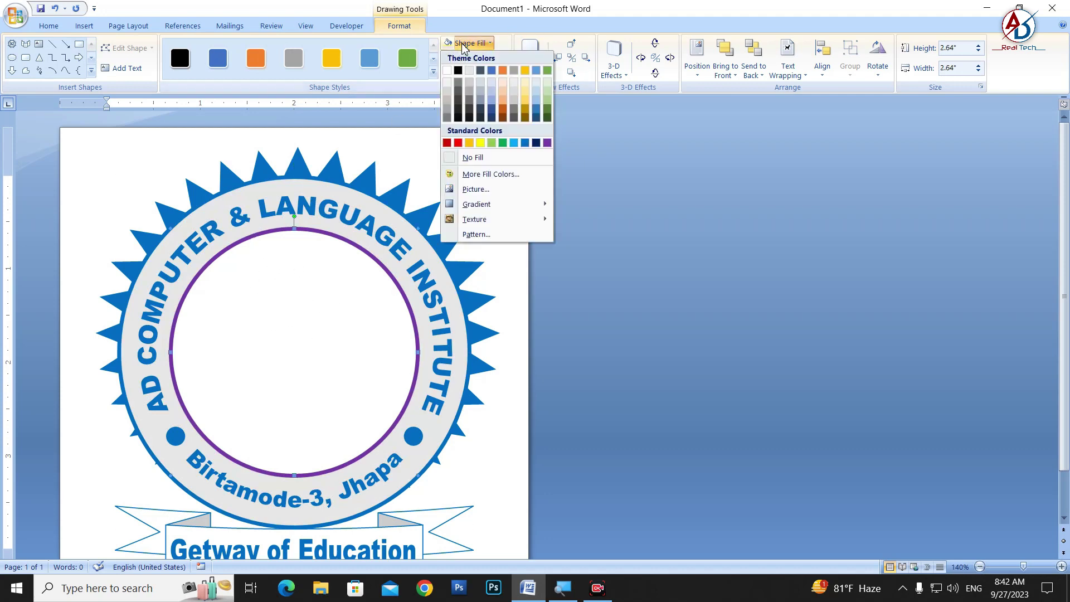
left_click(526, 85)
left_click(509, 246)
Fill the ribbon banner with pale green
scroll(748, 326, "down", 3)
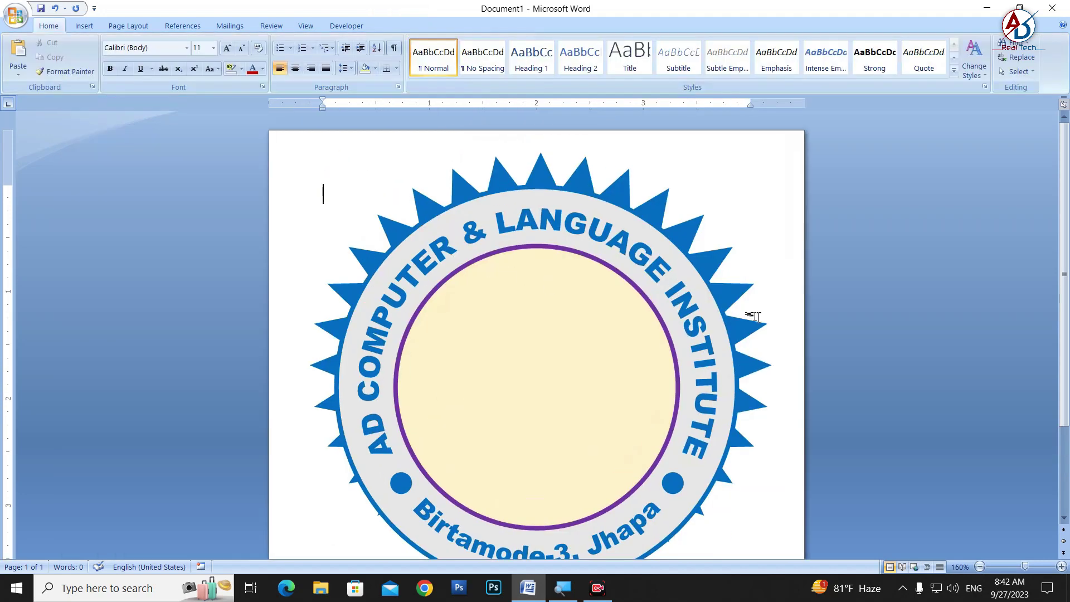
scroll(686, 351, "down", 5)
scroll(331, 397, "up", 5)
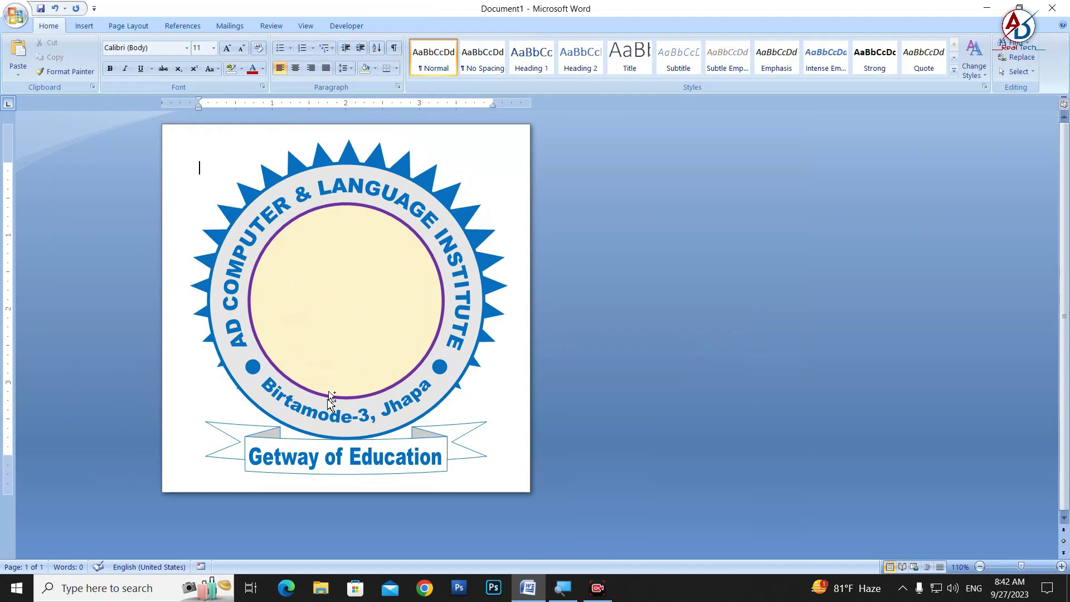
left_click(457, 451)
left_click(399, 26)
left_click(479, 44)
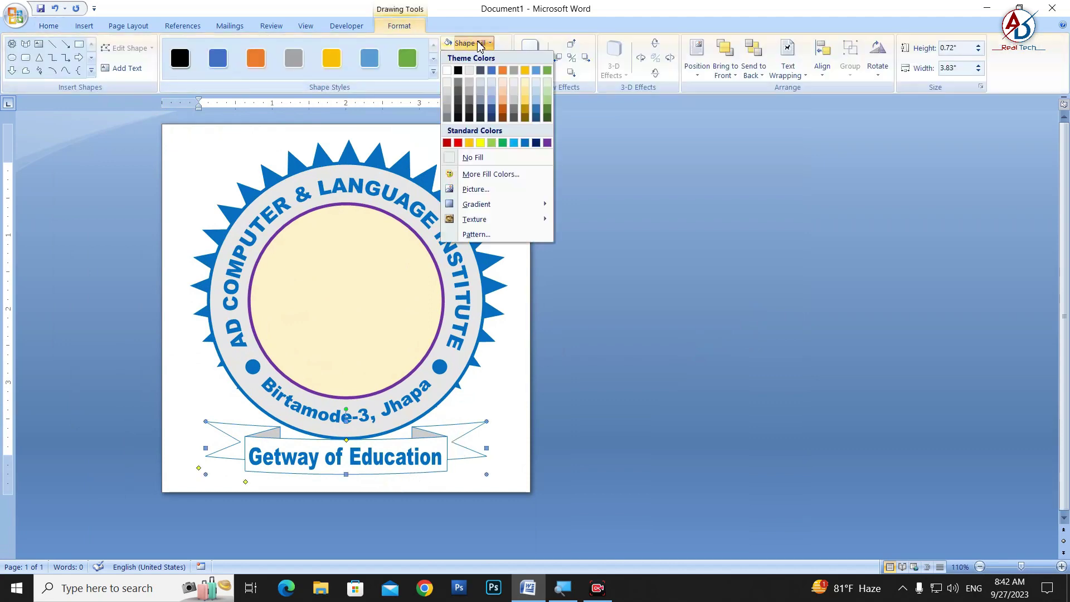
left_click(548, 84)
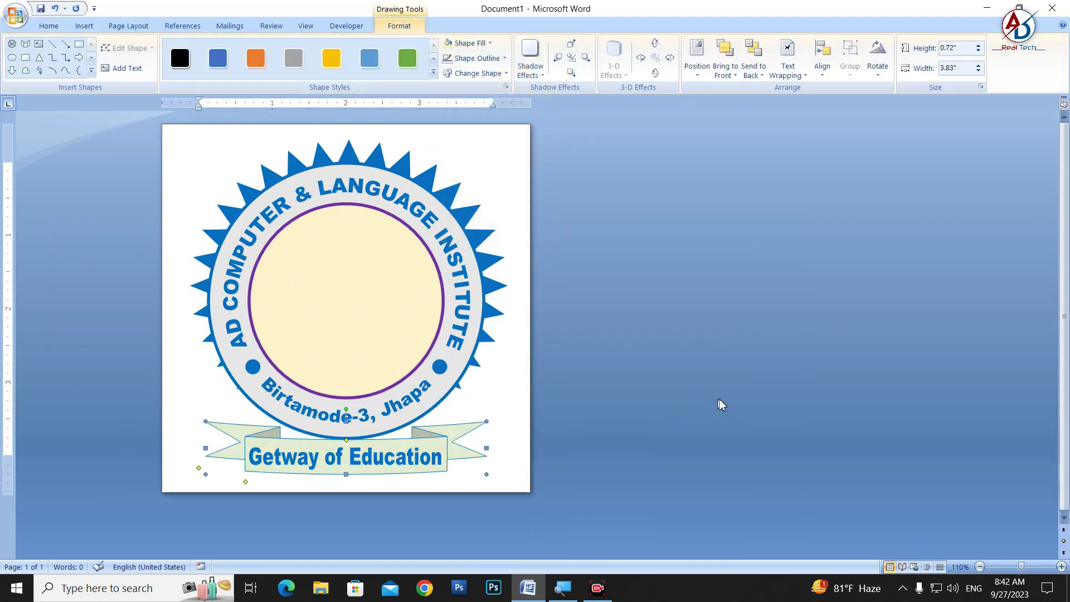
left_click(721, 404)
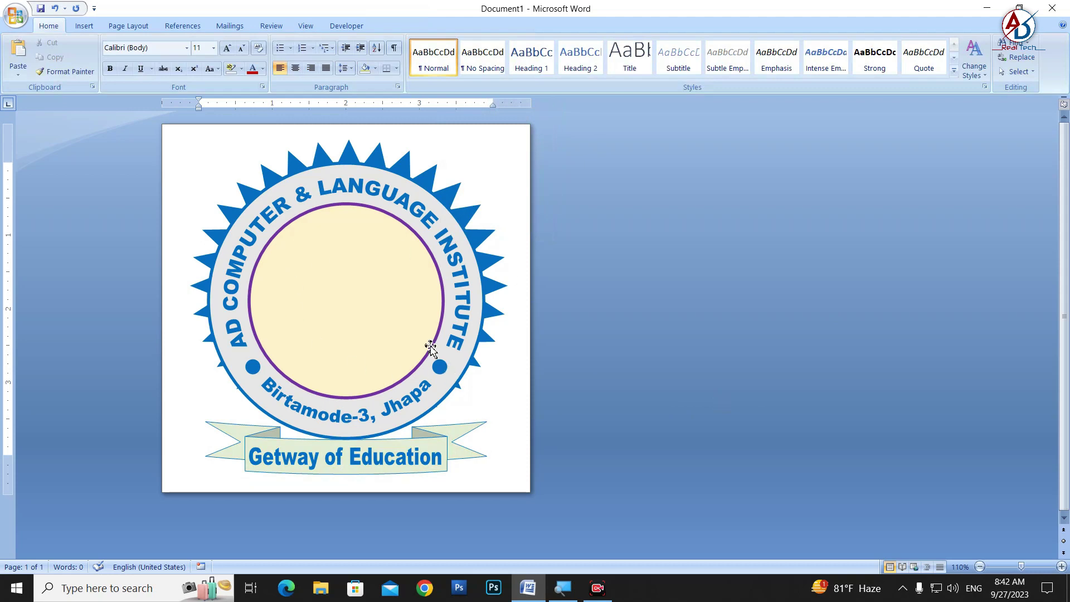
Enlarge the starburst to 4.06 × 4.38 inches from its lower-left corner
left_click(500, 262)
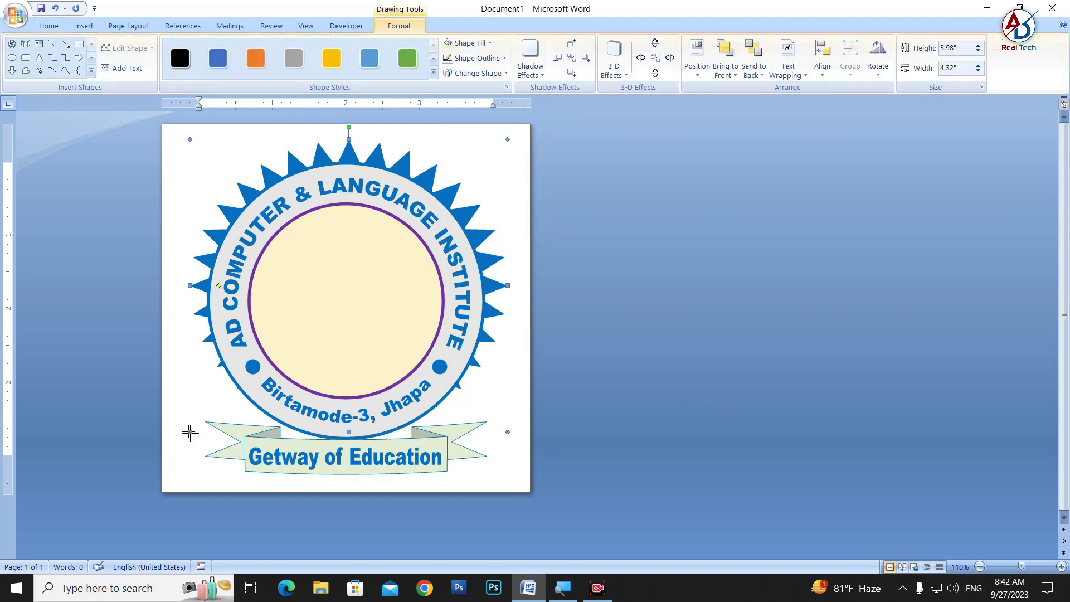
left_click_drag(189, 432, 186, 438)
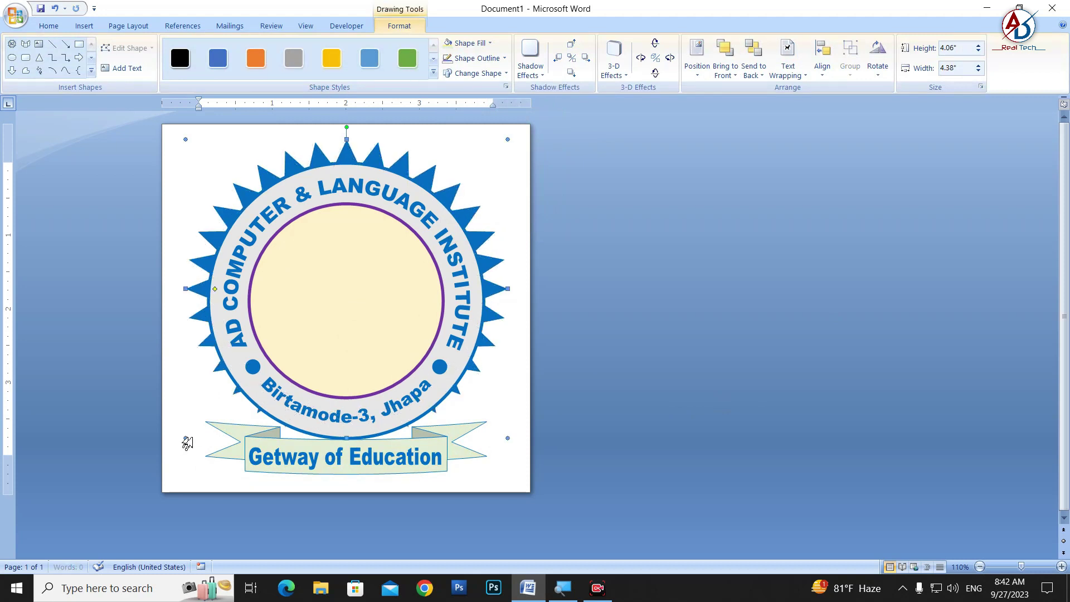
left_click(692, 368)
Search Clip Art for 'computer' and insert a computer clip from the results
left_click(85, 26)
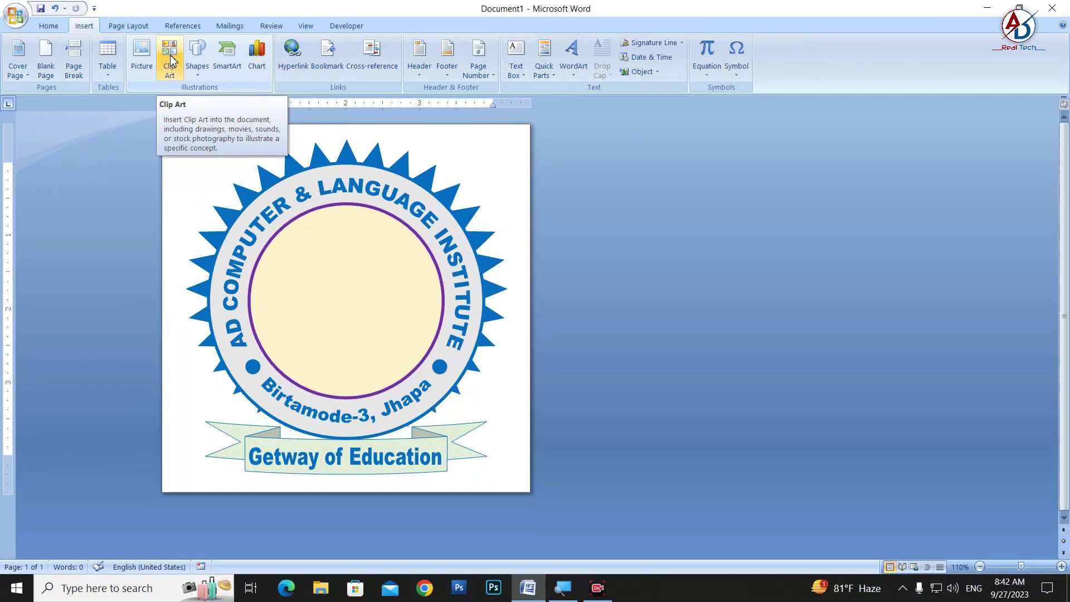
left_click(179, 59)
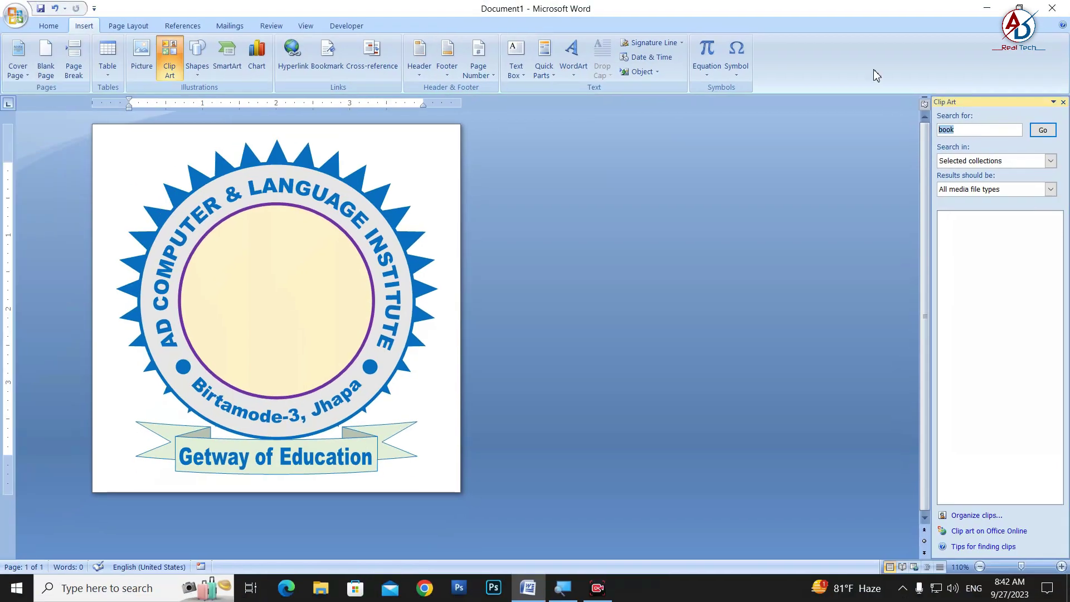
type("computer")
key("Return")
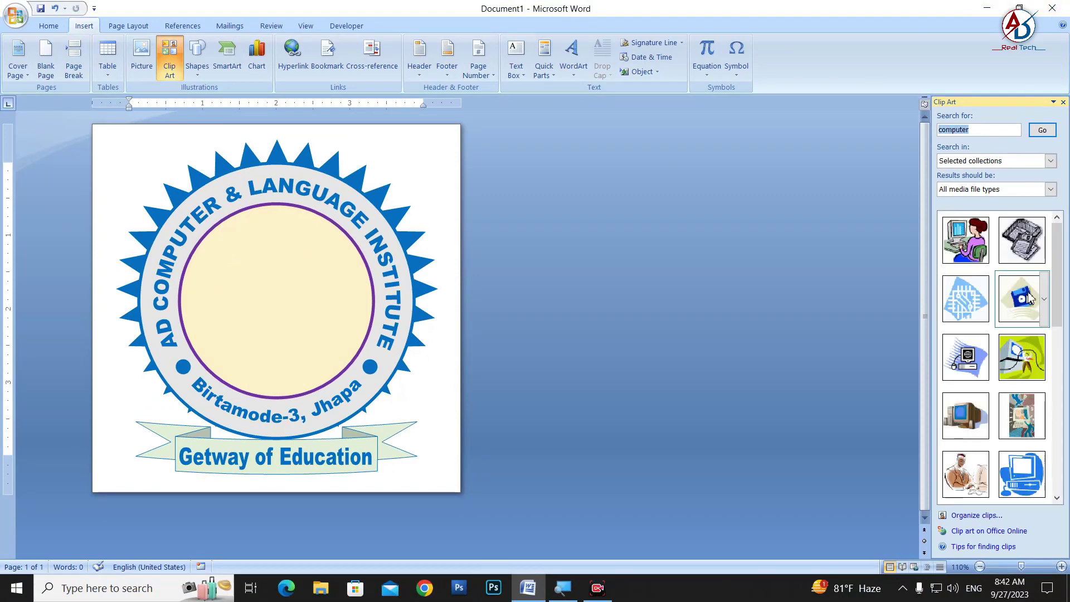
scroll(1054, 300, "down", 1)
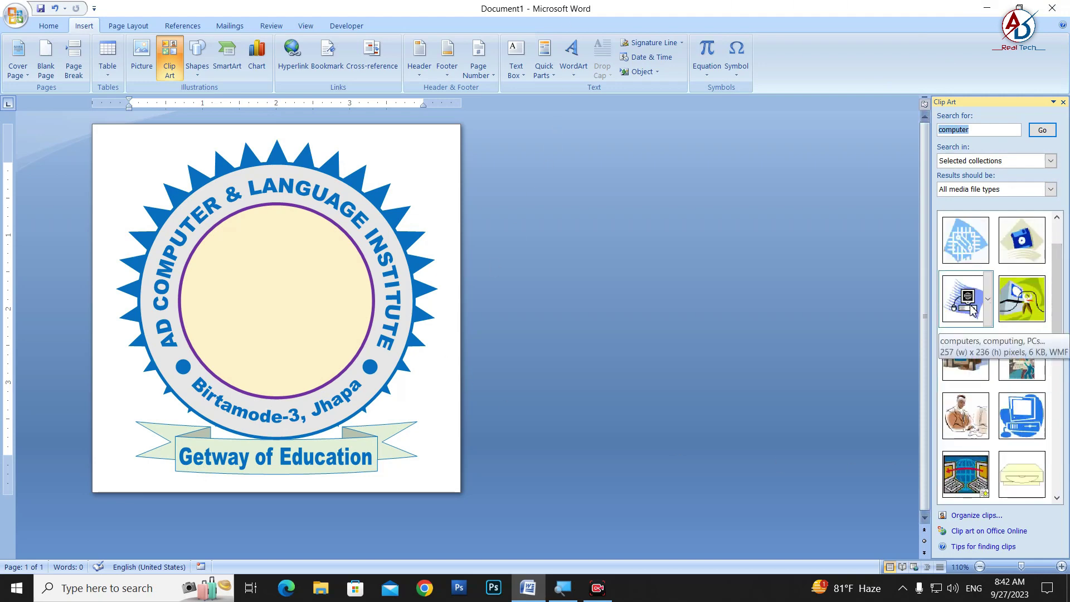
scroll(968, 390, "up", 1)
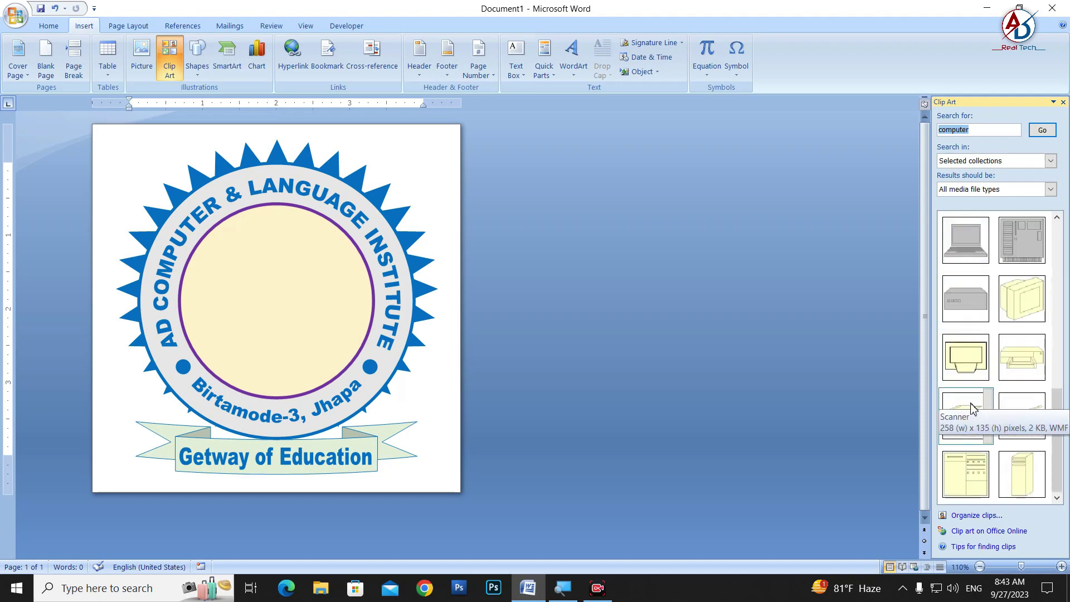
left_click(968, 362)
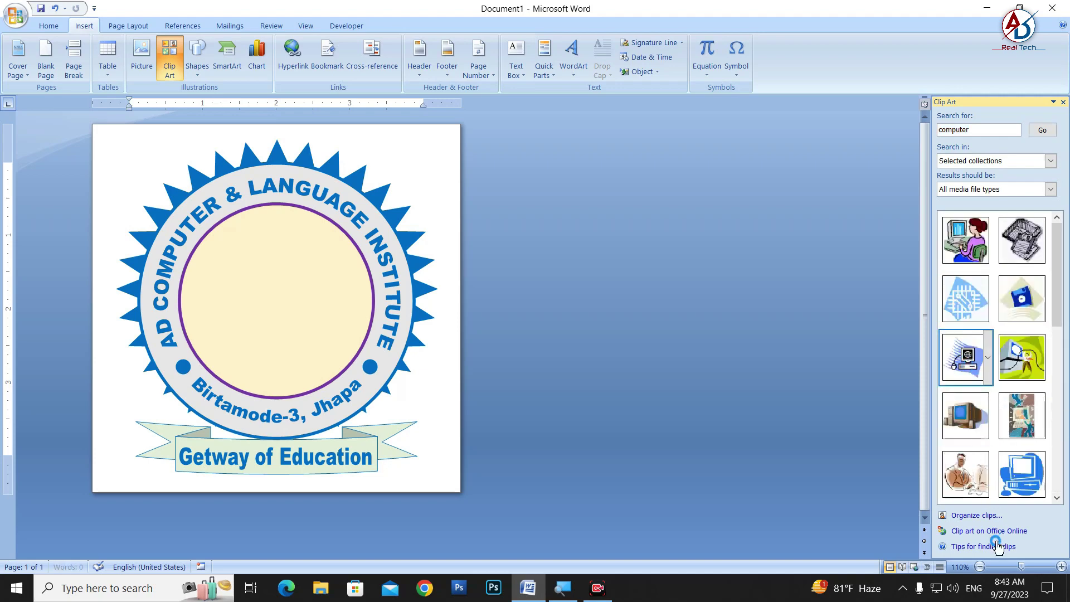
Float the computer clip in front of the seal, moving and enlarging it into the inner circle
left_click(888, 73)
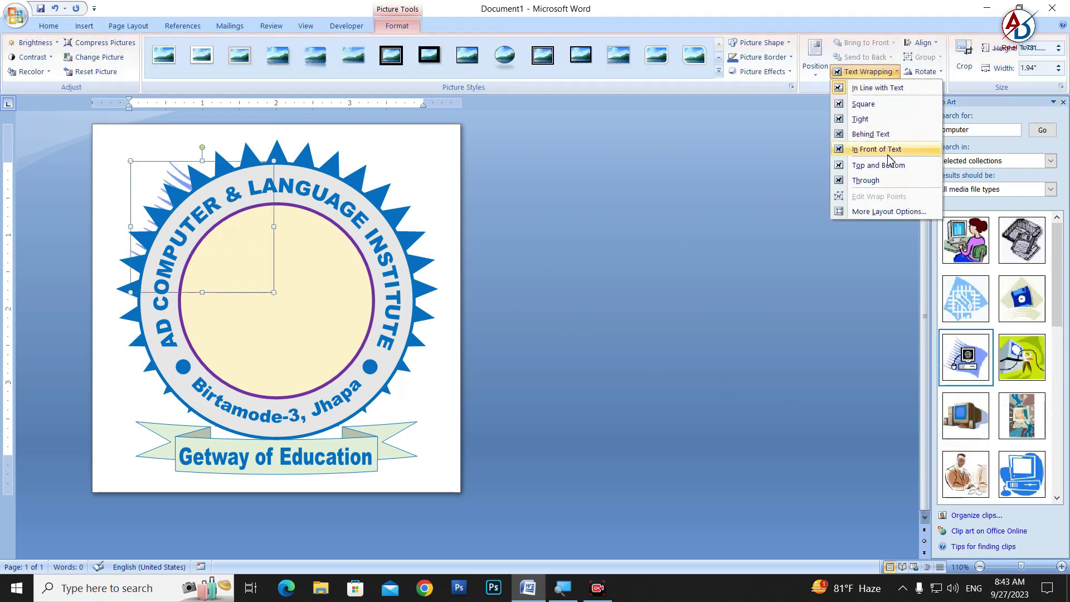
left_click(890, 151)
left_click_drag(215, 255, 279, 311)
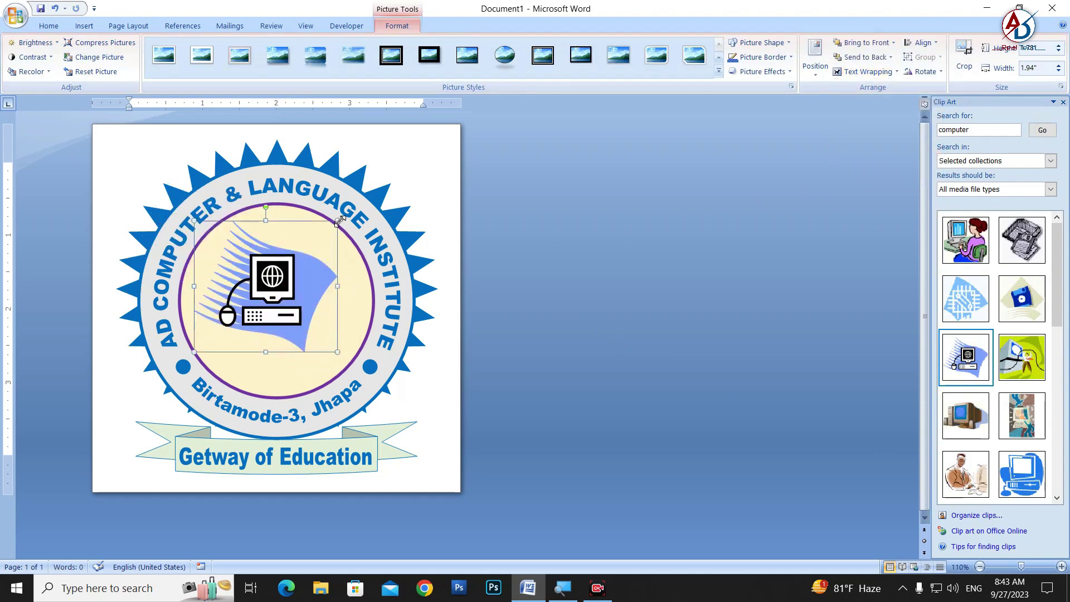
left_click_drag(341, 220, 346, 215)
left_click_drag(311, 270, 322, 274)
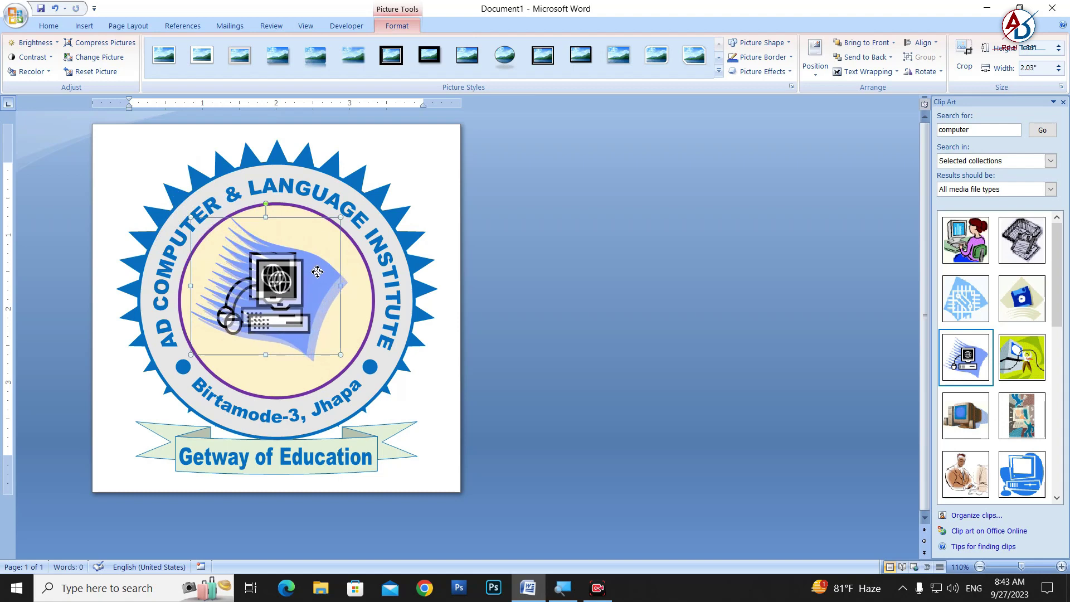
left_click(498, 340)
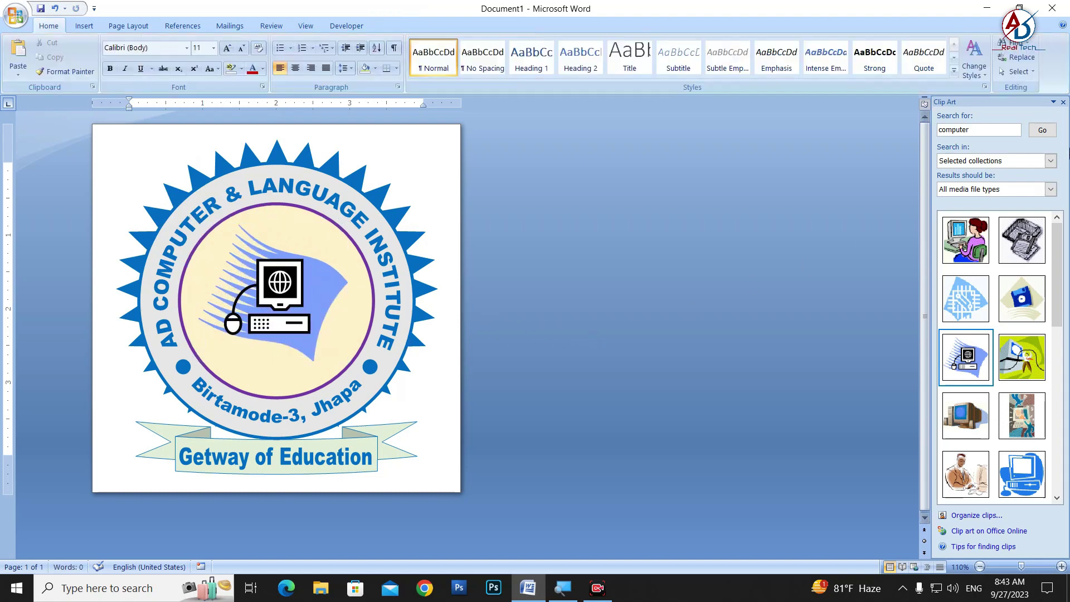
left_click_drag(219, 305, 219, 313)
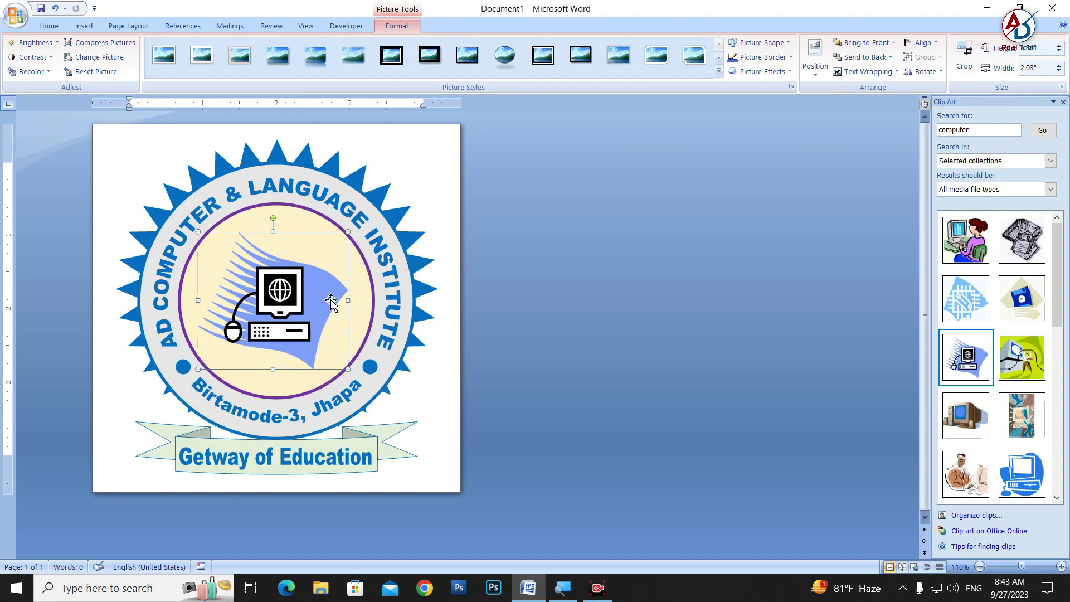
mouse_move(1021, 240)
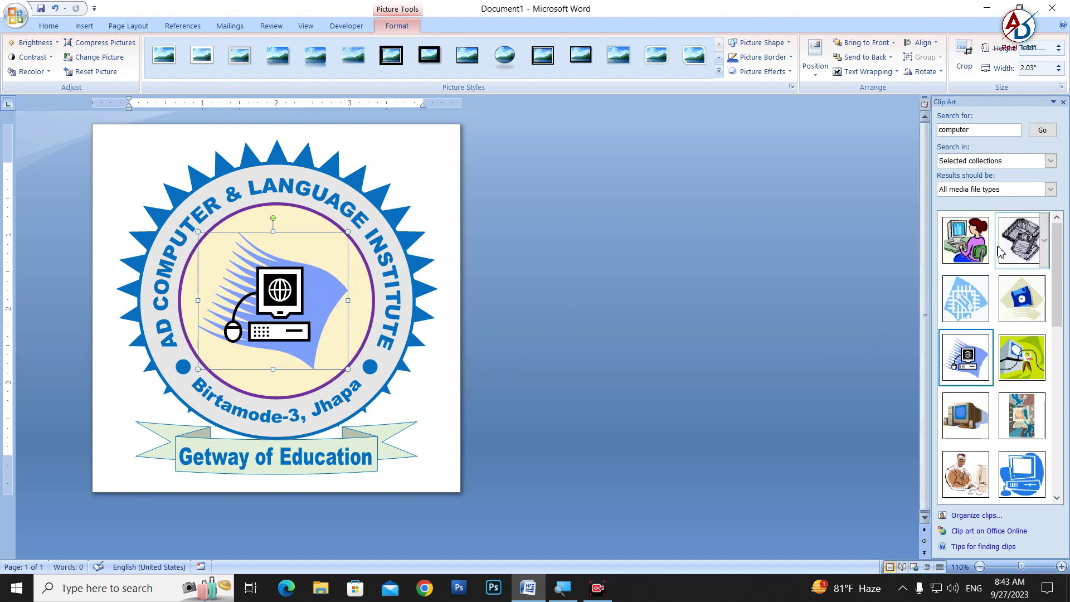
Insert the woman-at-computer clip in front of text, sized to fit the cream centre
left_click(968, 244)
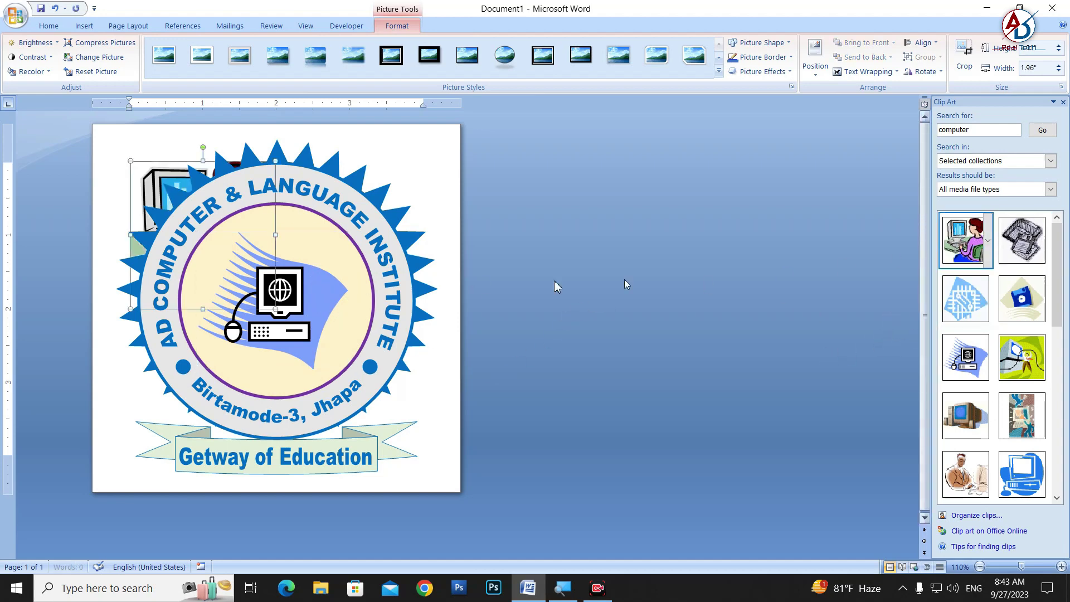
left_click(815, 66)
left_click(867, 71)
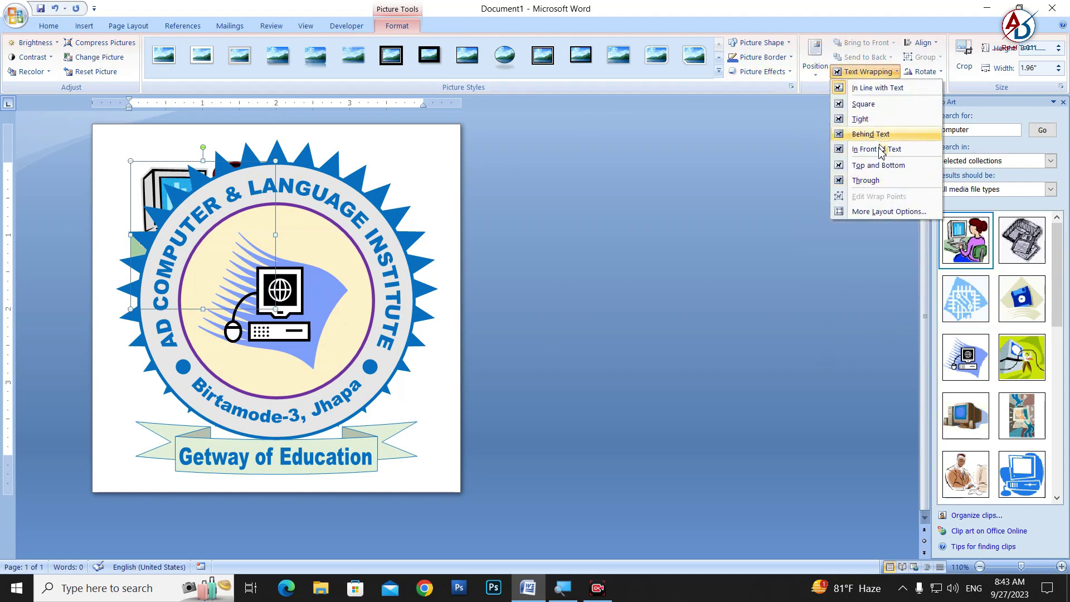
left_click(876, 149)
mouse_move(266, 243)
left_mouse_down()
mouse_move(334, 306)
mouse_move(318, 440)
left_mouse_up()
left_click(303, 310)
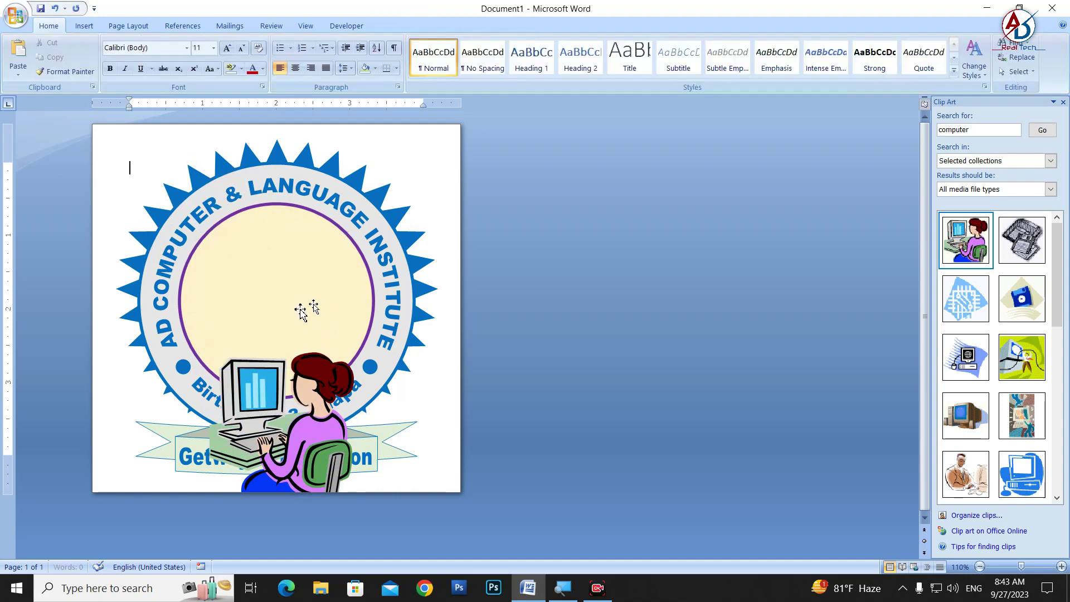
left_click_drag(266, 423, 258, 295)
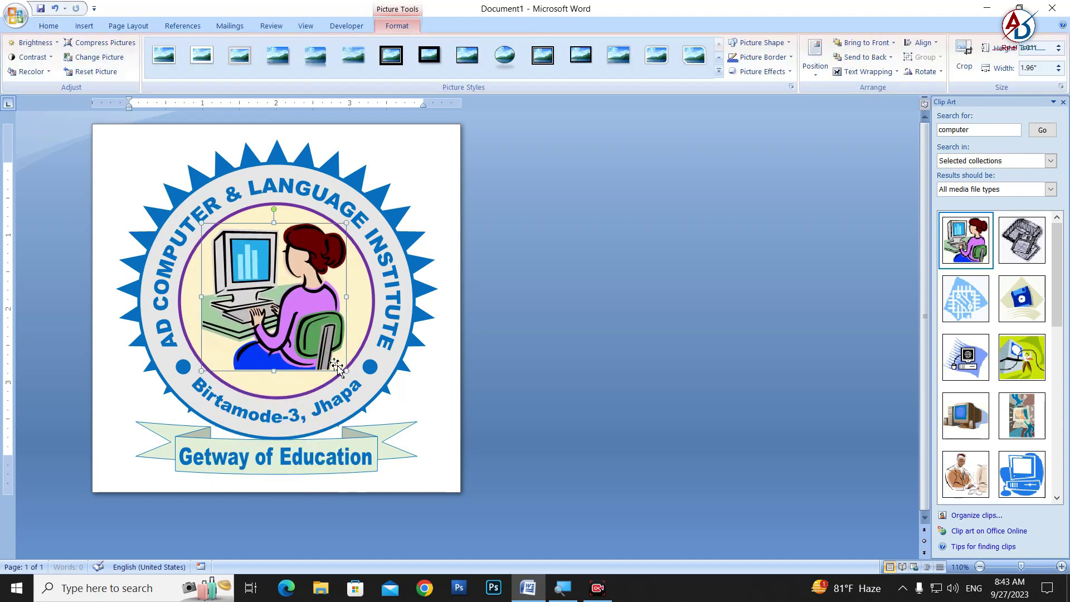
left_click_drag(346, 371, 343, 364)
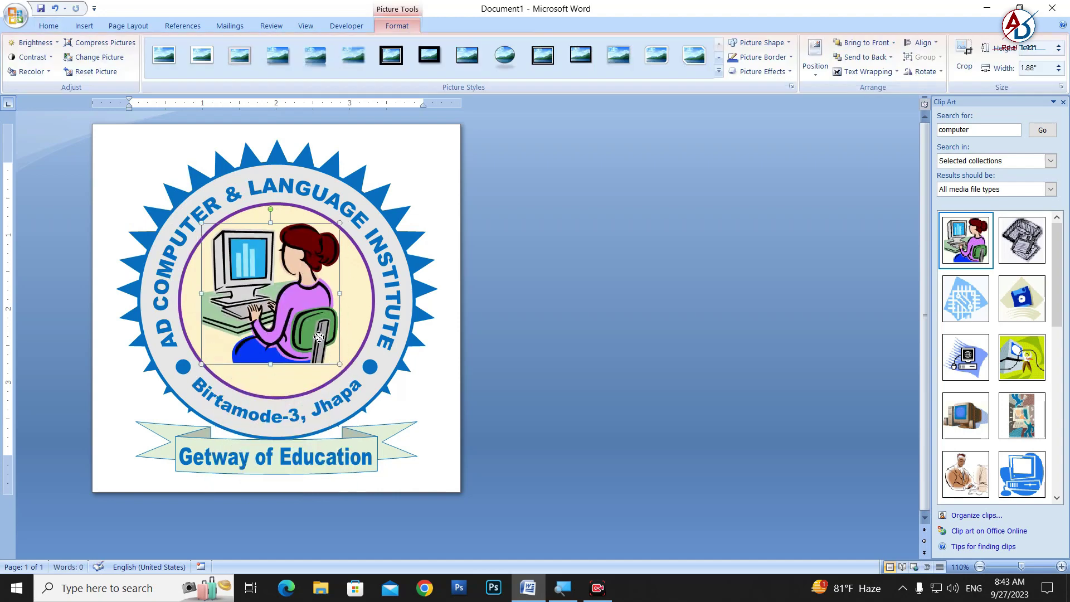
left_click(543, 369)
Copy the Getway of Education motto WordArt into the cream circle
scroll(537, 380, "up", 4)
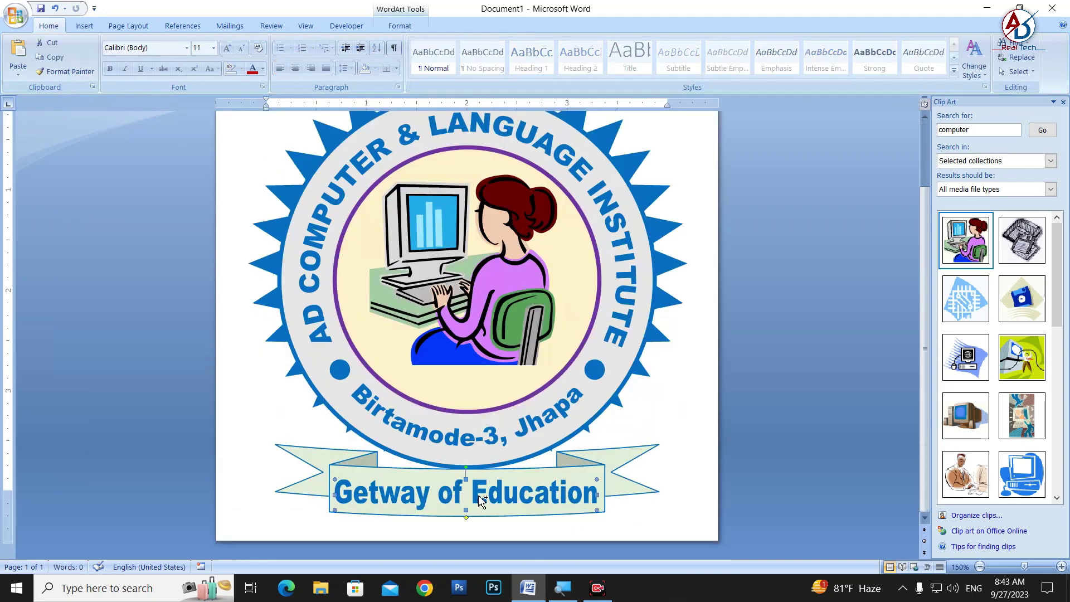
left_click_drag(475, 498, 490, 473)
left_click(686, 508)
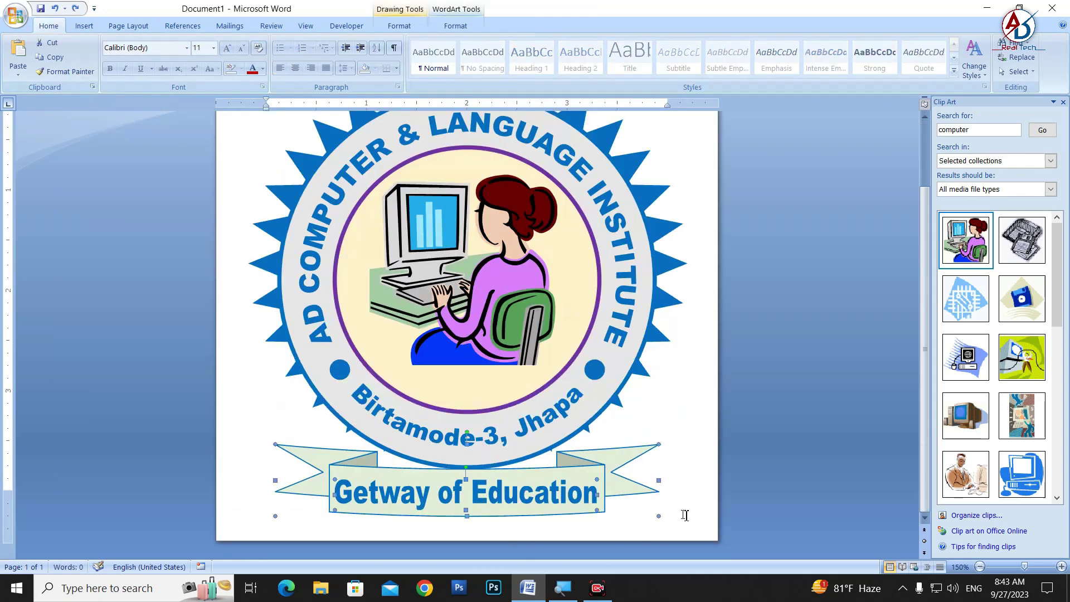
scroll(529, 504, "up", 1)
left_click_drag(515, 545, 510, 433)
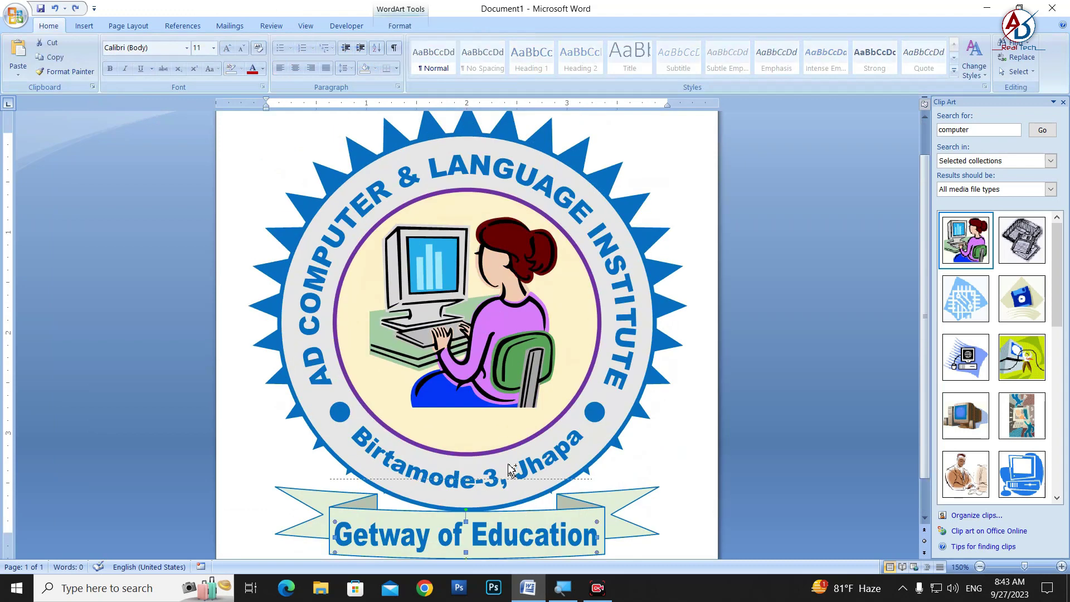
Change the copied WordArt's text to 'ESTD: 2020' and position it beneath the clip art
double_click(509, 428)
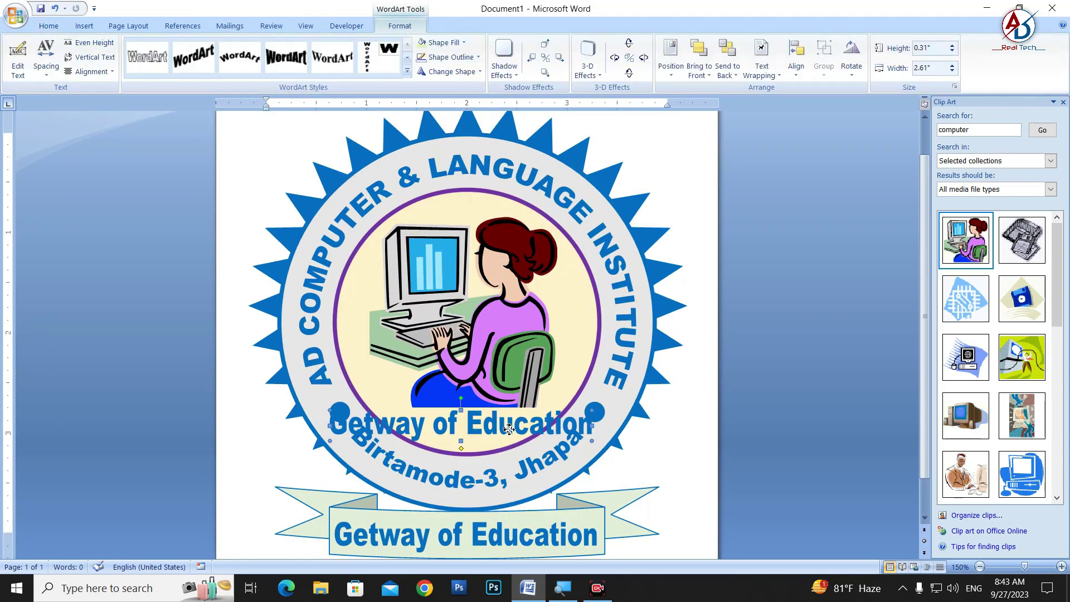
left_click(17, 62)
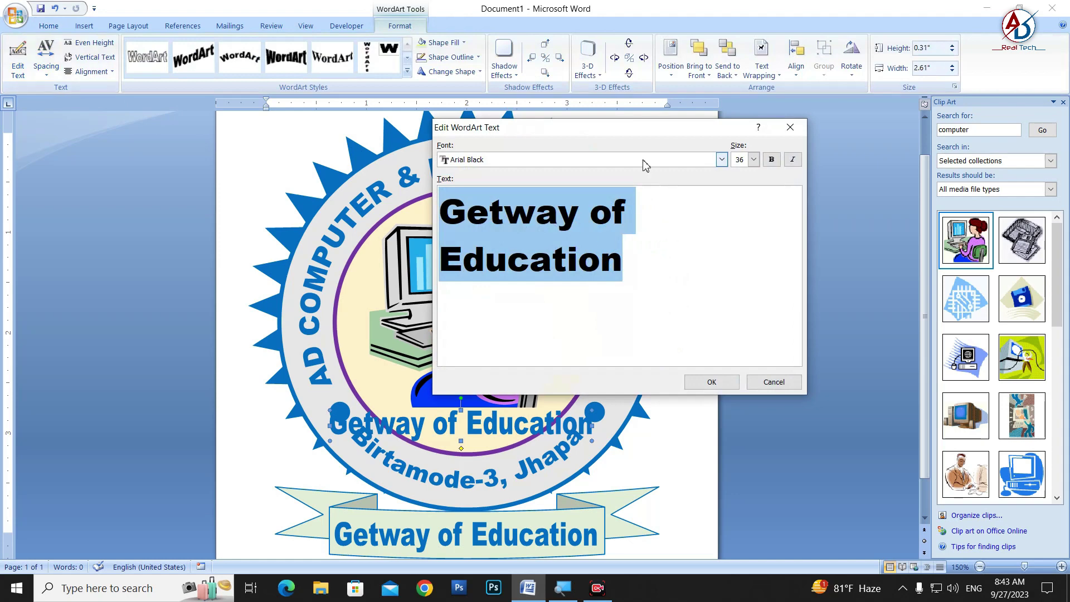
type("ES")
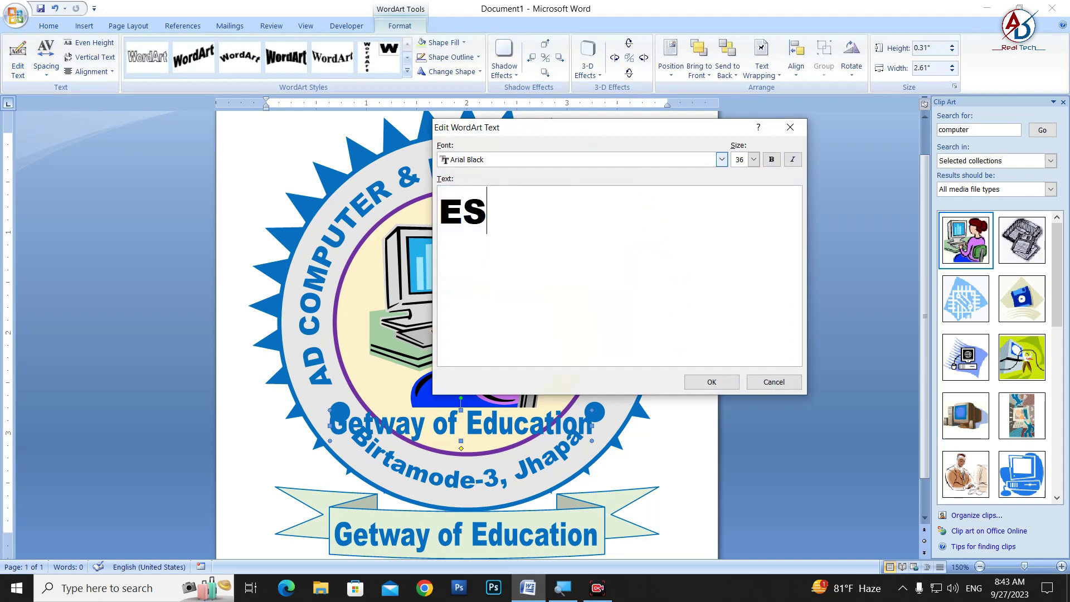
type("TD: ")
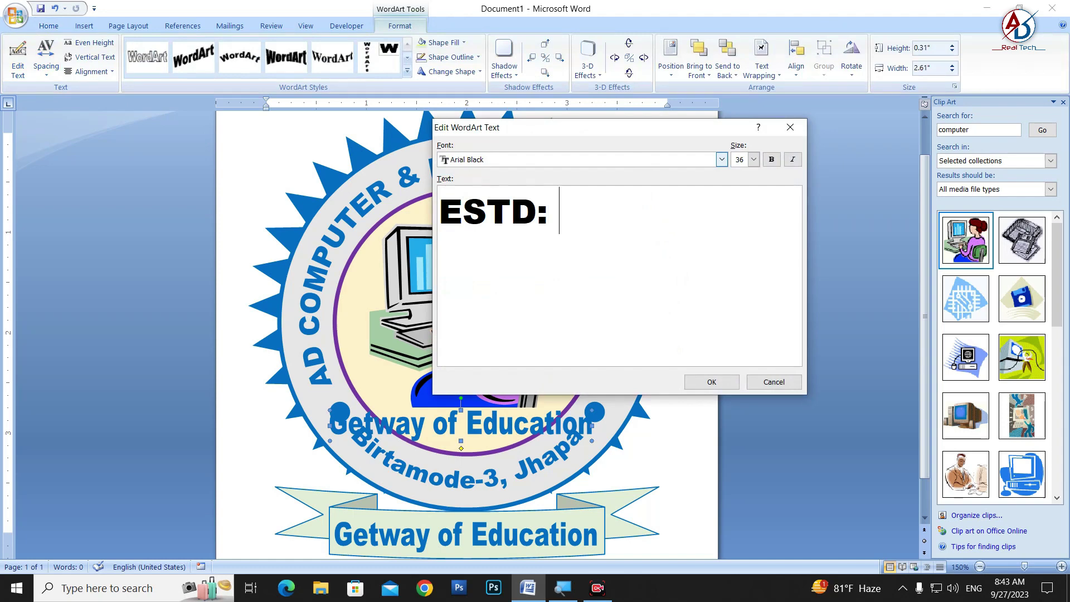
type("2020")
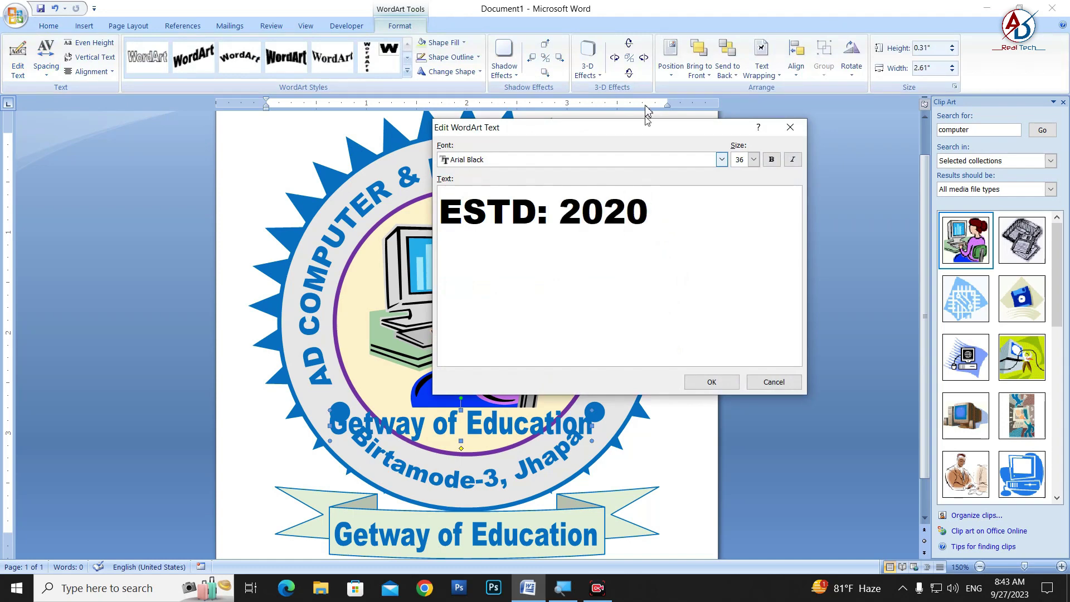
left_click(704, 383)
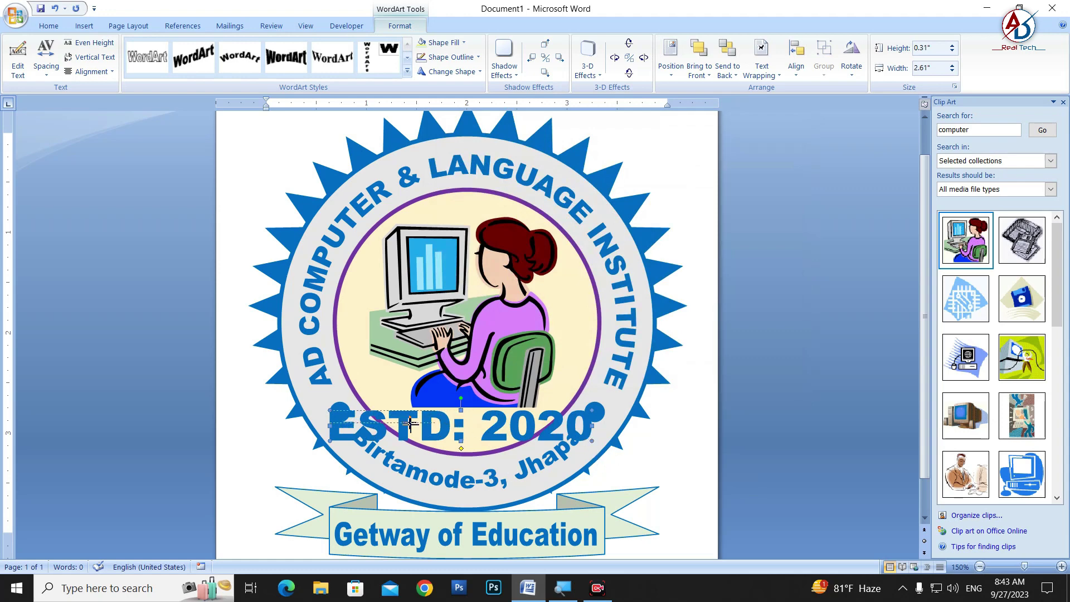
key("ctrl+z")
key("ctrl+z")
mouse_move(481, 434)
left_mouse_down()
mouse_move(400, 425)
mouse_move(485, 421)
left_mouse_up()
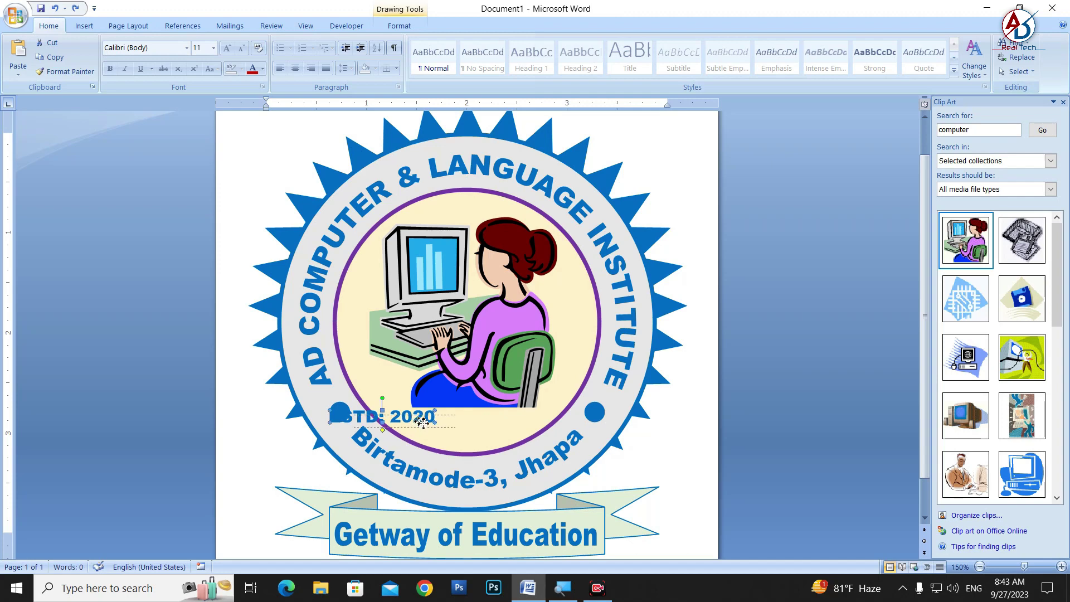
left_click(695, 458)
scroll(600, 457, "down", 4, "ctrl")
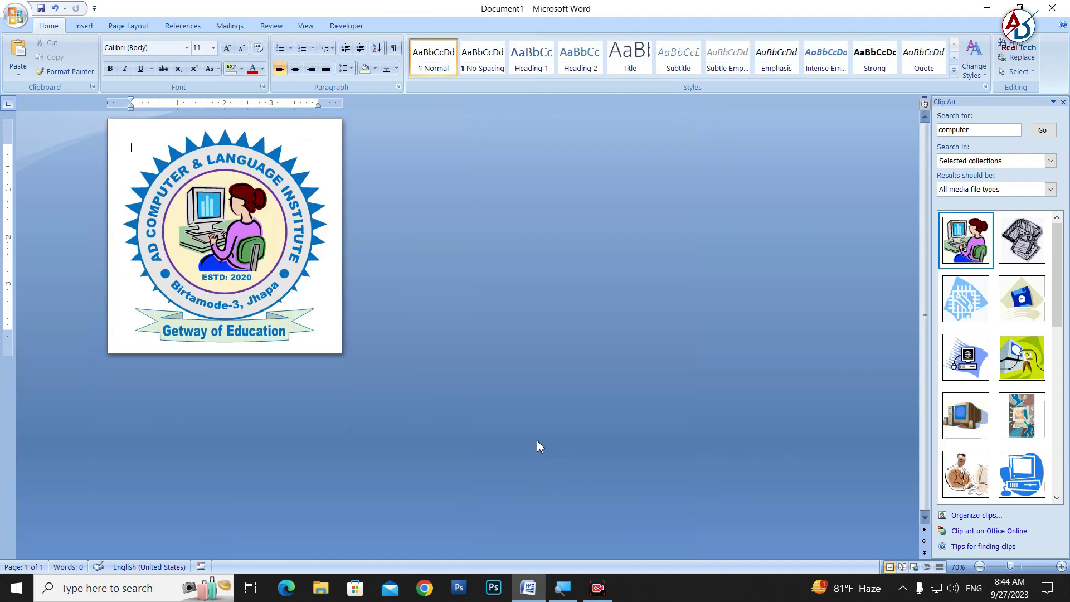
Close the Clip Art pane to view the finished seal alone
left_click(1062, 103)
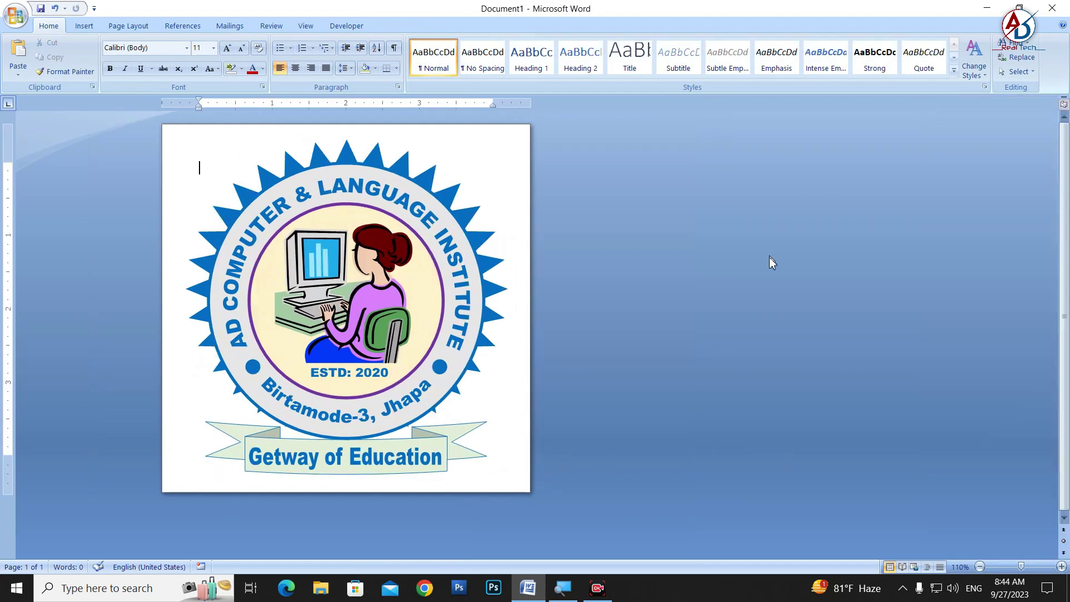
scroll(769, 257, "up", 1, "ctrl")
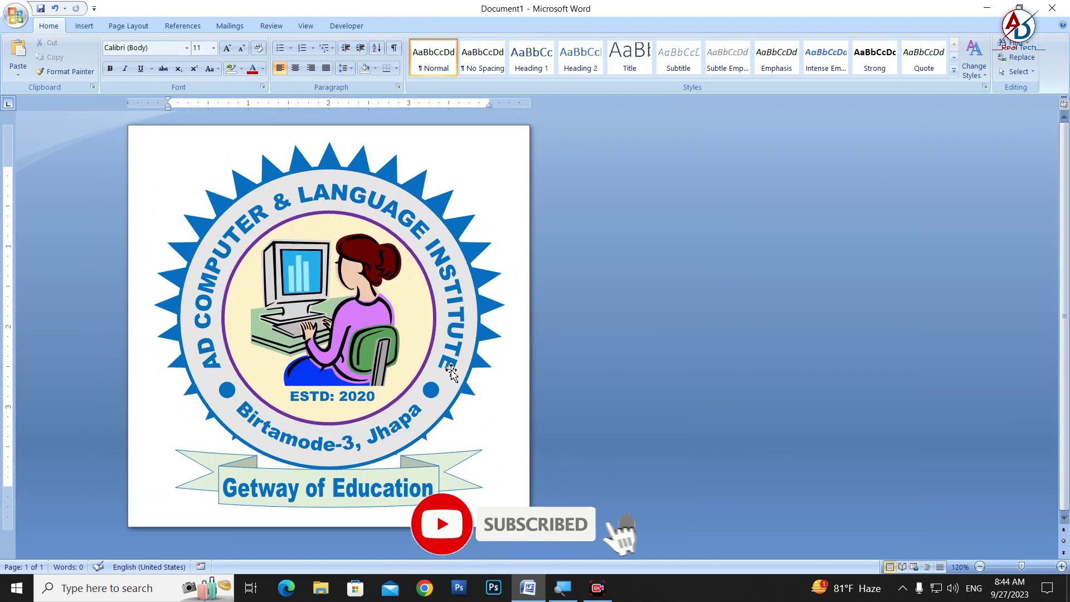